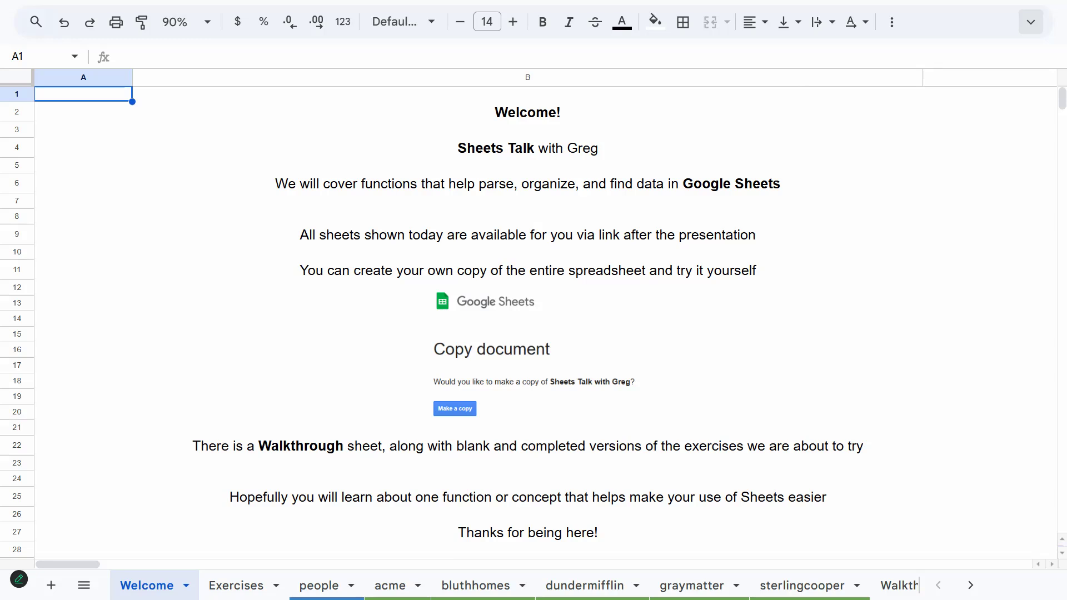
On the Exercises sheet, replace both B5 references in C5's username formula with the named range Email
{"action": "left_click", "coordinate": [236, 585]}
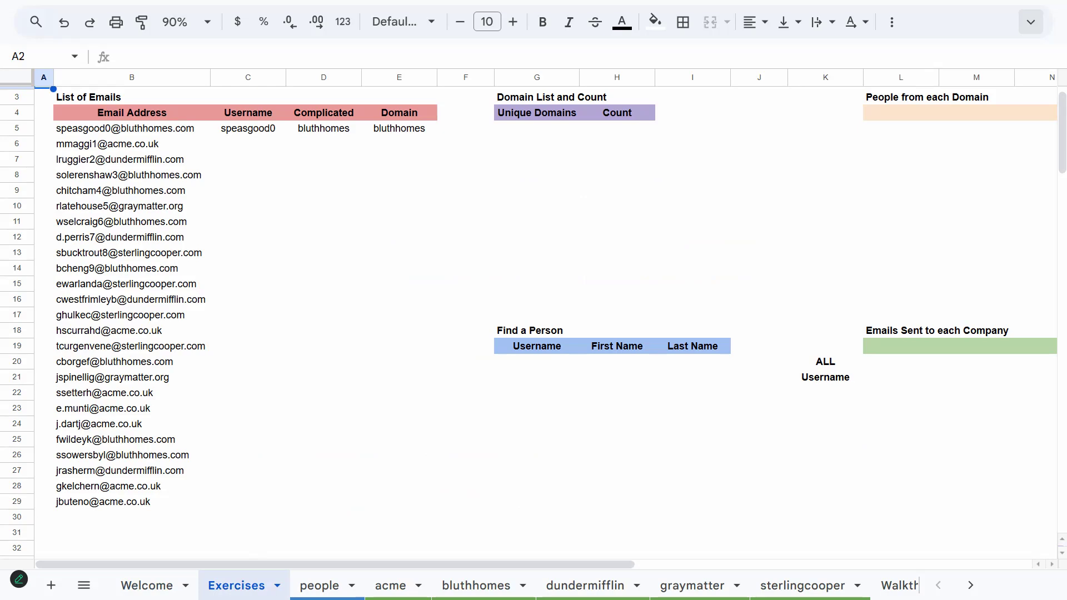
{"action": "left_click", "coordinate": [228, 128]}
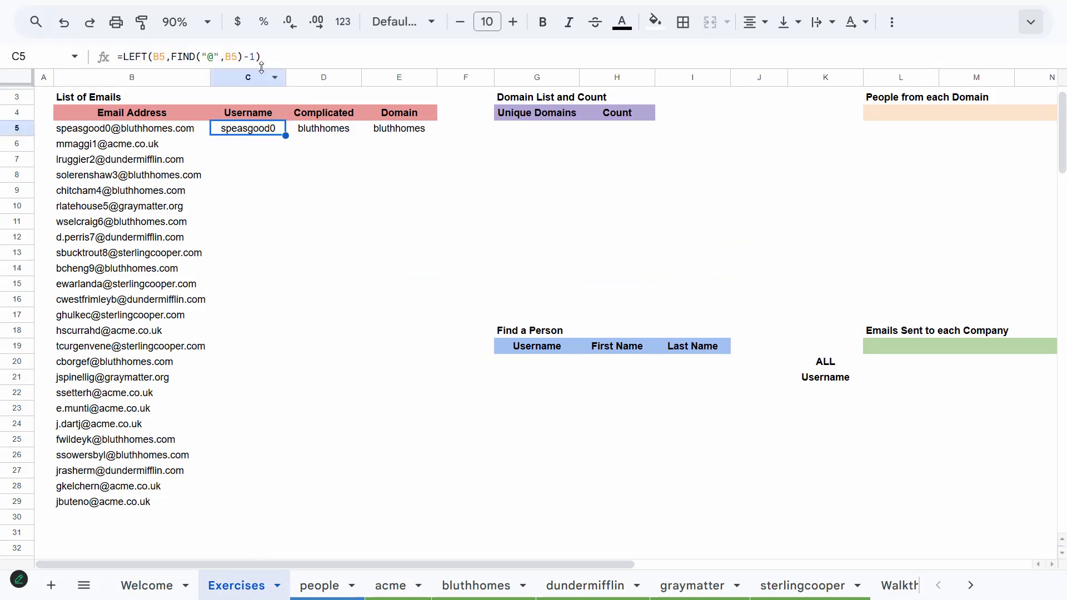
{"action": "left_click_drag", "start_coordinate": [263, 70], "coordinate": [263, 97]}
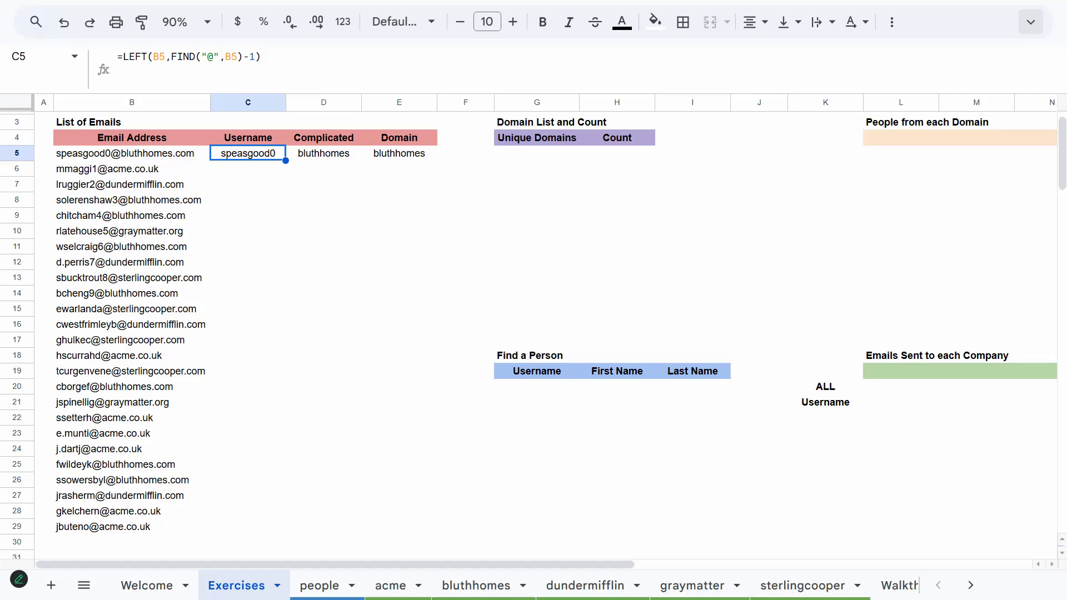
{"action": "double_click", "coordinate": [158, 57]}
{"action": "type", "text": "Em"}
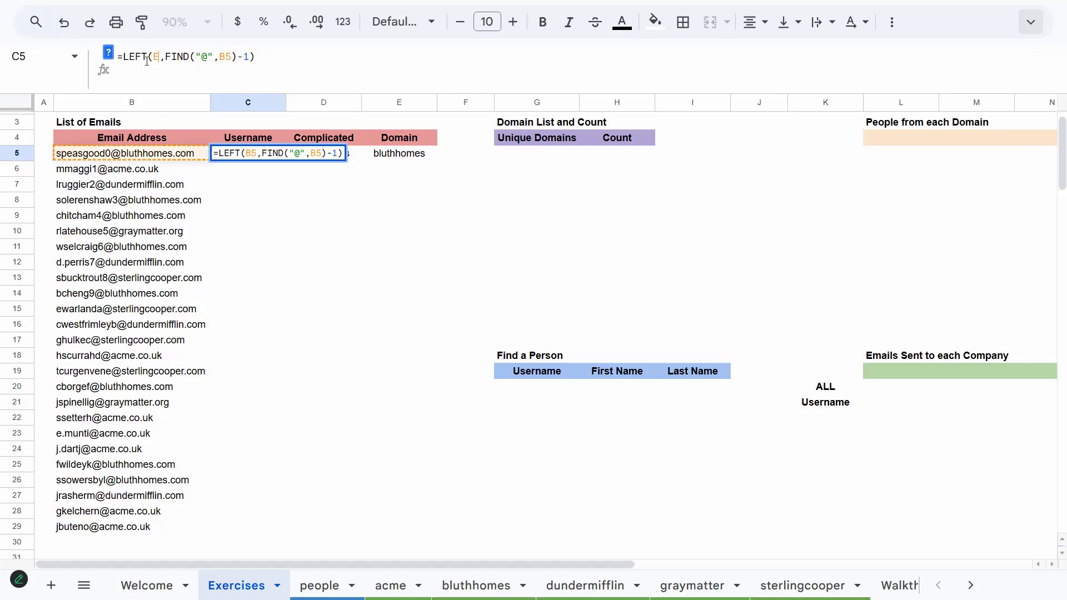
{"action": "type", "text": "ail"}
{"action": "key", "text": "Right"}
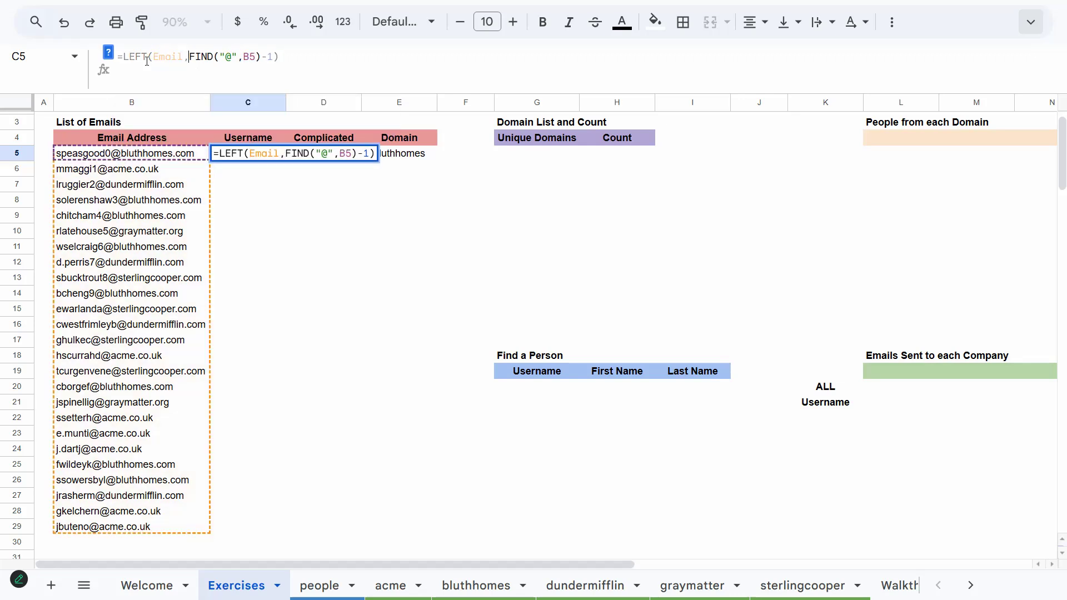
{"action": "key", "text": "shift+Right"}
{"action": "key", "text": "shift+Right"}
{"action": "type", "text": "Email"}
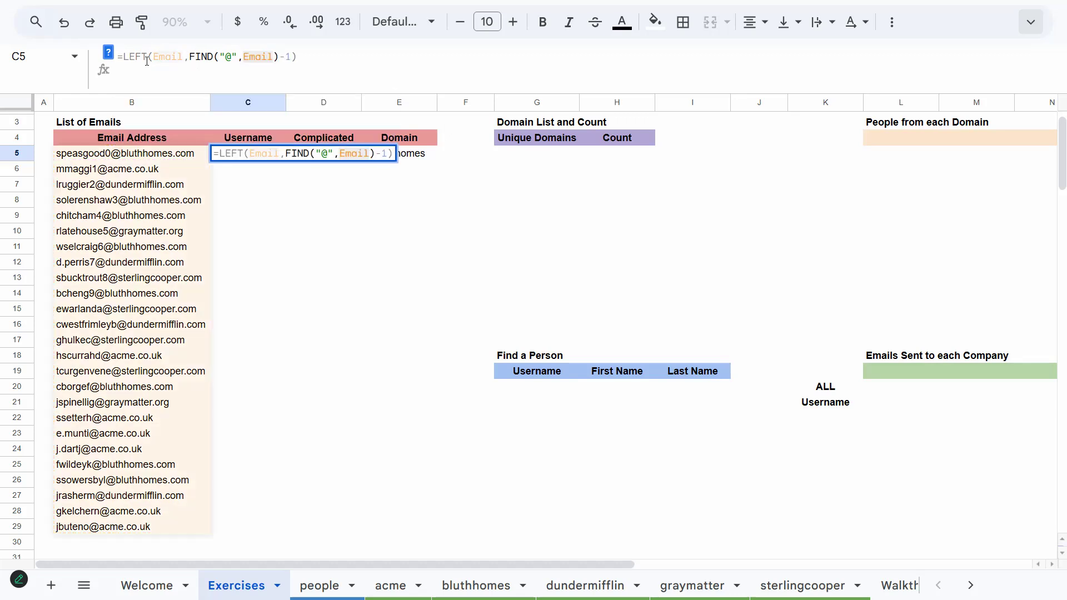
{"action": "key", "text": "Return"}
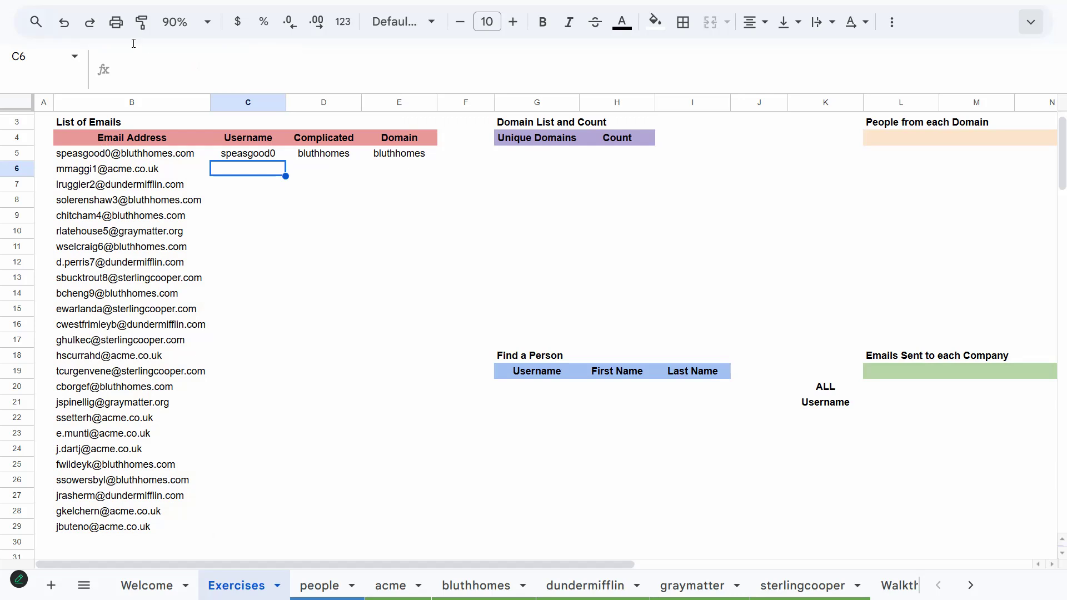
Examine the domain-extraction formulas in the Complicated and Domain cells of row 5
{"action": "left_click", "coordinate": [327, 159]}
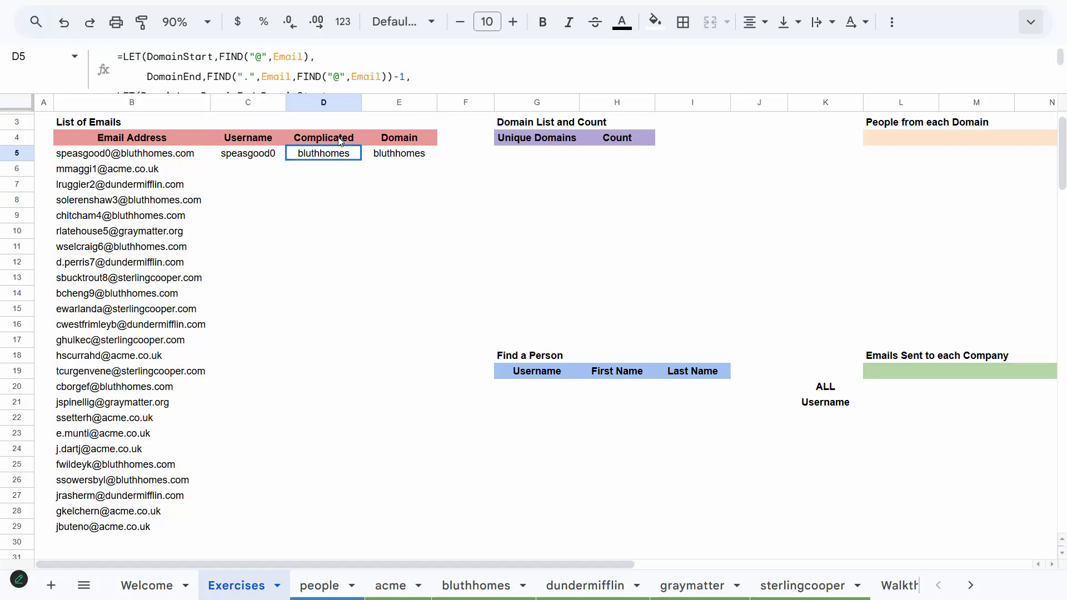
{"action": "left_click_drag", "start_coordinate": [372, 93], "coordinate": [374, 161]}
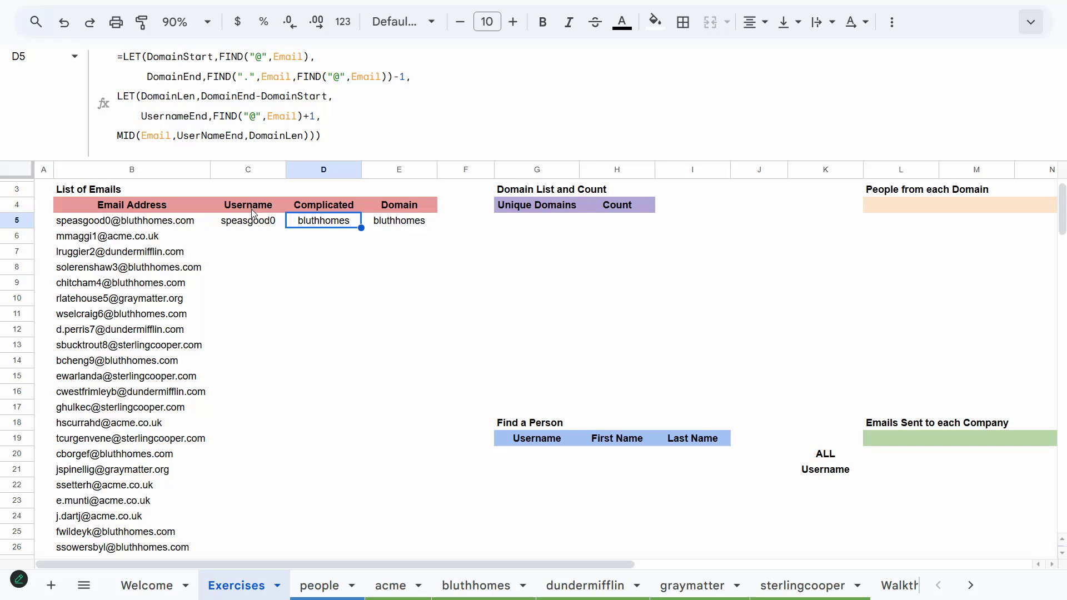
{"action": "key", "text": "Right"}
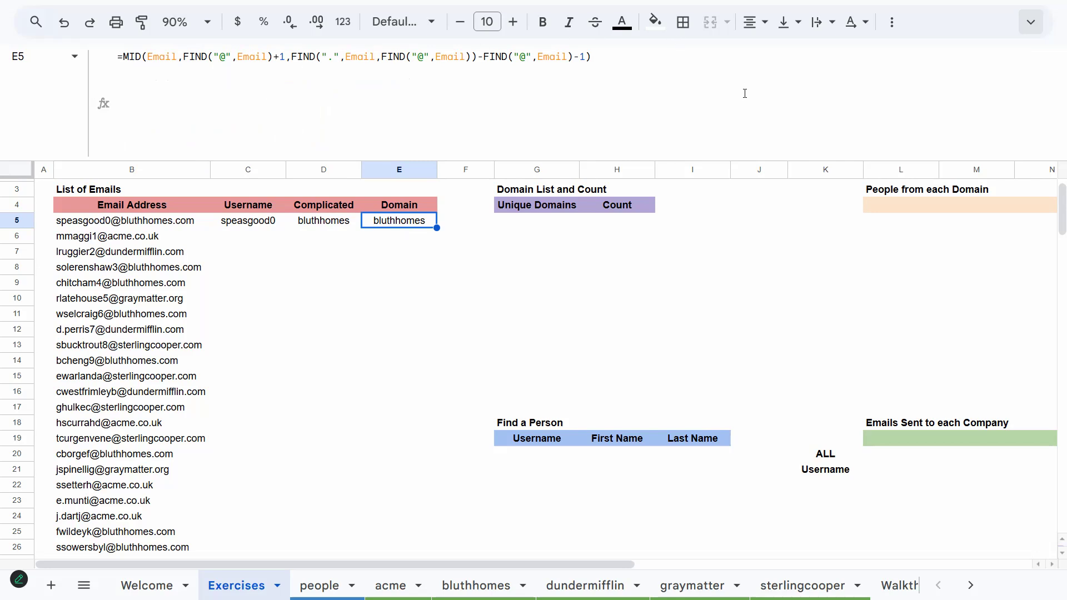
{"action": "left_click", "coordinate": [334, 228]}
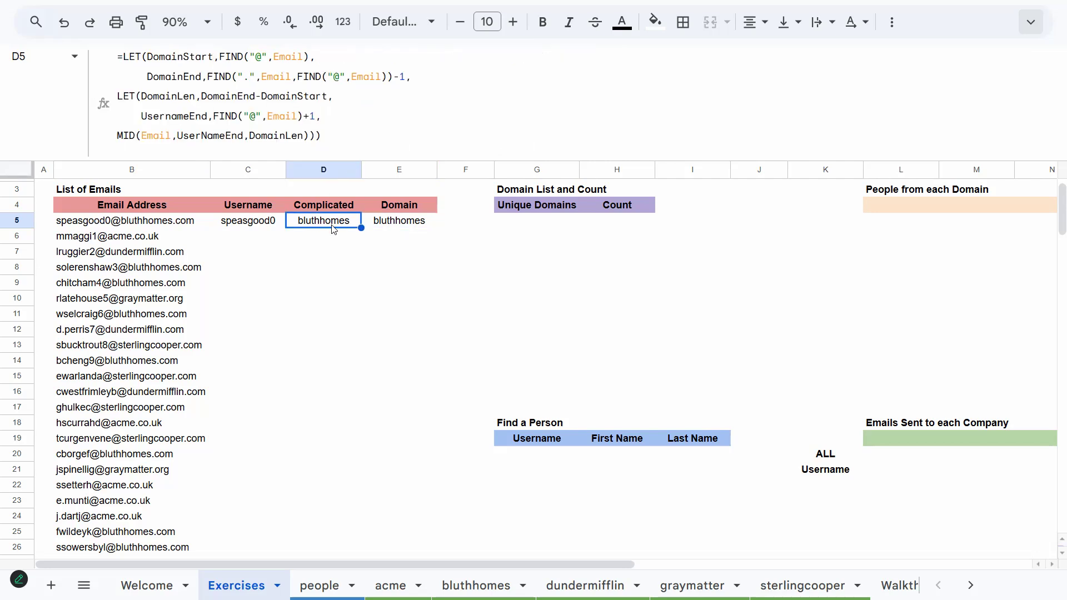
{"action": "left_click", "coordinate": [389, 218]}
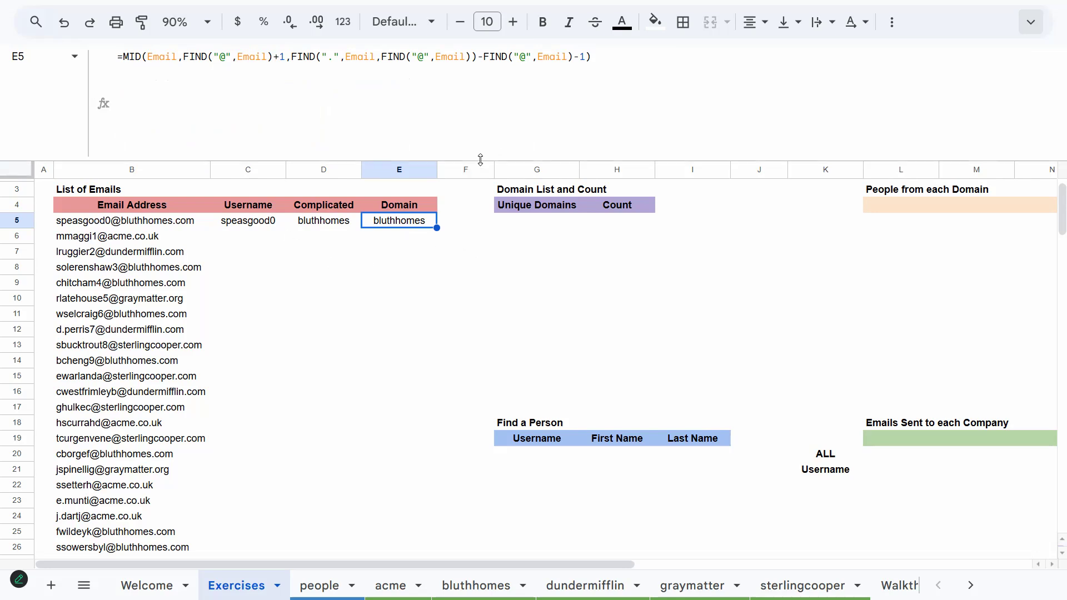
{"action": "left_click_drag", "start_coordinate": [480, 159], "coordinate": [486, 72]}
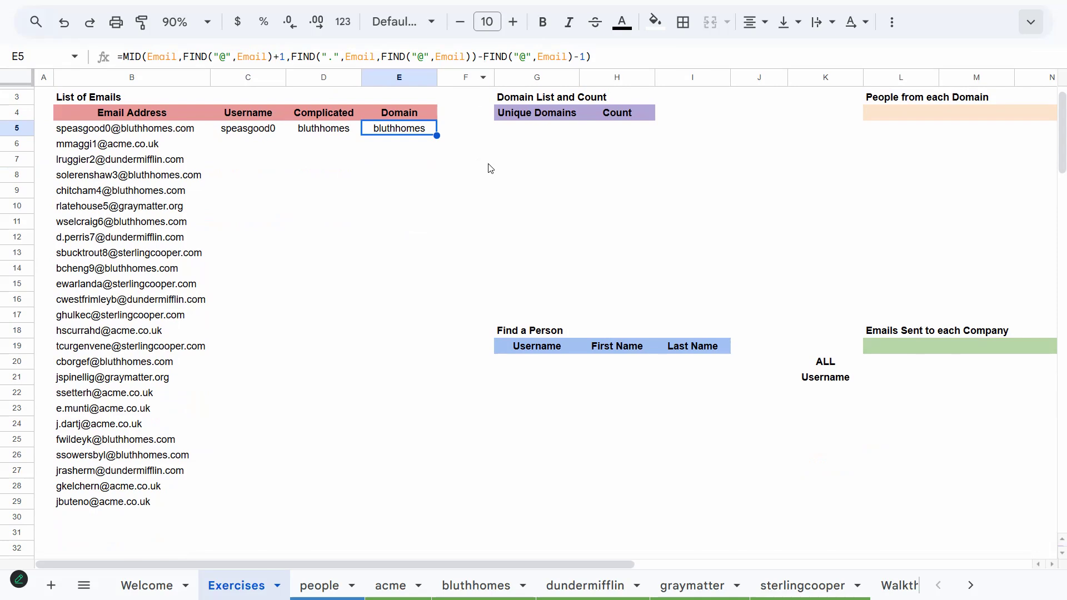
Fill the Username, Complicated and Domain formulas from row 5 down through the whole email list
{"action": "left_click_drag", "start_coordinate": [248, 128], "coordinate": [382, 131]}
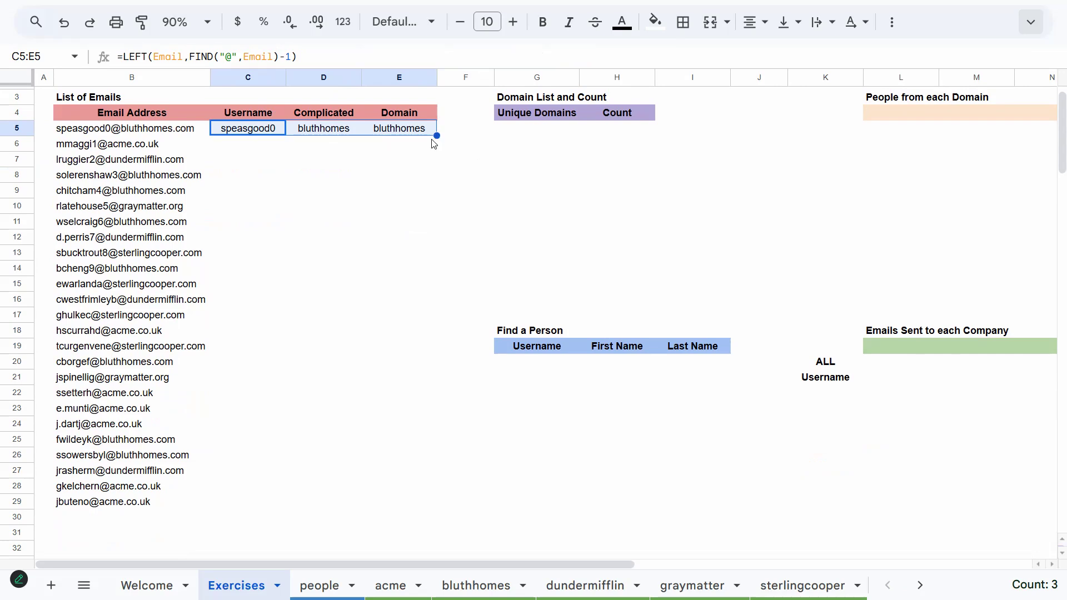
{"action": "double_click", "coordinate": [436, 136]}
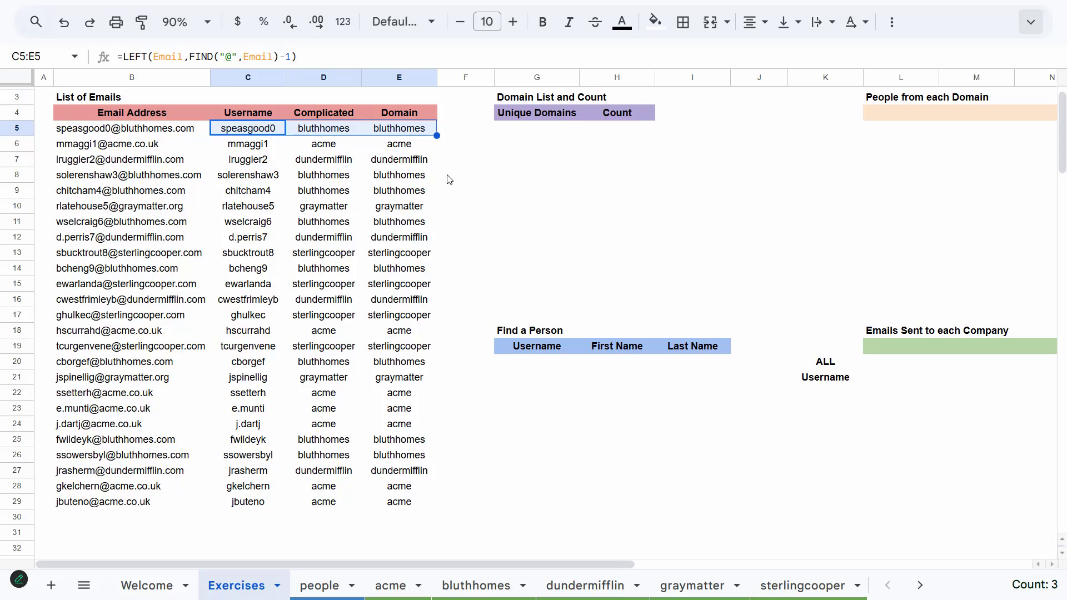
{"action": "key", "text": "Left"}
{"action": "key", "text": "Right"}
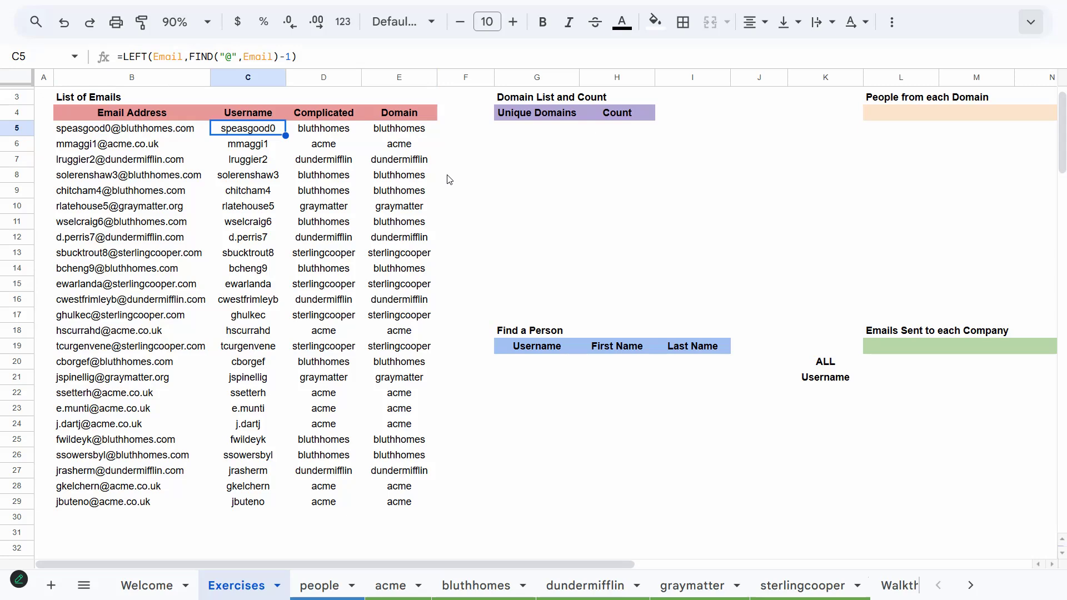
Name the username range C5:C29 as Username
{"action": "key", "text": "ctrl+shift+Down"}
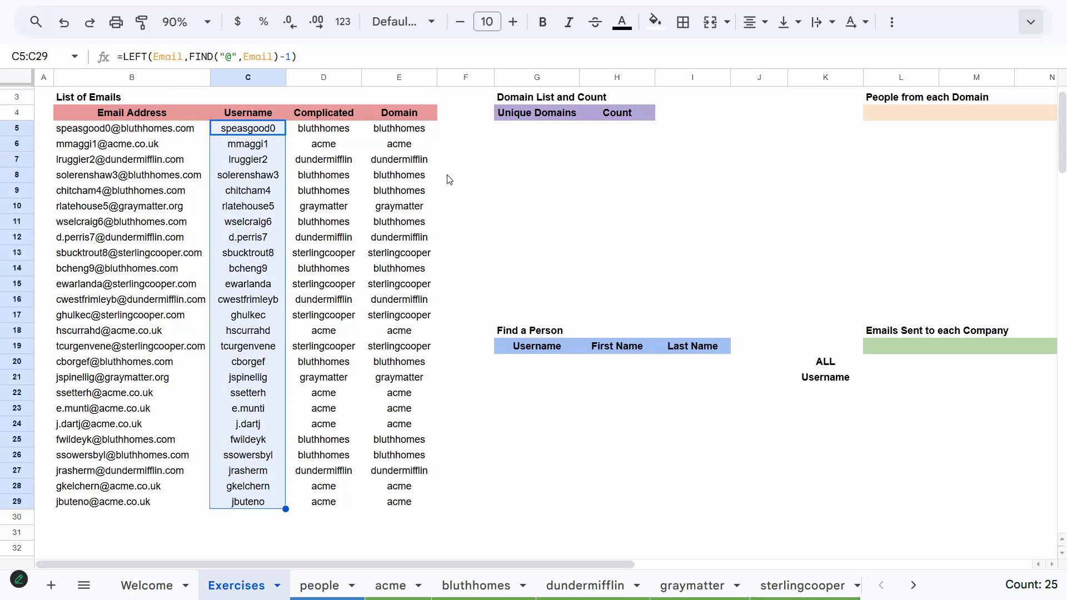
{"action": "left_click", "coordinate": [35, 60]}
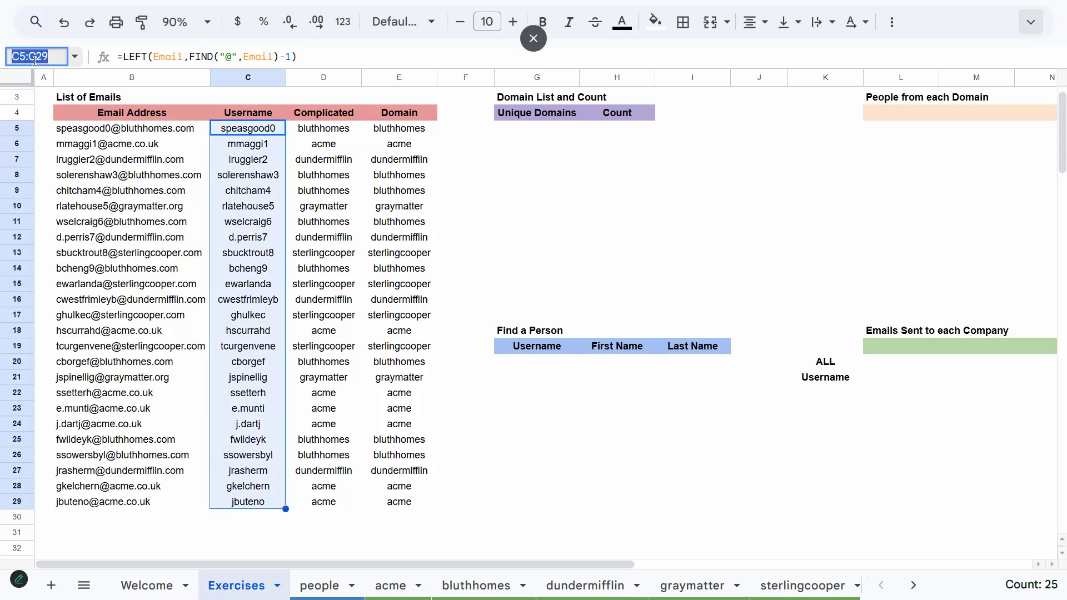
{"action": "type", "text": "Usern"}
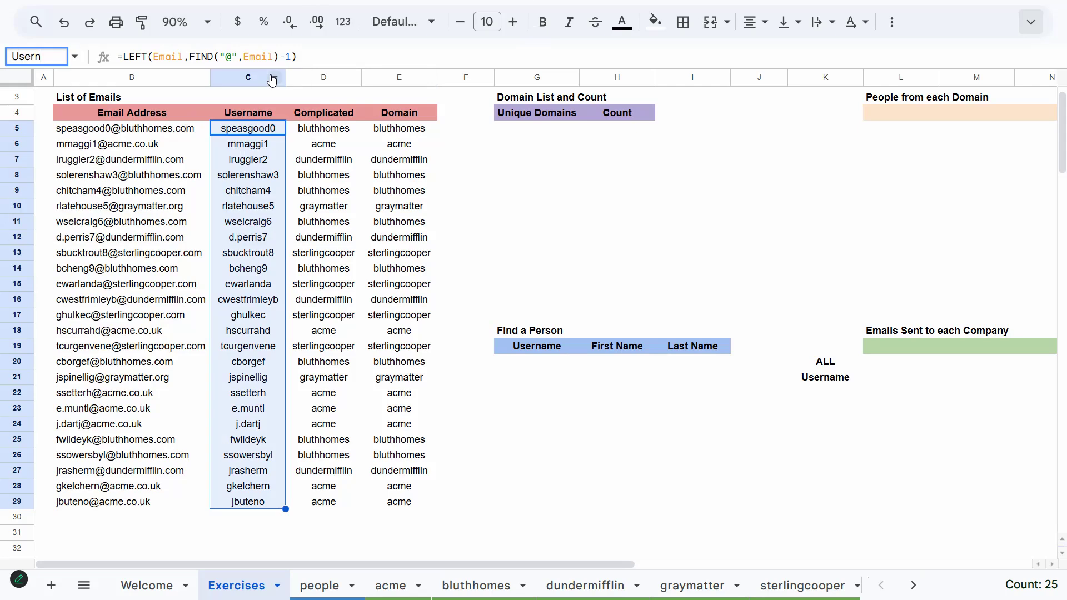
{"action": "type", "text": "ame"}
{"action": "key", "text": "Return"}
Name the domain range E5:E29 as Domain
{"action": "key", "text": "Right"}
{"action": "key", "text": "Right"}
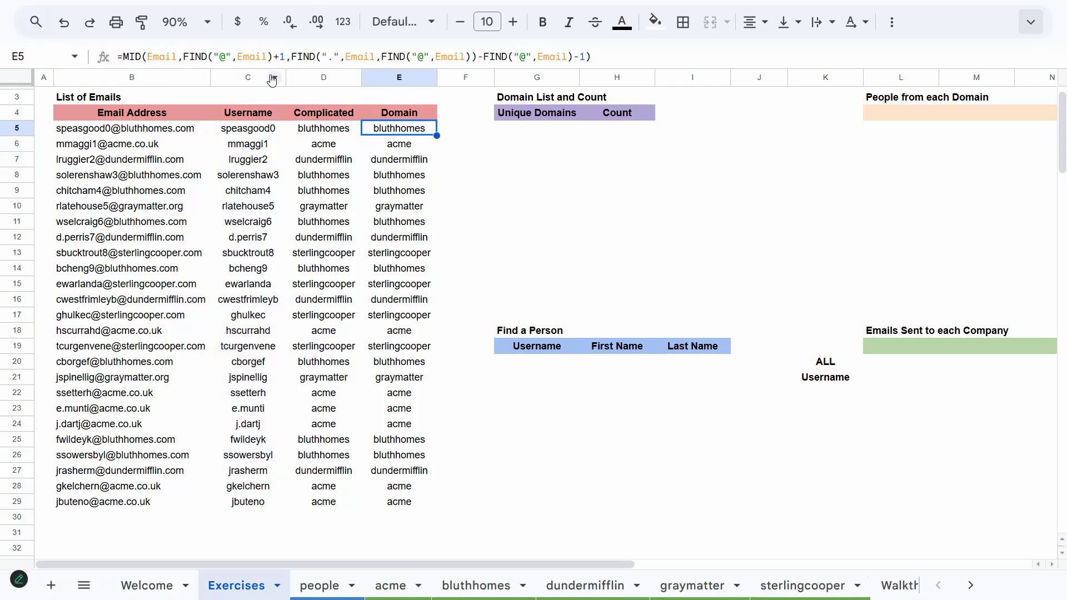
{"action": "key", "text": "ctrl+shift+Down"}
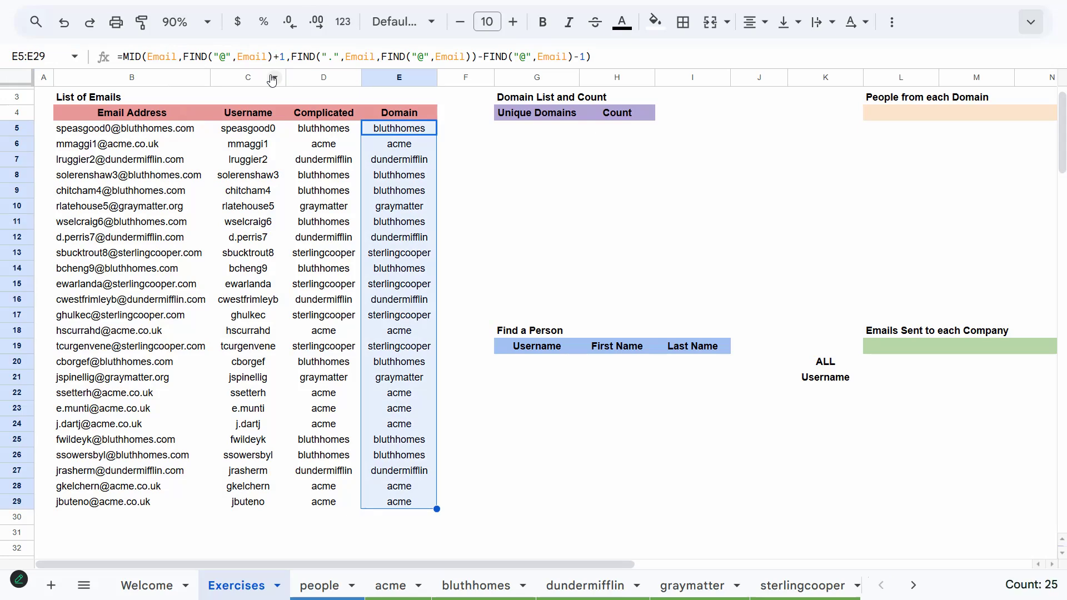
{"action": "key", "text": "ctrl+j"}
{"action": "type", "text": "Domain"}
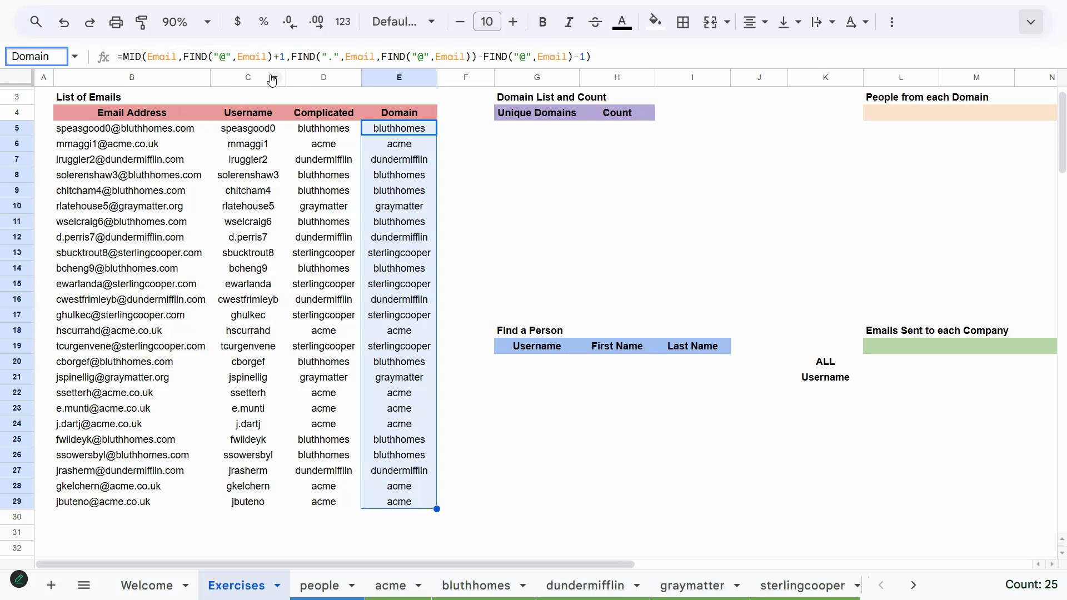
{"action": "key", "text": "Return"}
Enter =SORT(UNIQUE(Domain)) under Unique Domains in G5 to list each domain once
{"action": "left_click", "coordinate": [468, 118]}
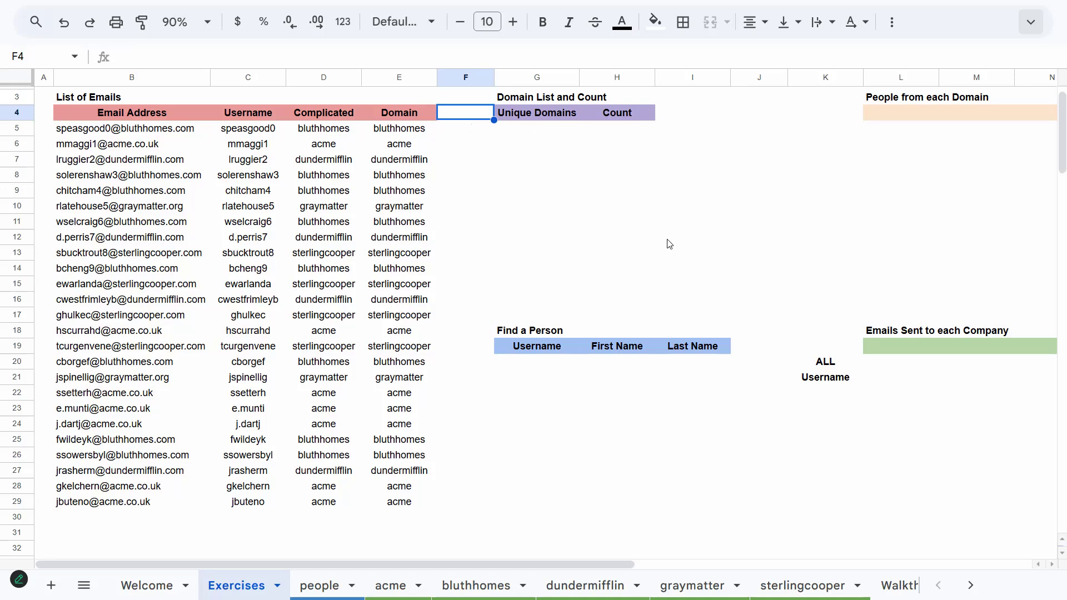
{"action": "key", "text": "Right"}
{"action": "key", "text": "Down"}
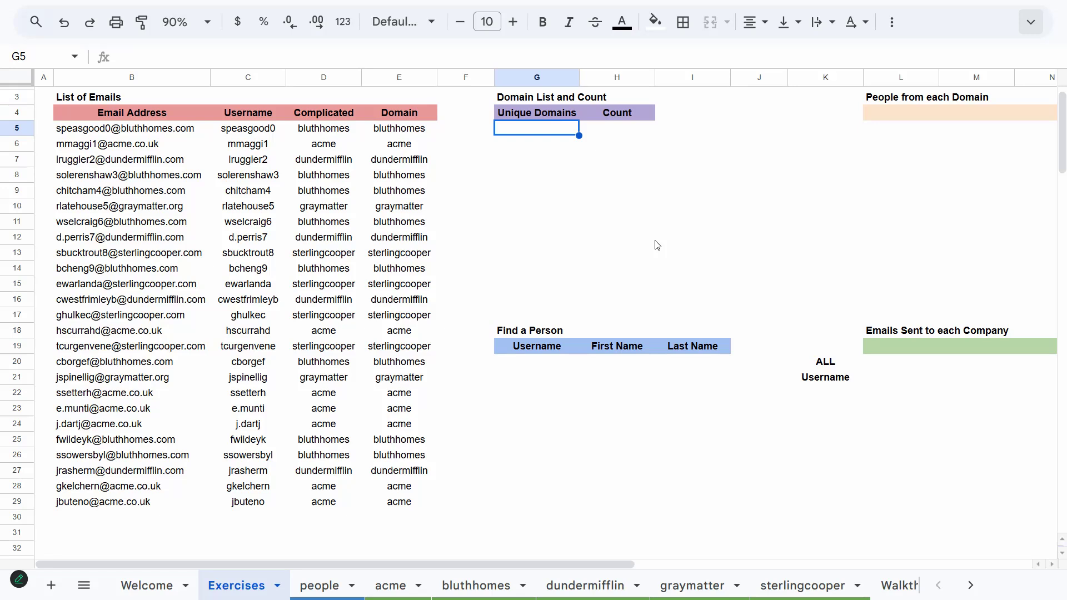
{"action": "type", "text": "=Sort"}
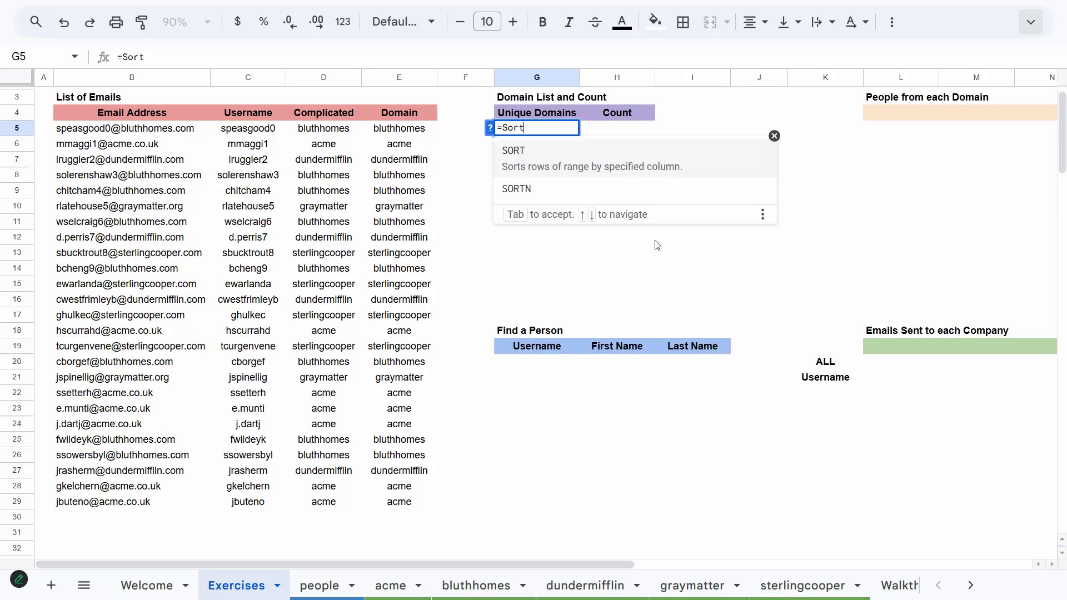
{"action": "key", "text": "Tab"}
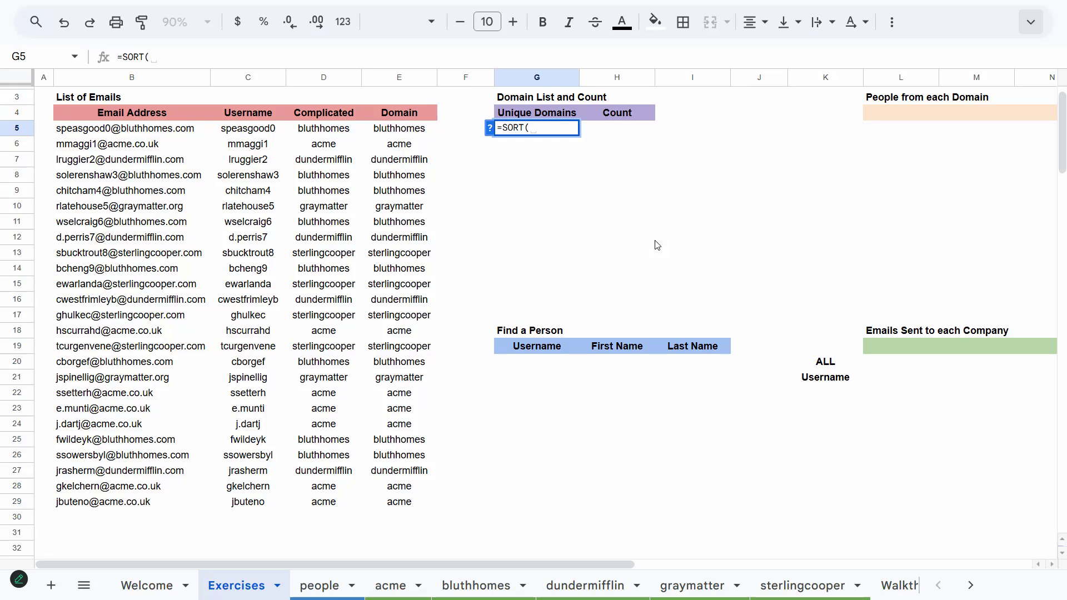
{"action": "type", "text": "UNI"}
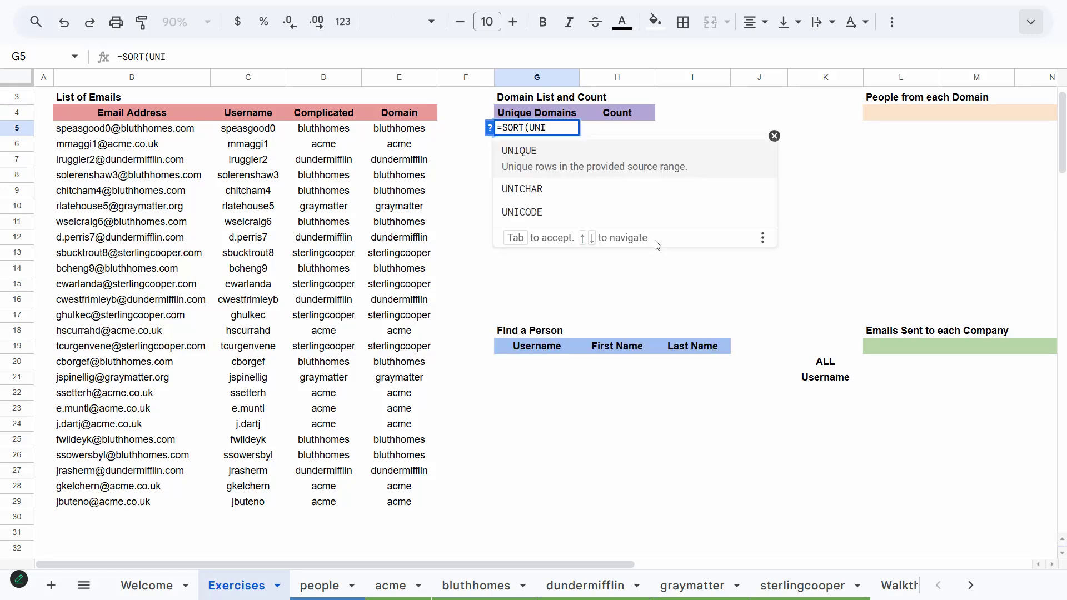
{"action": "key", "text": "Tab"}
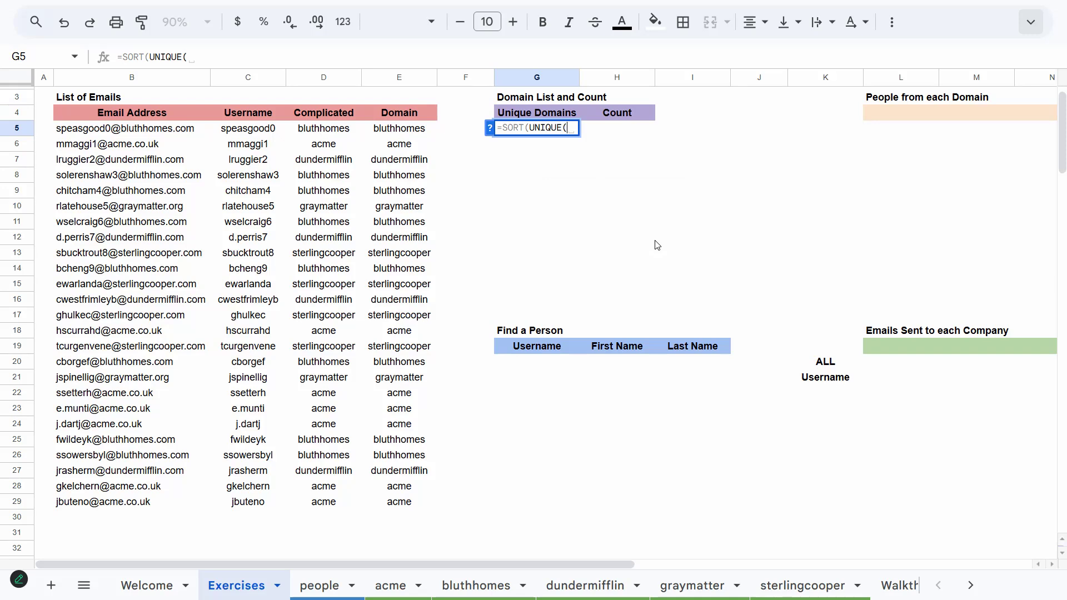
{"action": "type", "text": "Domain"}
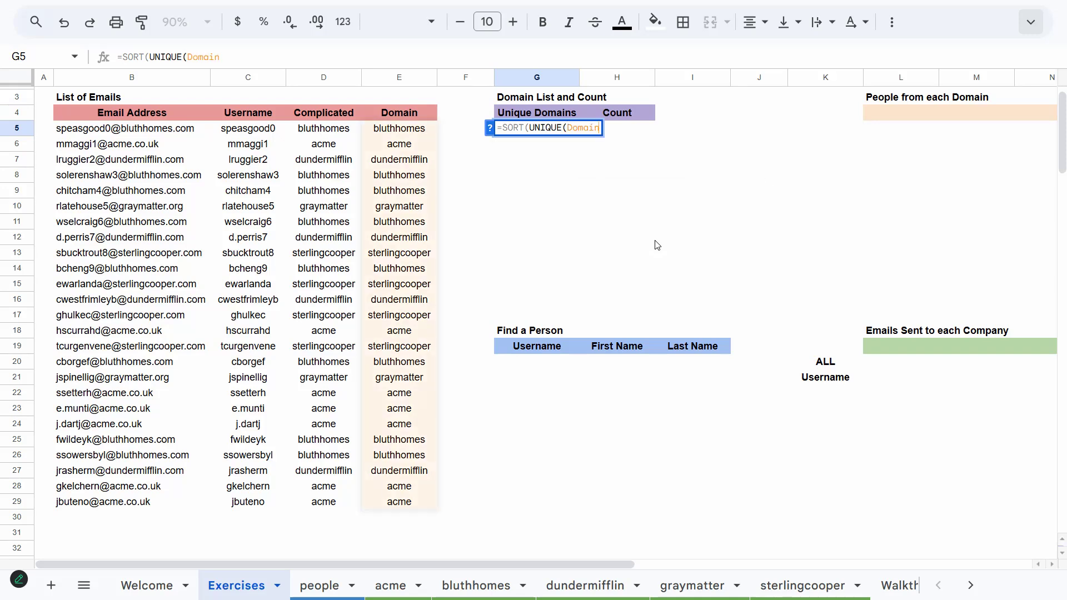
{"action": "key", "text": "Return"}
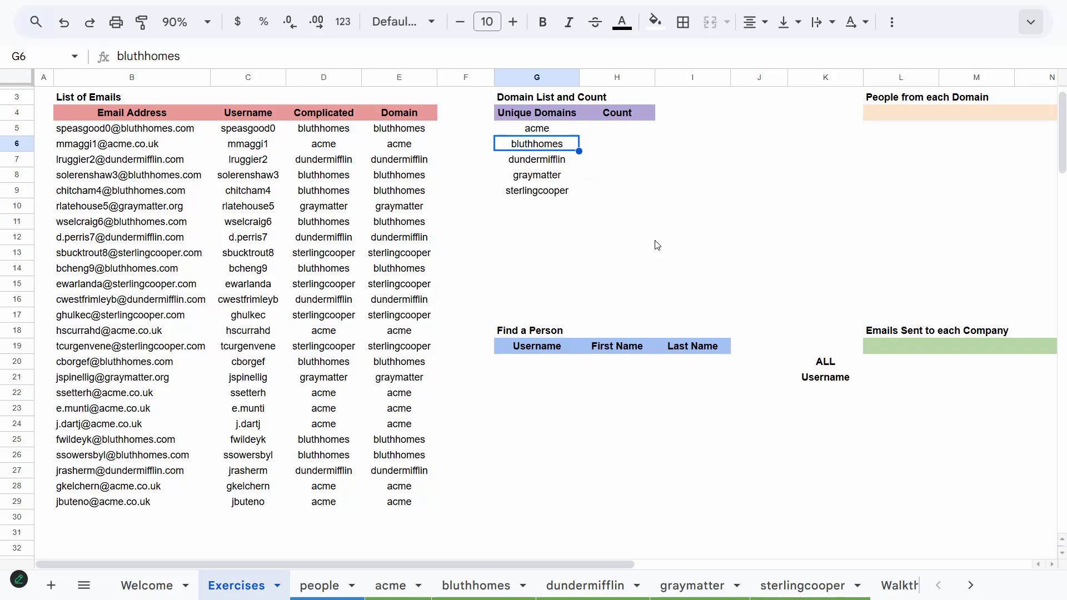
Enter =COUNTIF(Domain,G5) under Count in H5 and fill it down beside every unique domain
{"action": "key", "text": "Up"}
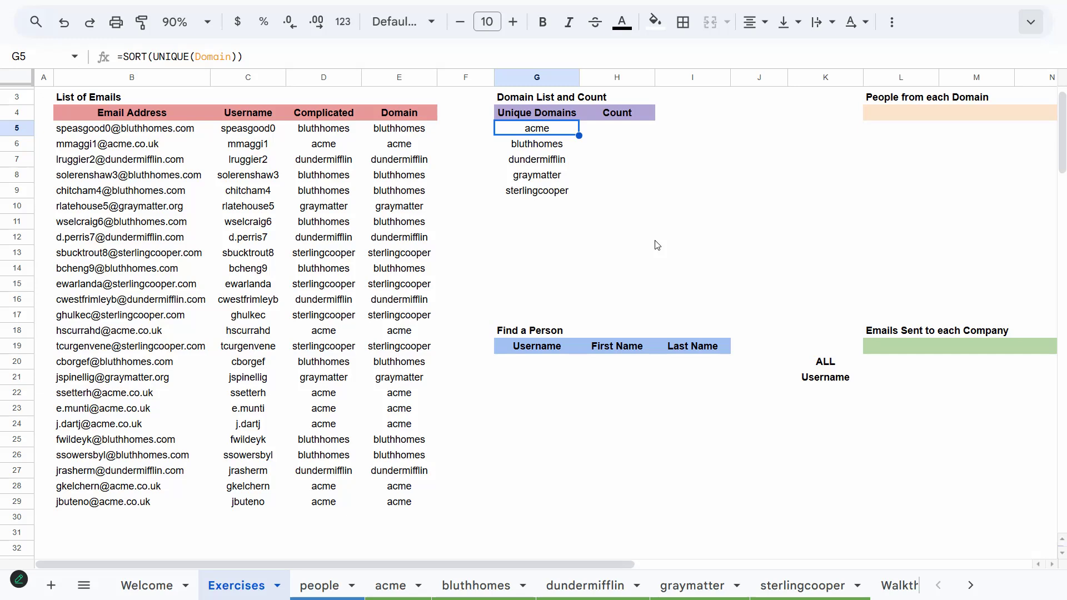
{"action": "key", "text": "Right"}
{"action": "type", "text": "=Countif"}
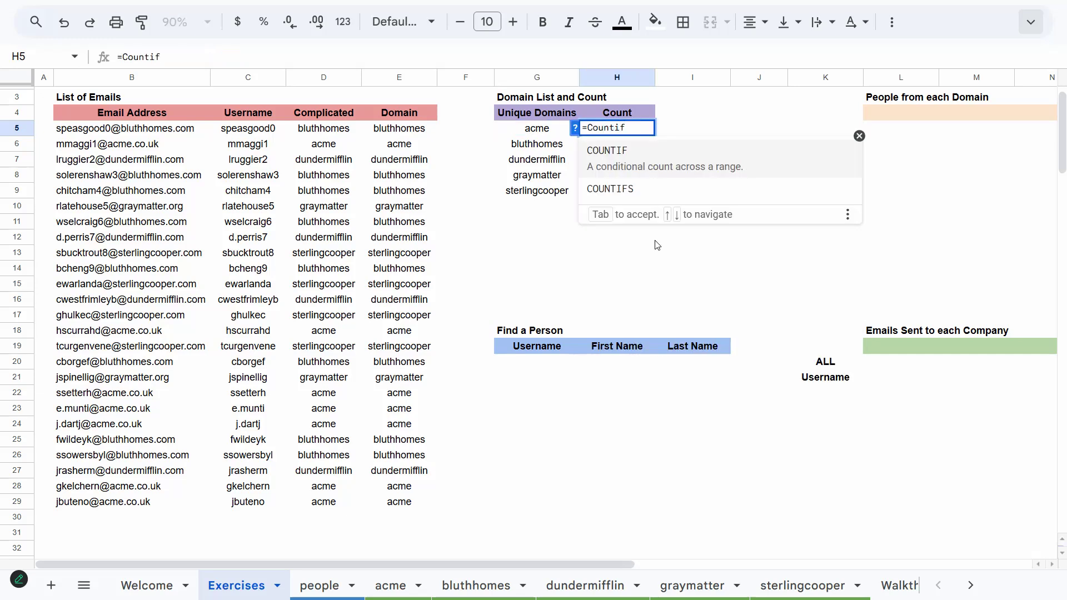
{"action": "key", "text": "Tab"}
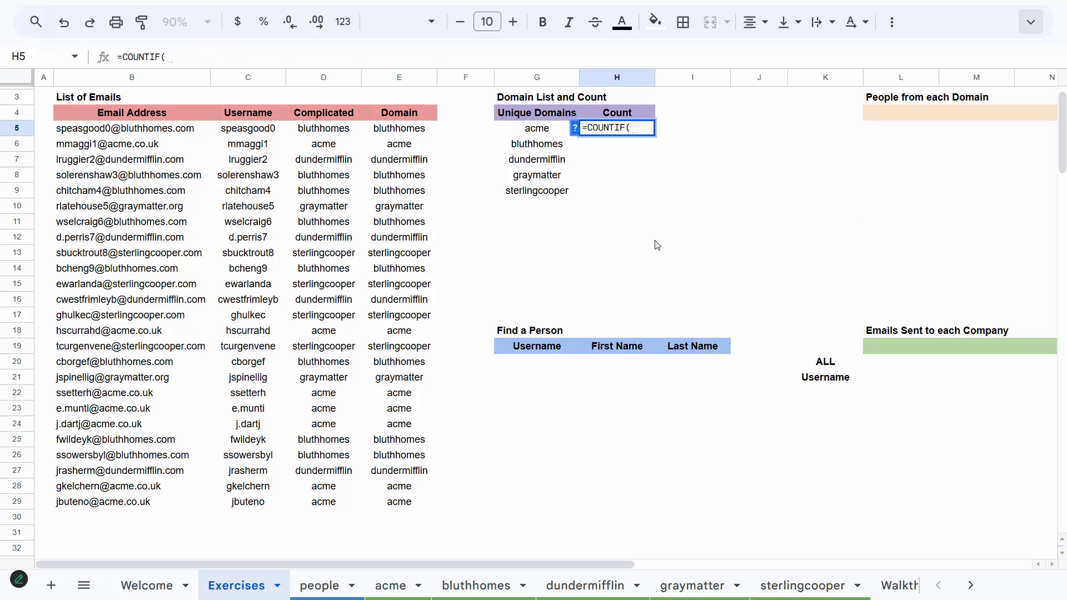
{"action": "type", "text": "Domain"}
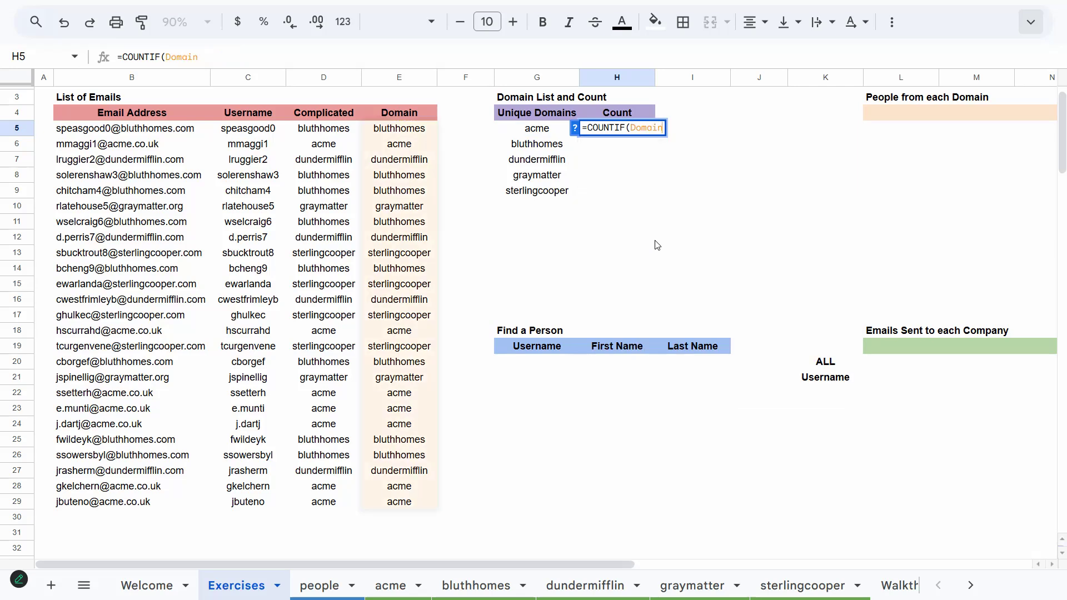
{"action": "type", "text": ","}
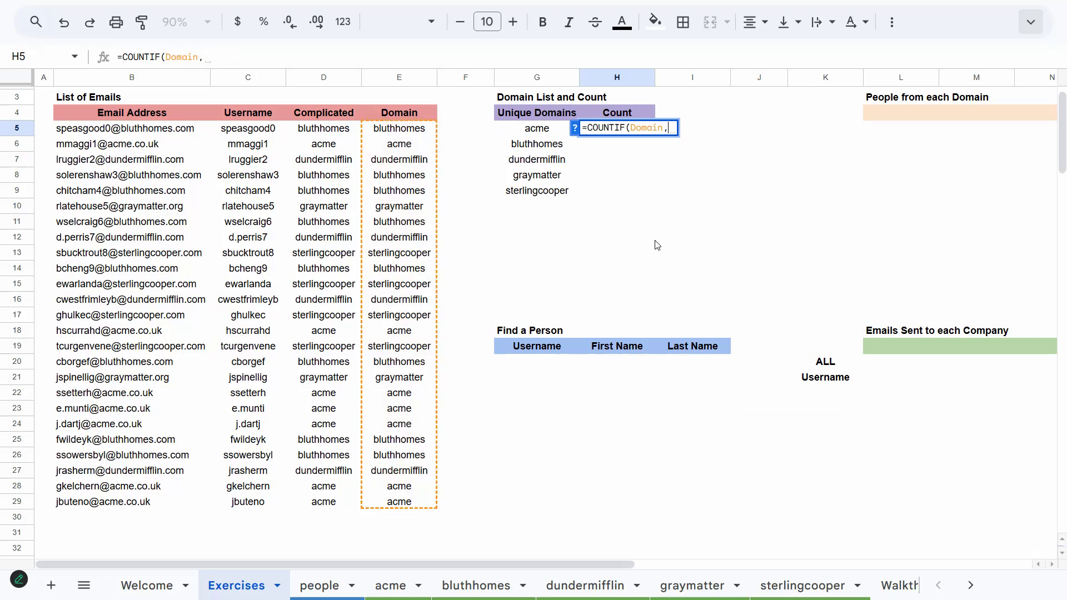
{"action": "key", "text": "Left"}
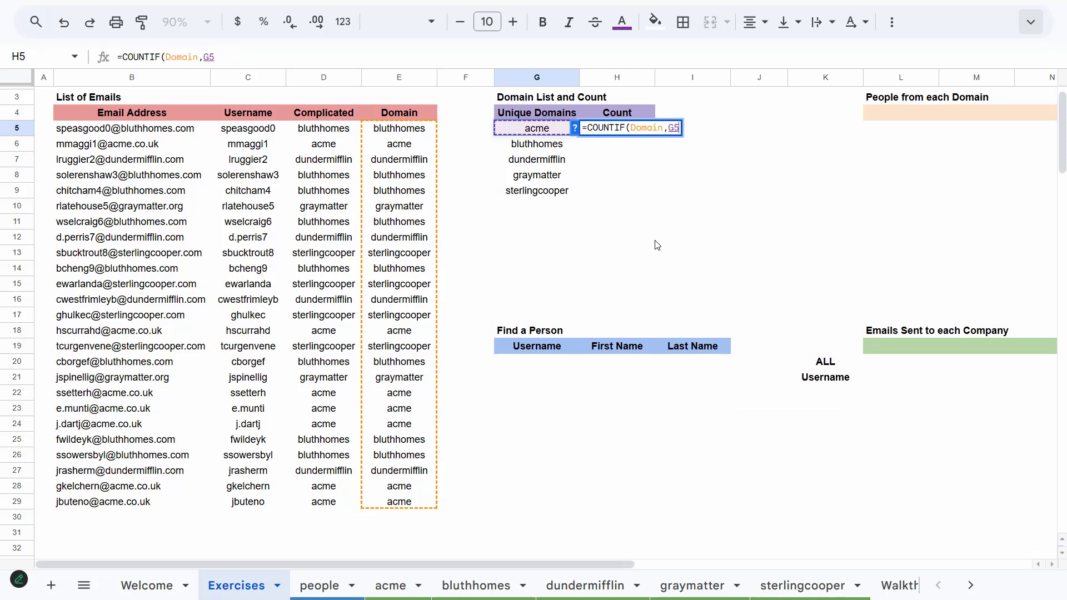
{"action": "key", "text": "Return"}
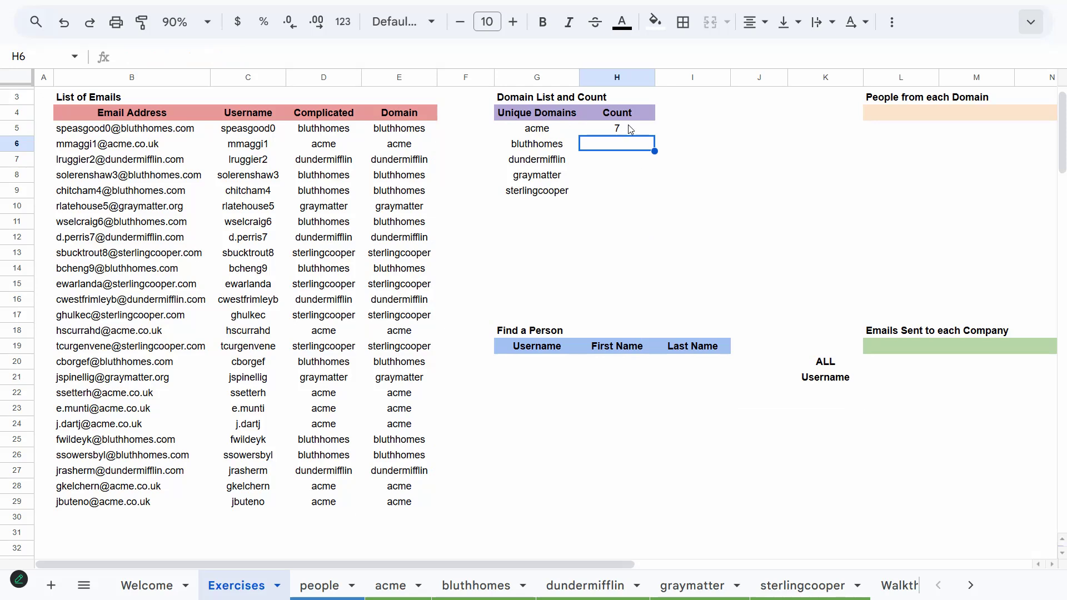
{"action": "left_click", "coordinate": [651, 130]}
{"action": "double_click", "coordinate": [654, 136]}
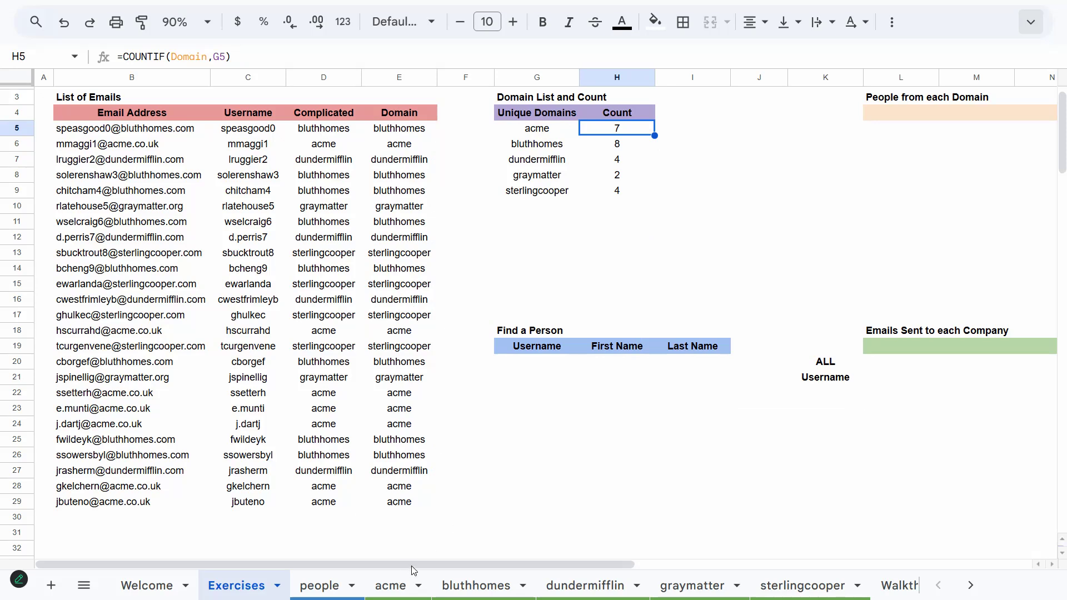
Enter =TRANSPOSE(SORT(UNIQUE(Domain))) in L4 under People from each Domain to lay the domains across as headers
{"action": "left_click_drag", "start_coordinate": [421, 564], "coordinate": [544, 556]}
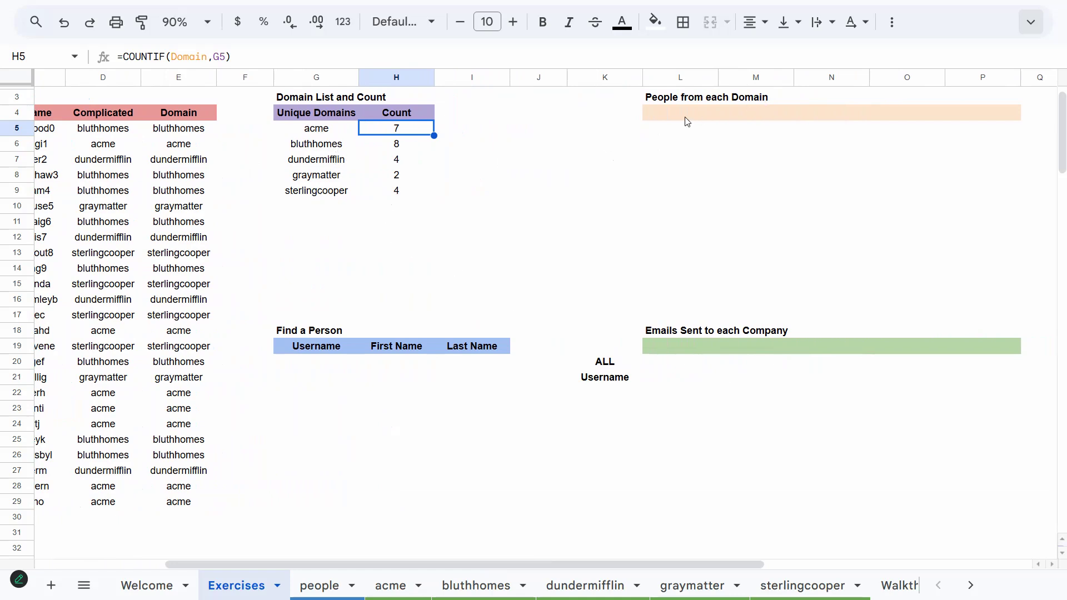
{"action": "key", "text": "Up"}
{"action": "key", "text": "Right"}
{"action": "key", "text": "Right"}
{"action": "key", "text": "Right"}
{"action": "key", "text": "Right"}
{"action": "type", "text": "=Tra"}
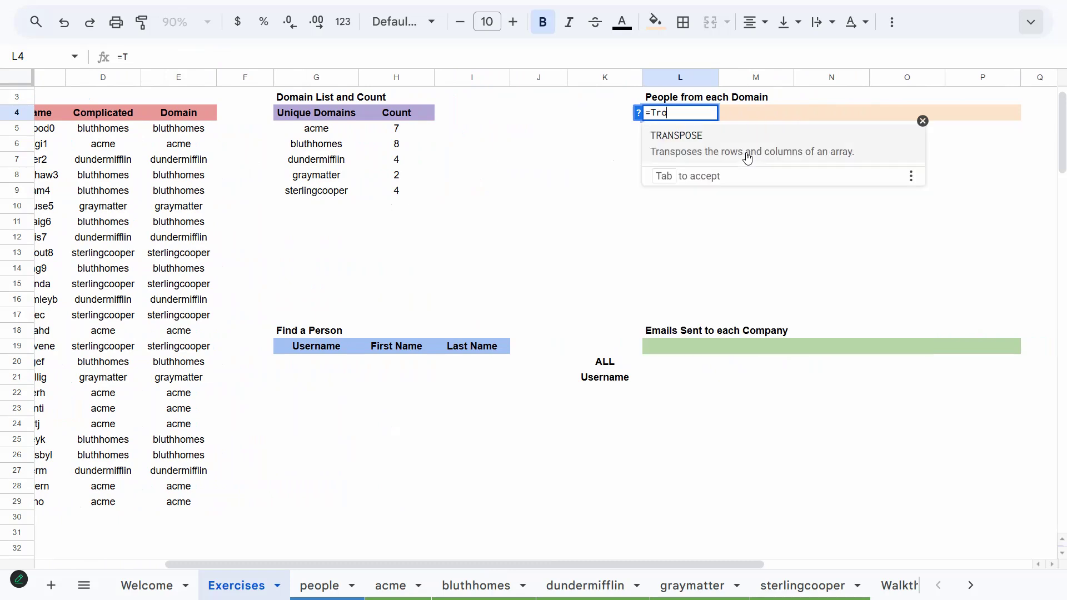
{"action": "key", "text": "Tab"}
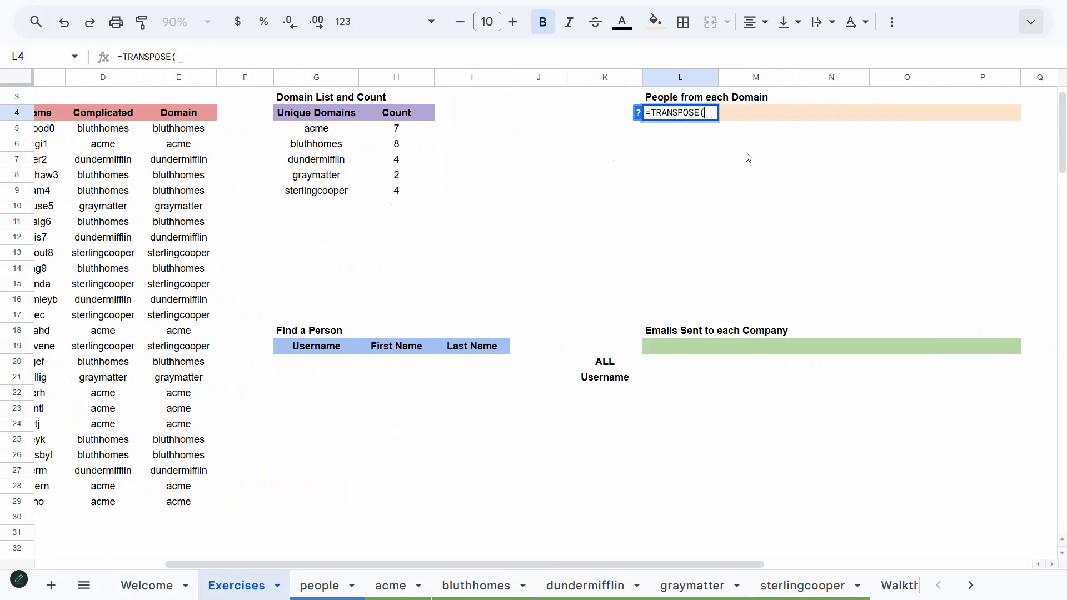
{"action": "type", "text": "Sort"}
{"action": "key", "text": "Tab"}
{"action": "type", "text": "Uni"}
{"action": "key", "text": "Tab"}
{"action": "type", "text": "Din"}
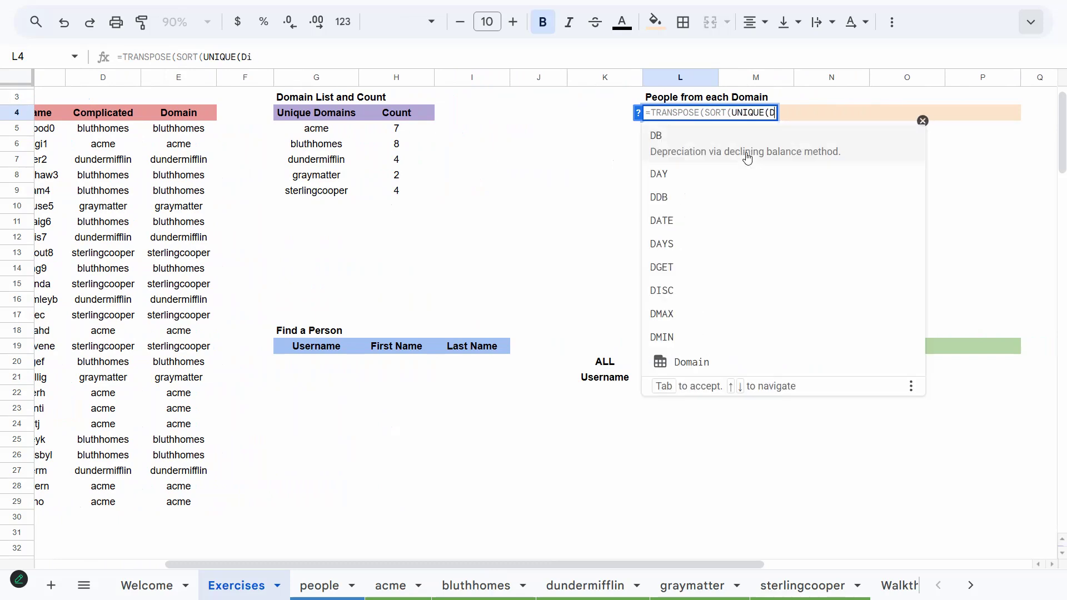
{"action": "key", "text": "BackSpace"}
{"action": "key", "text": "BackSpace"}
{"action": "type", "text": "o"}
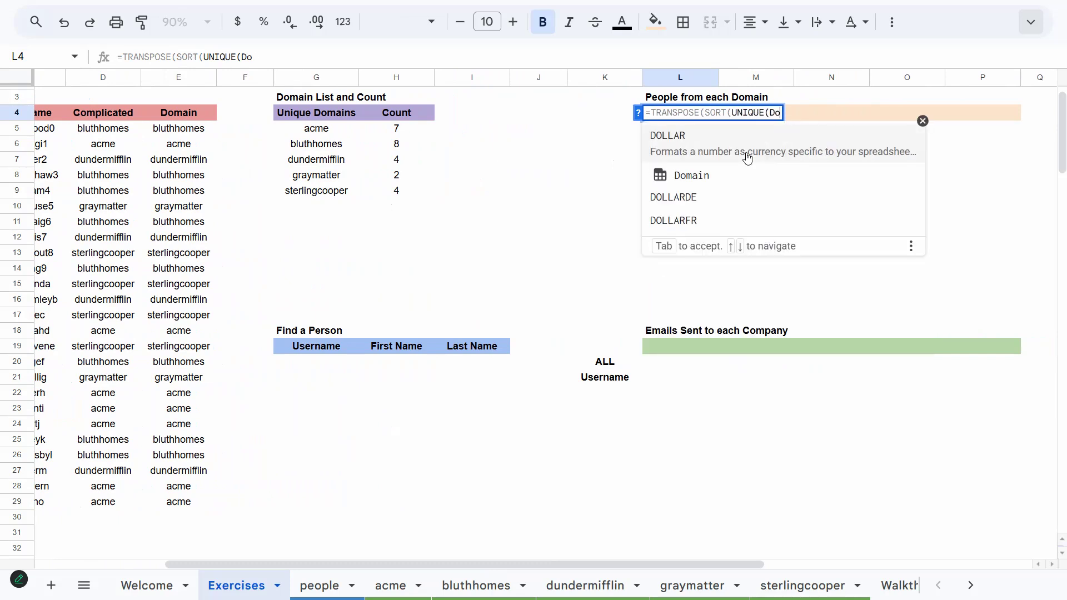
{"action": "key", "text": "Down"}
{"action": "key", "text": "Tab"}
{"action": "key", "text": "Return"}
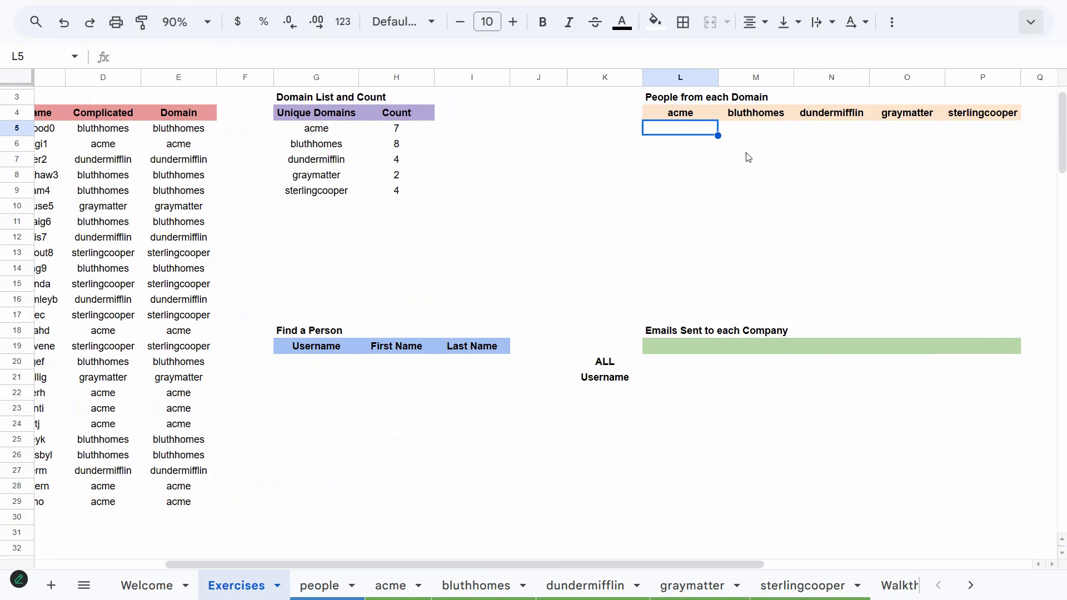
Enter =SORT(FILTER(Username,Domain=L4)) in L5 and copy it across through P5 for each domain column
{"action": "type", "text": "=Sor"}
{"action": "key", "text": "Tab"}
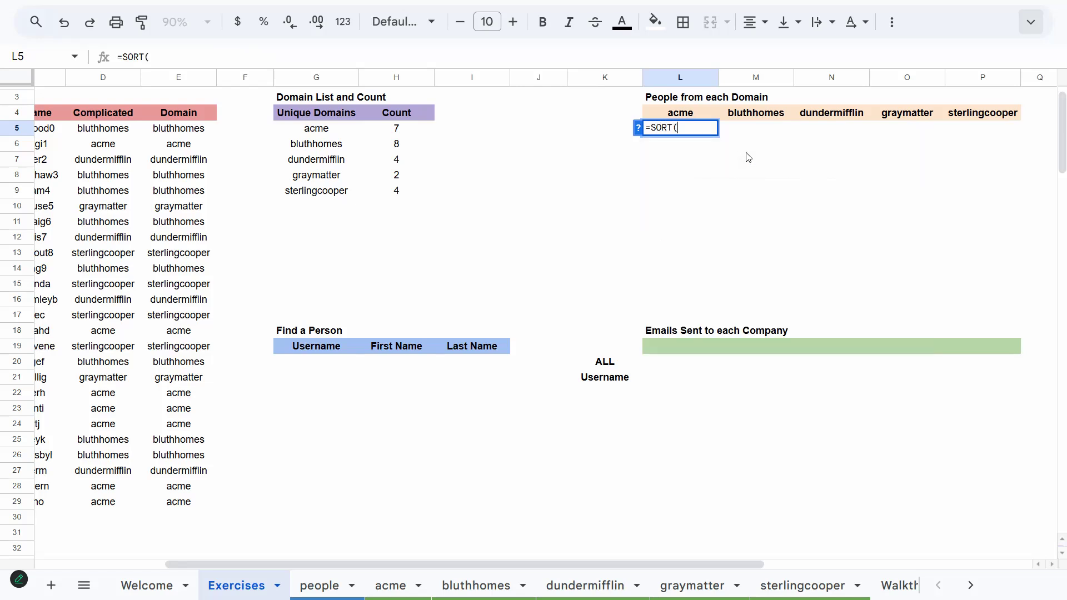
{"action": "type", "text": "FIL"}
{"action": "key", "text": "Tab"}
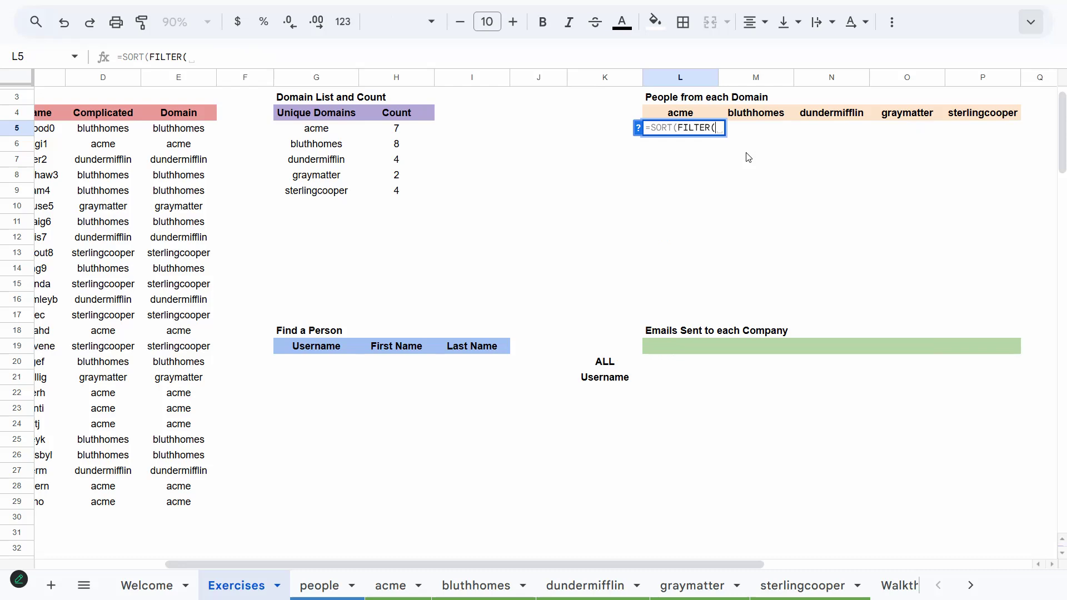
{"action": "type", "text": "User"}
{"action": "key", "text": "Tab"}
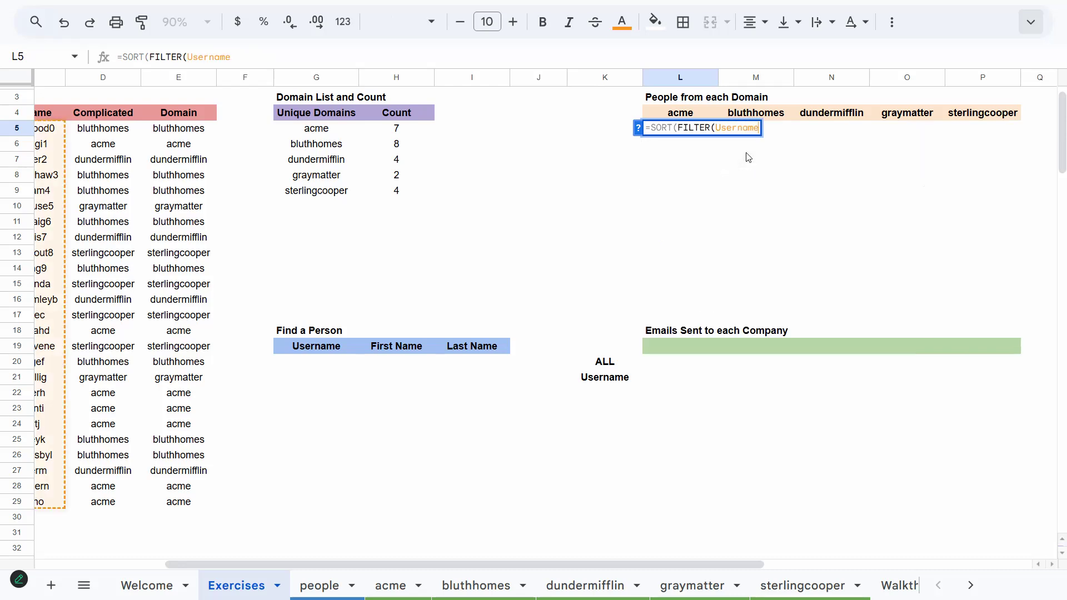
{"action": "type", "text": ",Domi"}
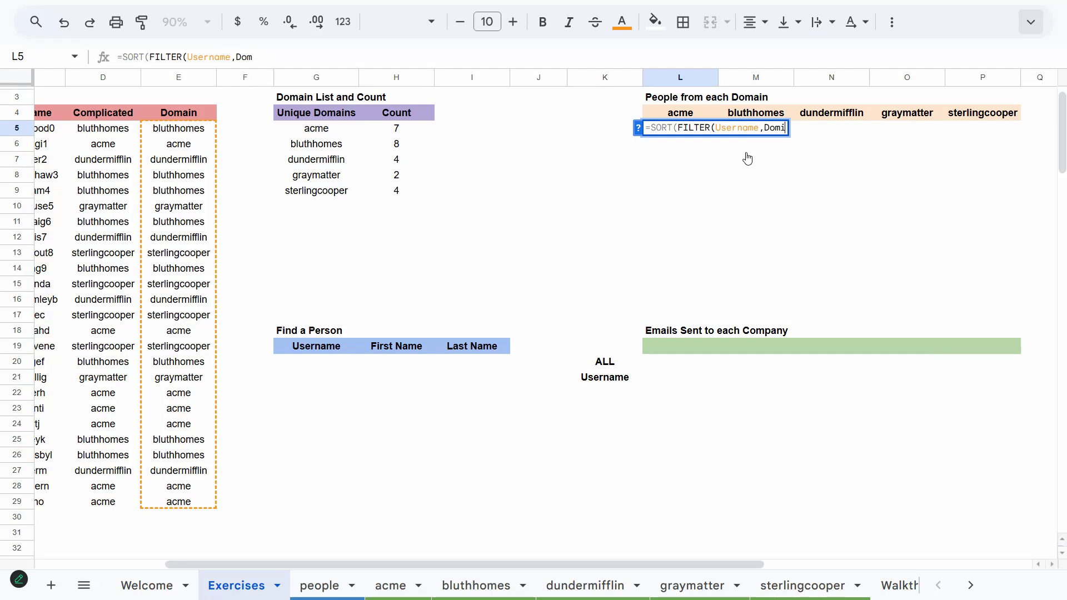
{"action": "key", "text": "Tab"}
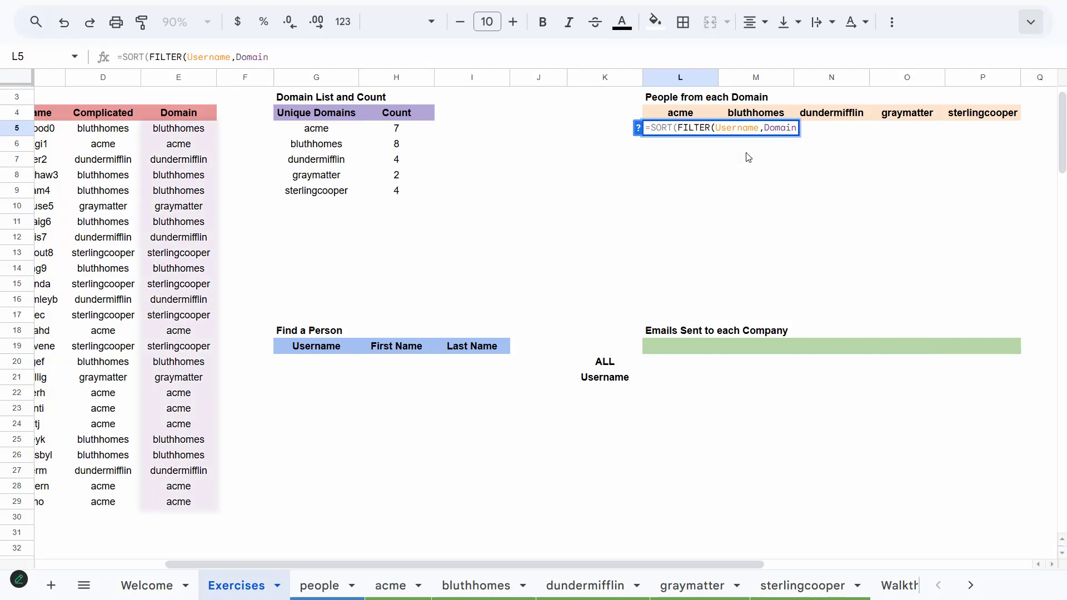
{"action": "type", "text": "="}
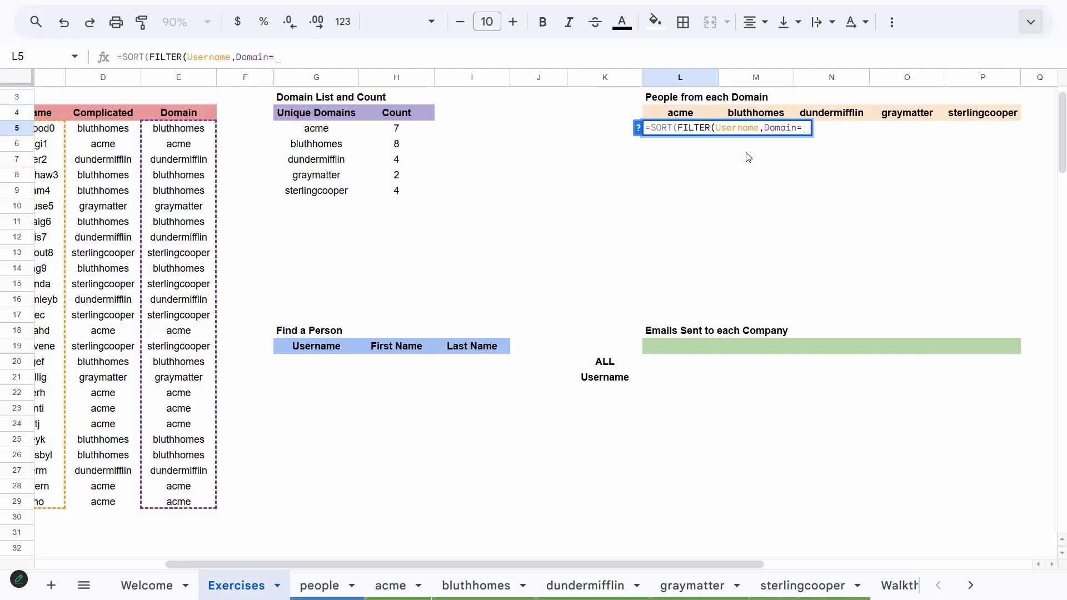
{"action": "key", "text": "Up"}
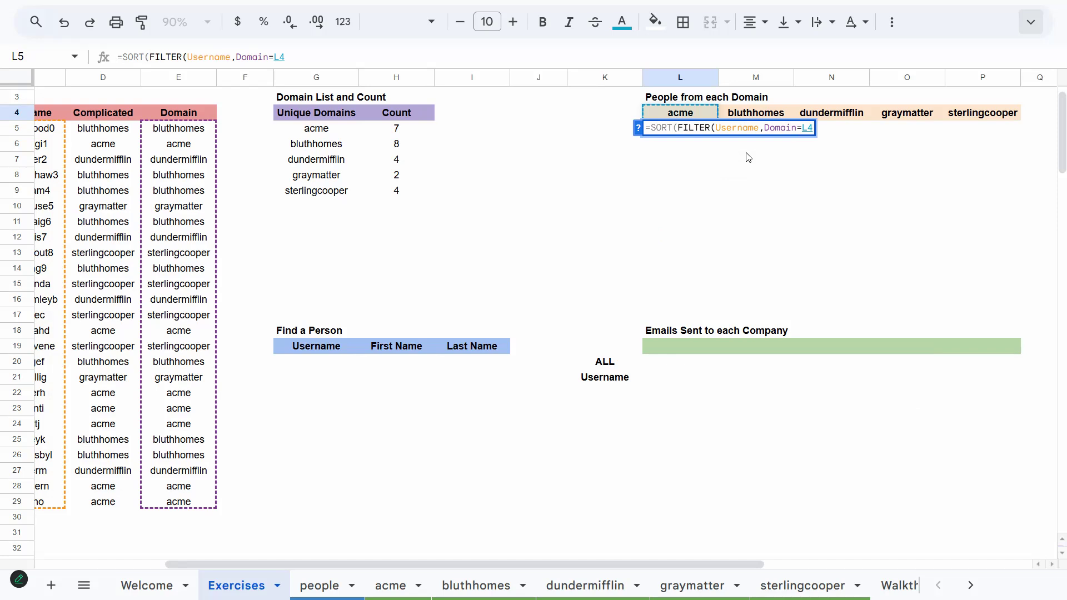
{"action": "key", "text": "Return"}
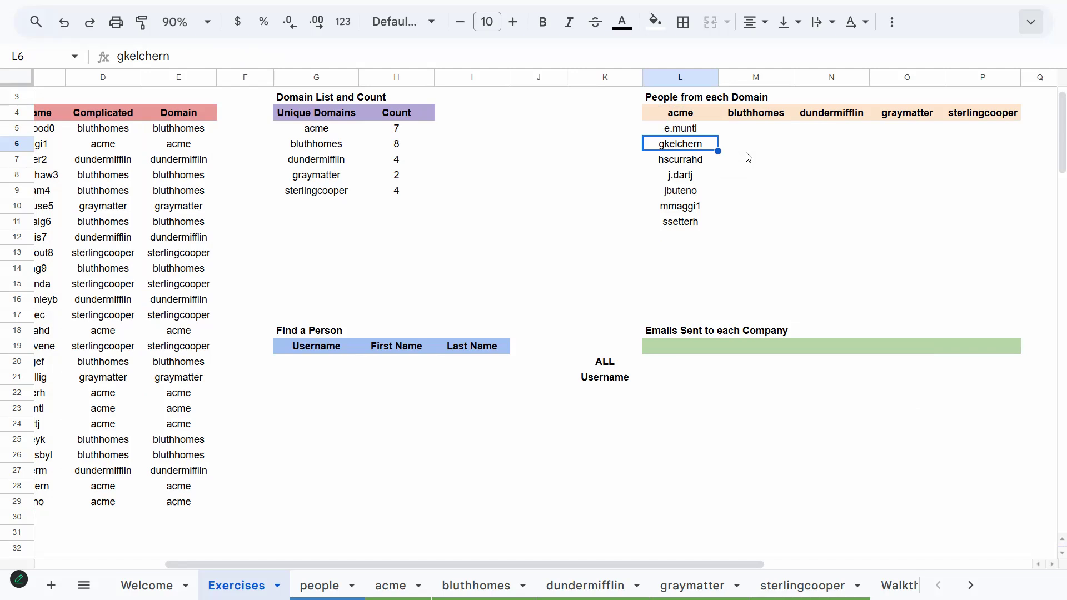
{"action": "key", "text": "Up"}
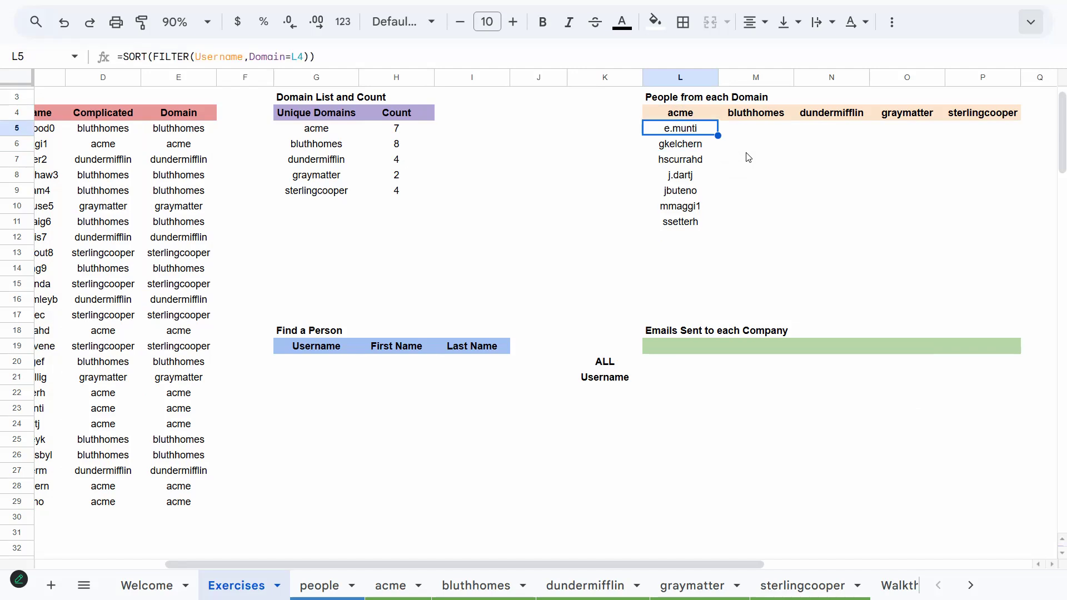
{"action": "left_click_drag", "start_coordinate": [739, 136], "coordinate": [1007, 140]}
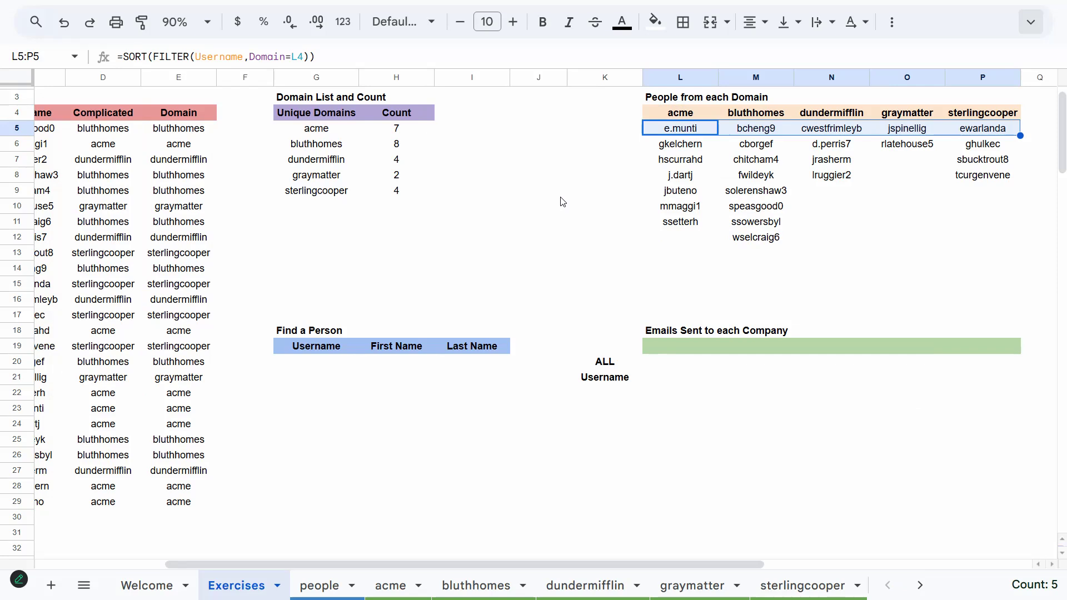
Copy the first acme username into the Username cell G20 under Find a Person
{"action": "left_click", "coordinate": [543, 238]}
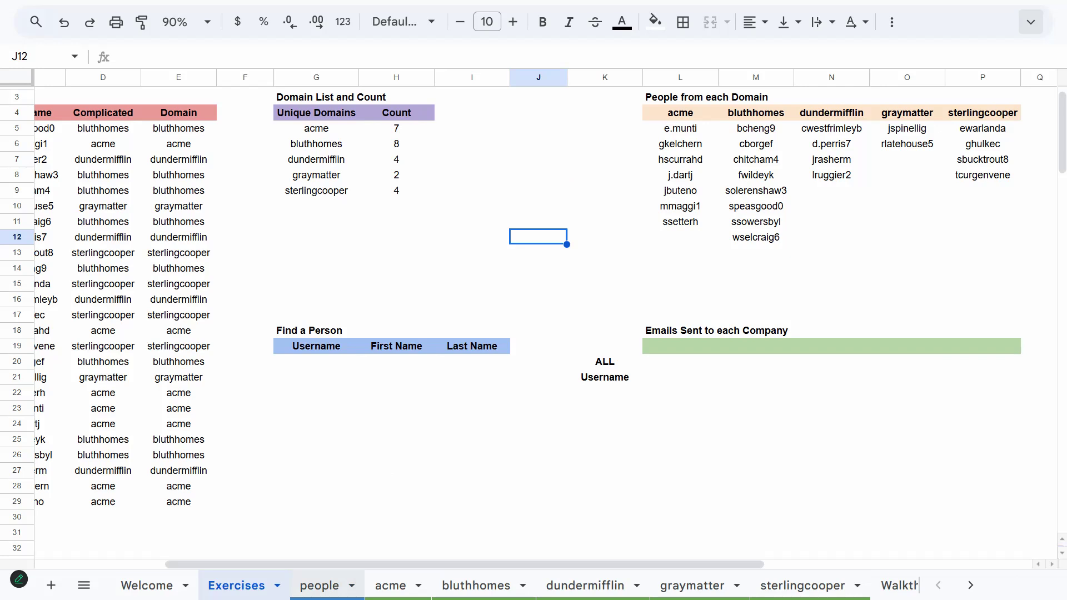
{"action": "left_click", "coordinate": [320, 585]}
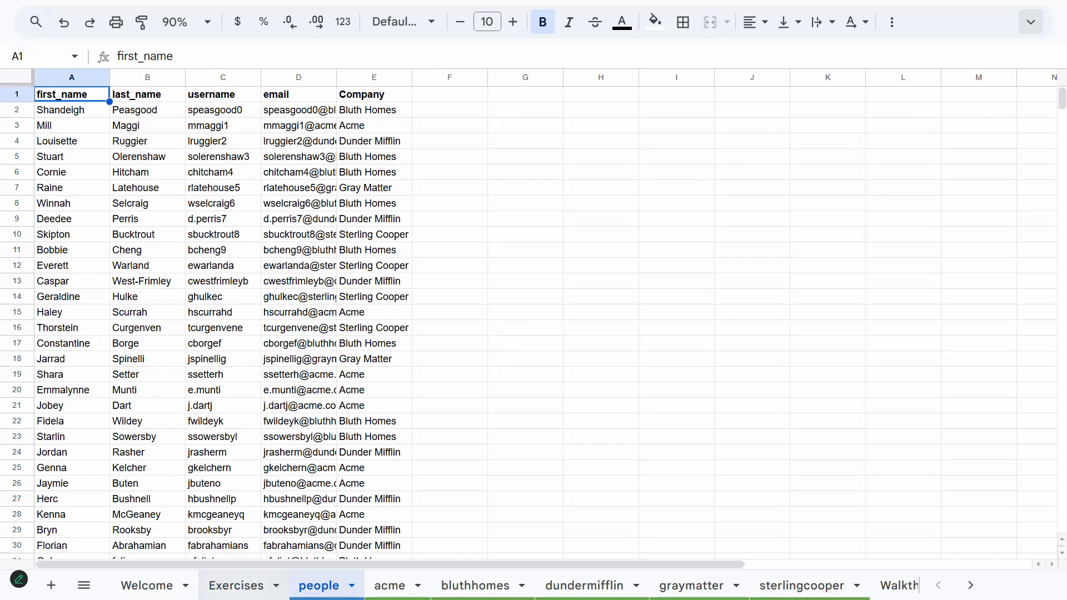
{"action": "left_click", "coordinate": [236, 585]}
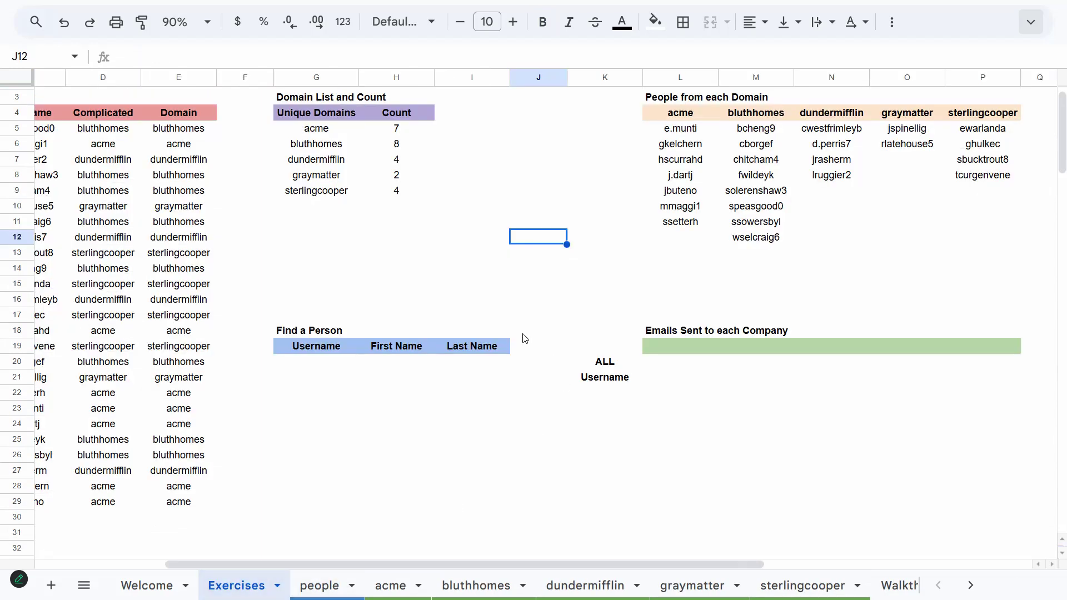
{"action": "left_click", "coordinate": [679, 132]}
{"action": "key", "text": "ctrl+c"}
{"action": "left_click", "coordinate": [300, 366]}
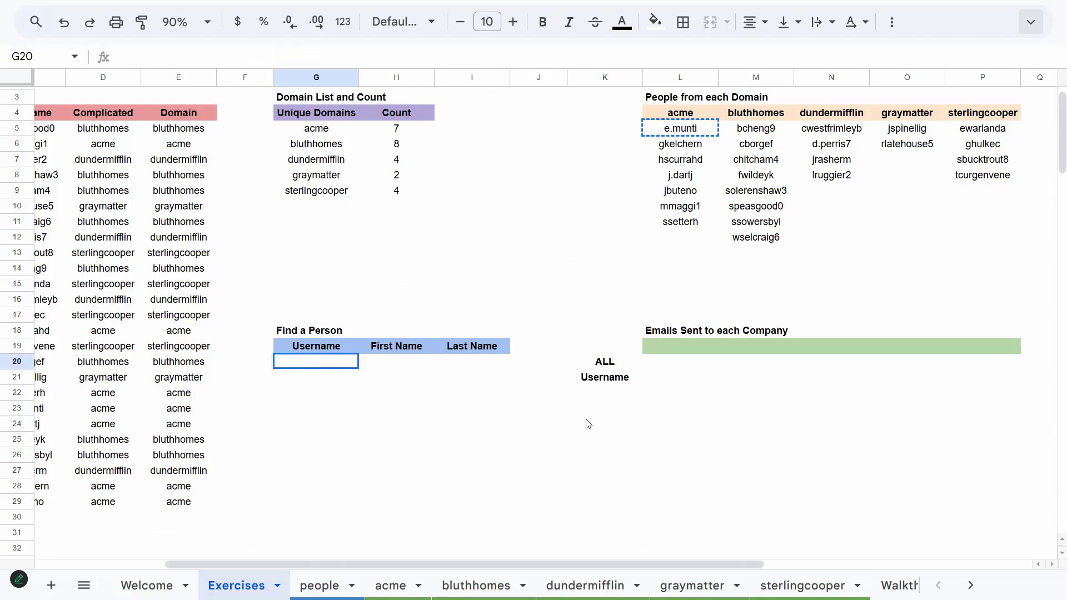
{"action": "key", "text": "ctrl+v"}
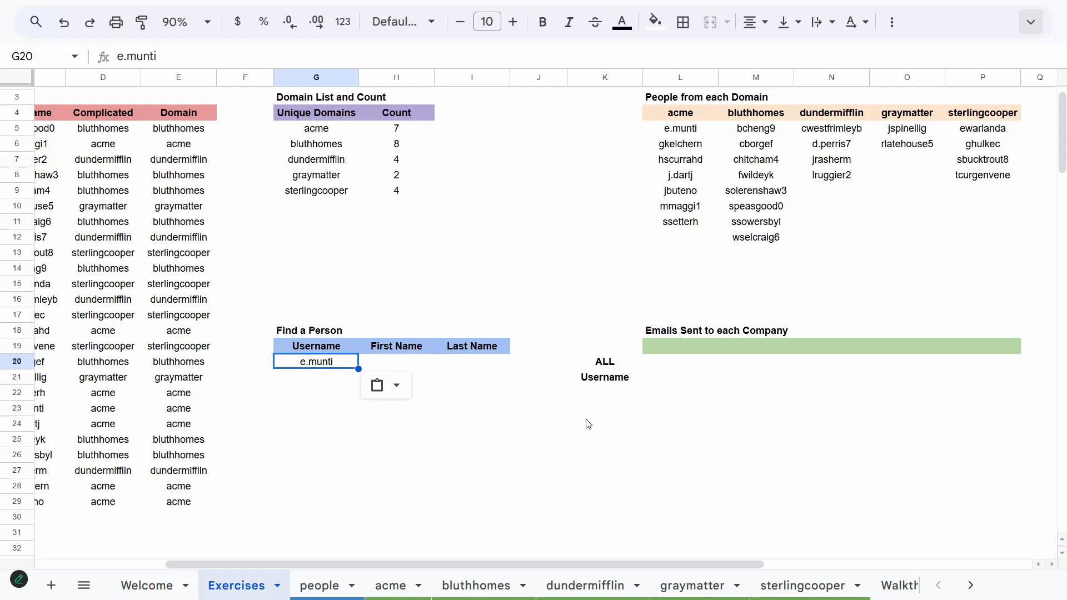
Start an INDEX/MATCH formula in H20 returning people!A:A where G20 matches people!C:C with exact match
{"action": "key", "text": "Tab"}
{"action": "type", "text": "="}
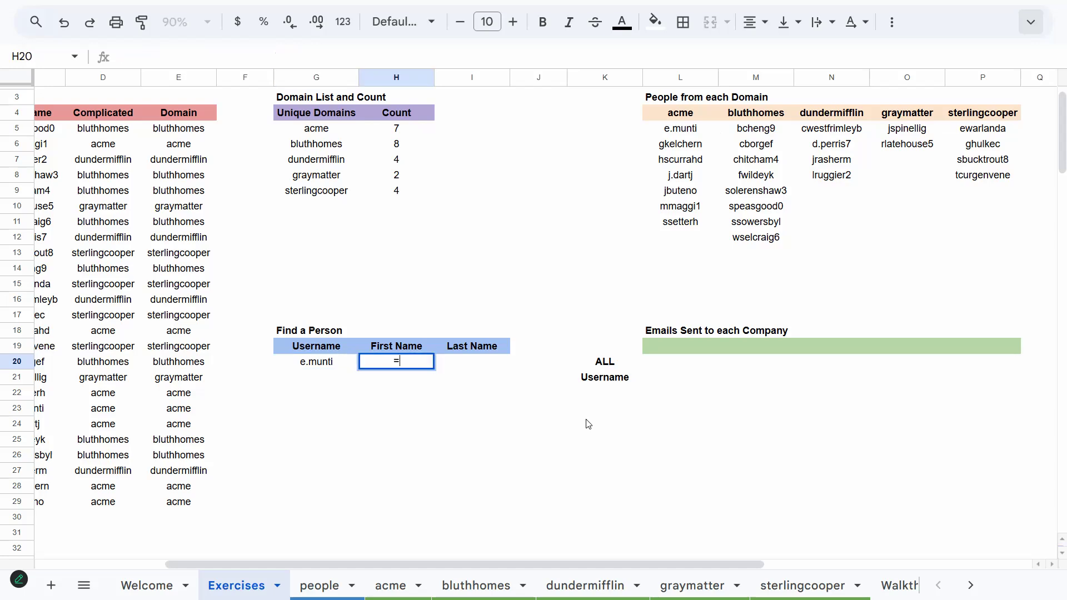
{"action": "type", "text": "INd"}
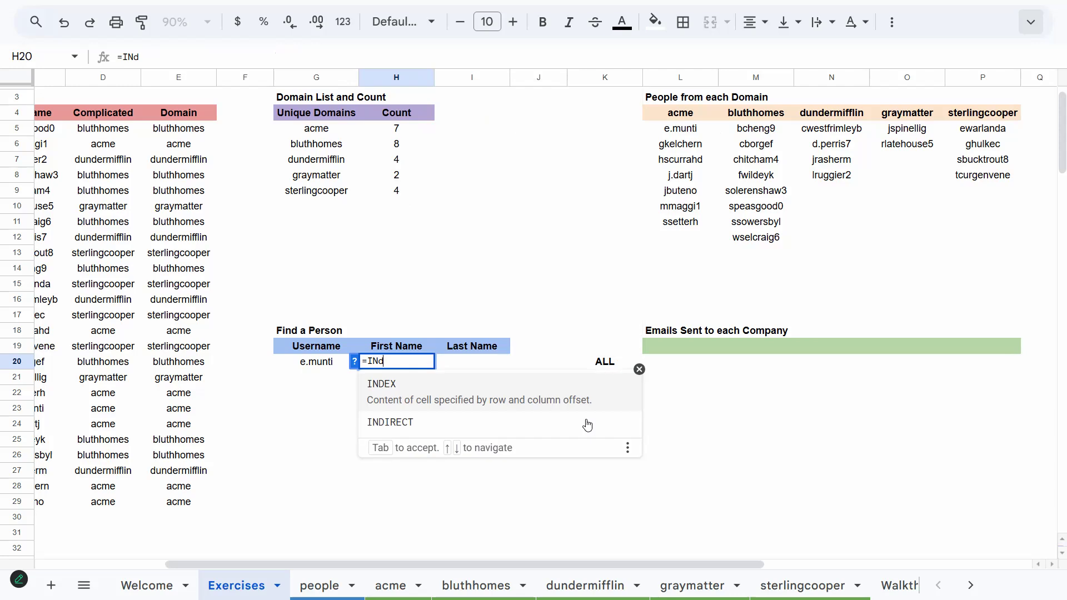
{"action": "key", "text": "Tab"}
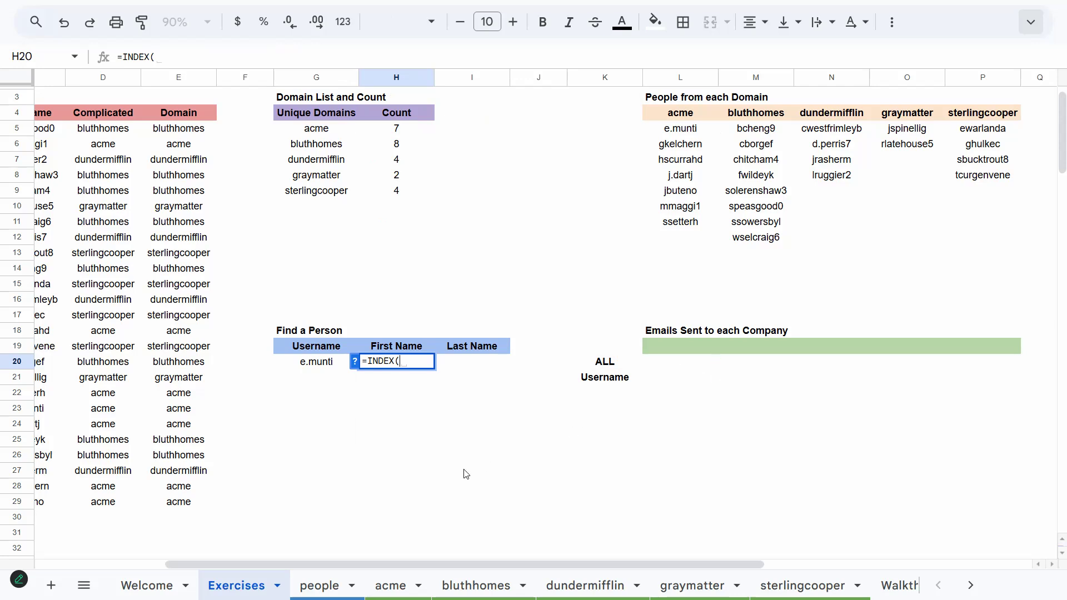
{"action": "left_click", "coordinate": [319, 584]}
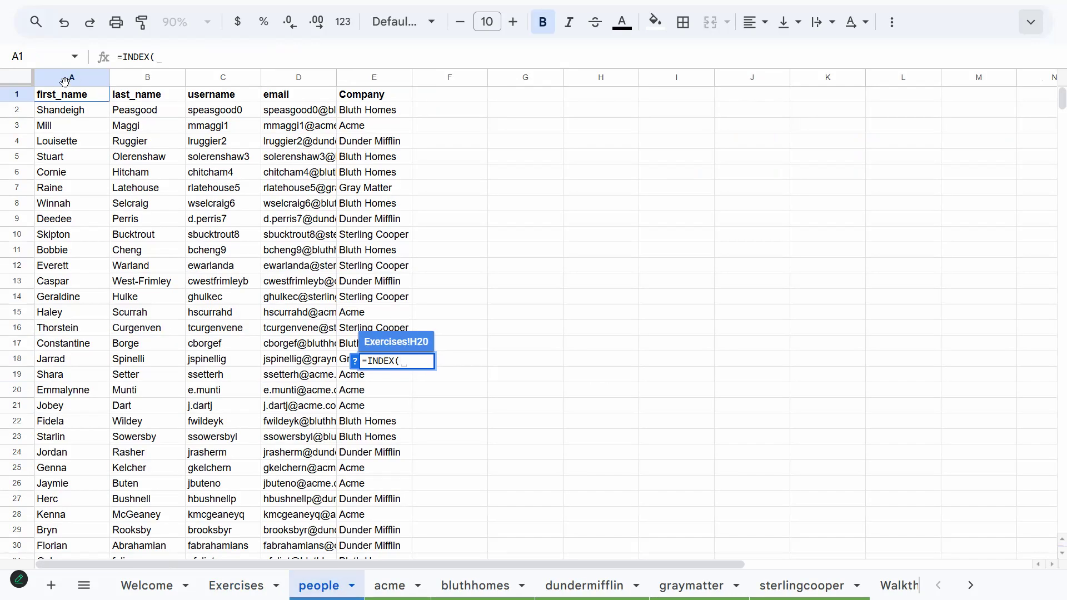
{"action": "left_click", "coordinate": [60, 81]}
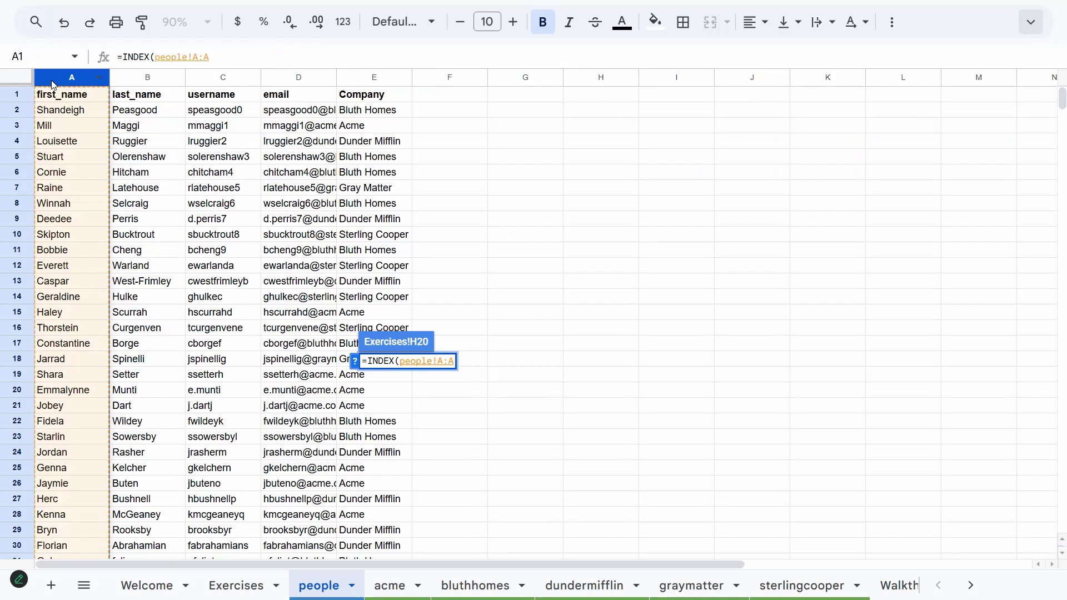
{"action": "type", "text": ",MATCH"}
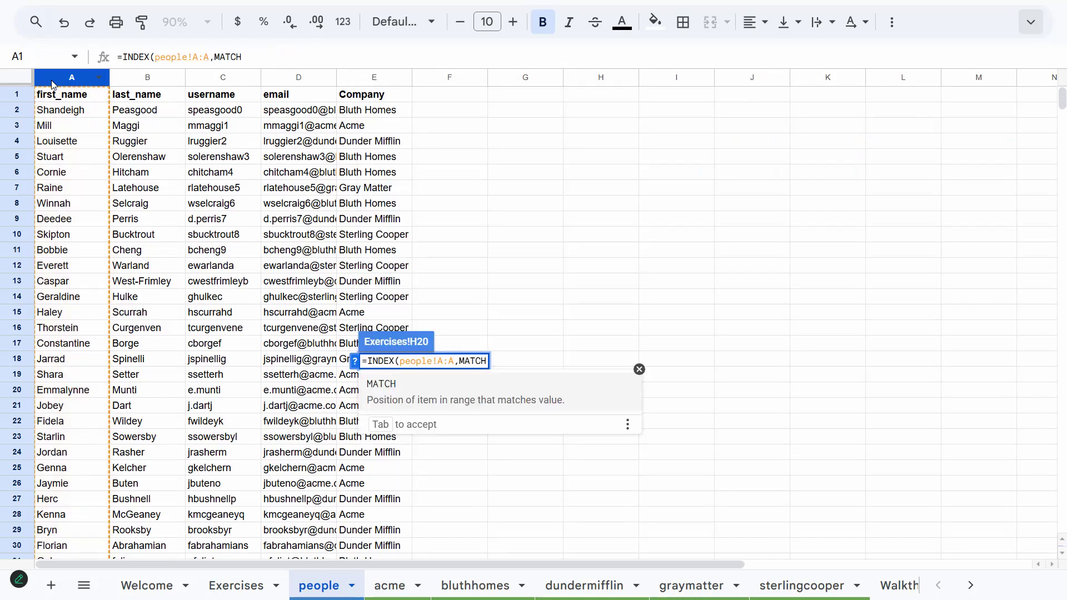
{"action": "type", "text": "("}
{"action": "left_click", "coordinate": [236, 585]}
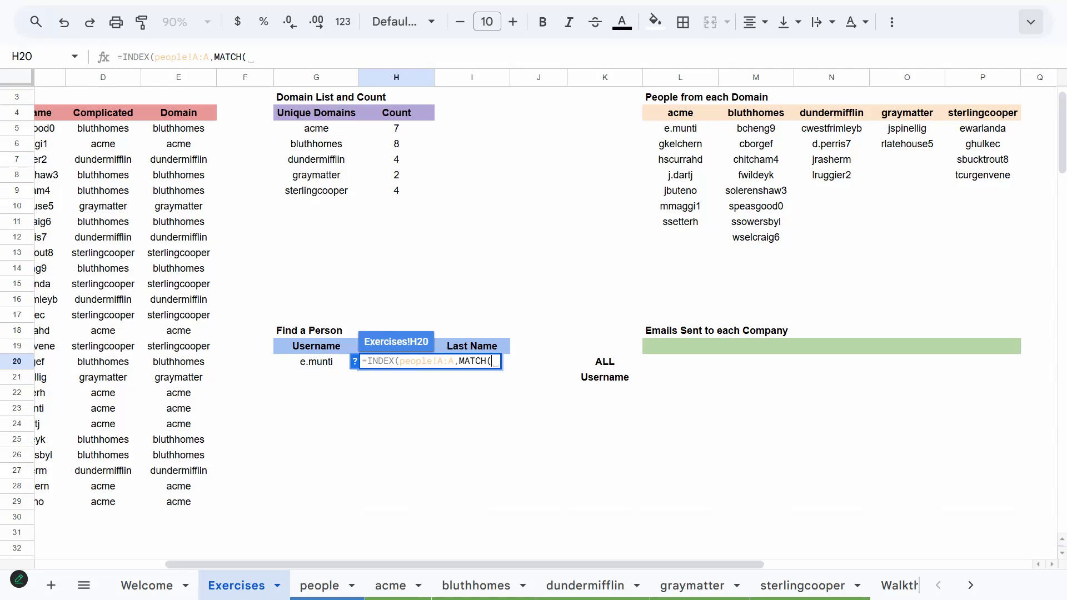
{"action": "left_click", "coordinate": [316, 362]}
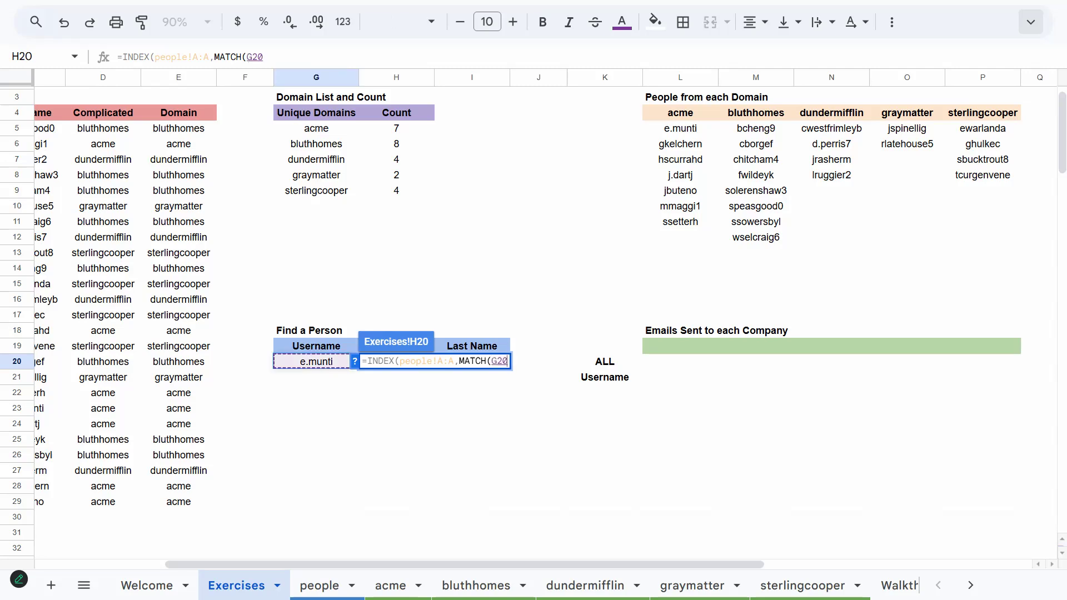
{"action": "type", "text": ","}
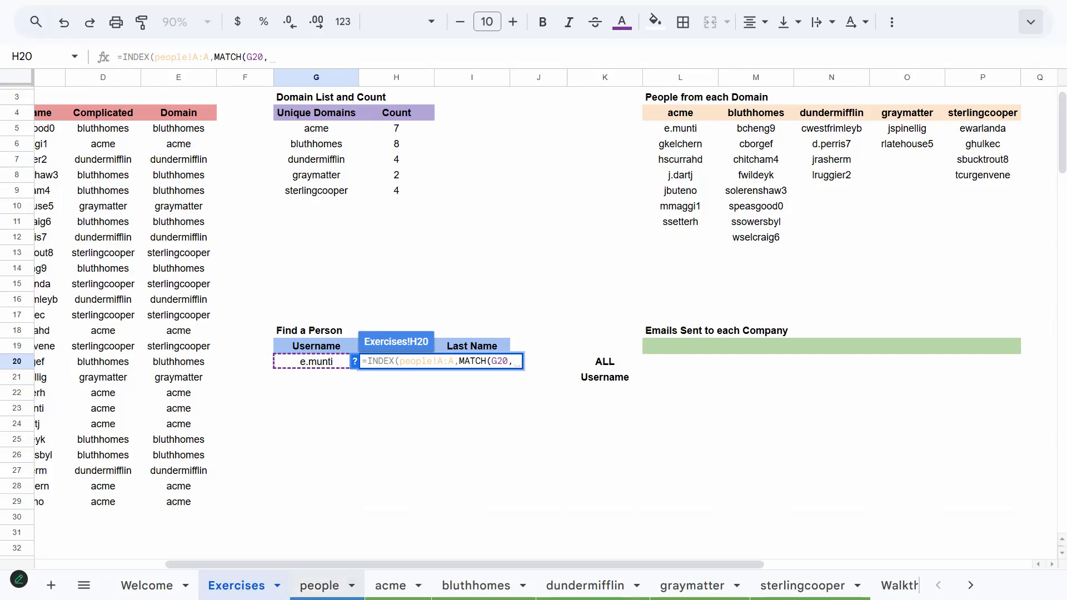
{"action": "left_click", "coordinate": [320, 585]}
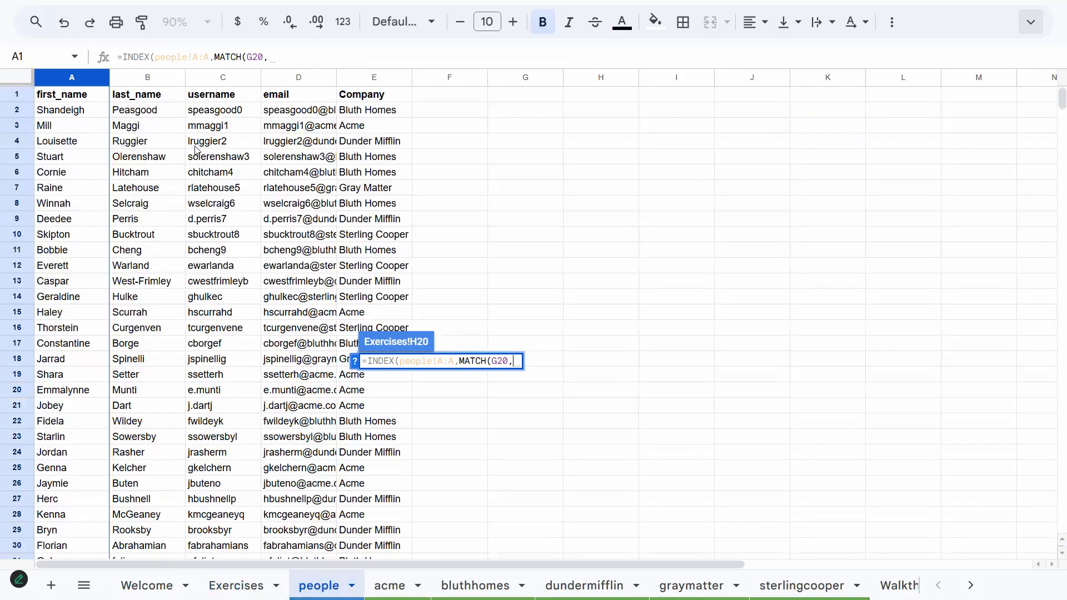
{"action": "left_click", "coordinate": [223, 82]}
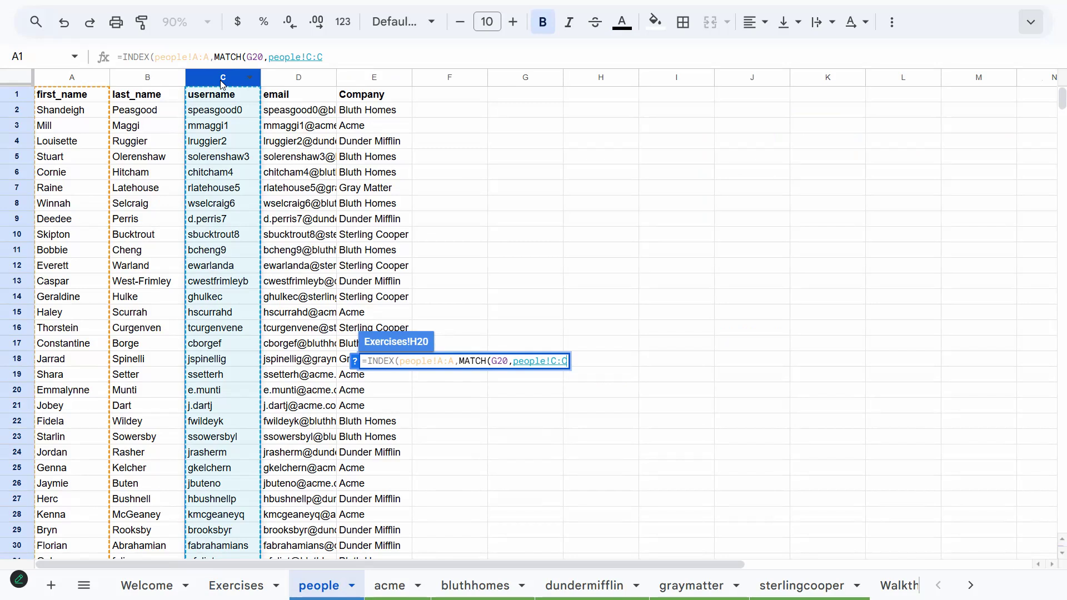
{"action": "type", "text": ", "}
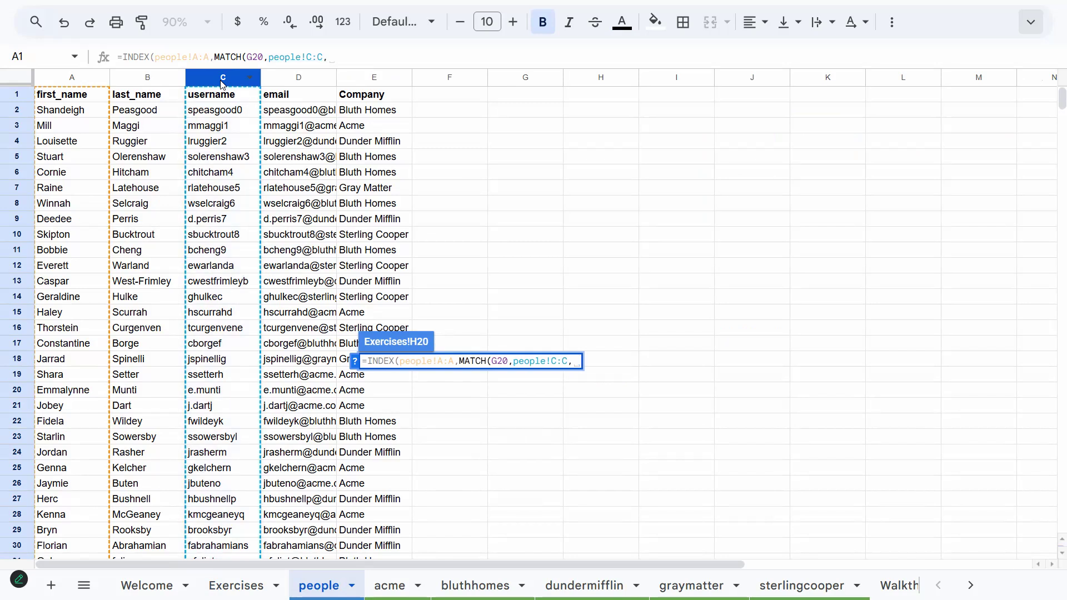
{"action": "type", "text": "0)"}
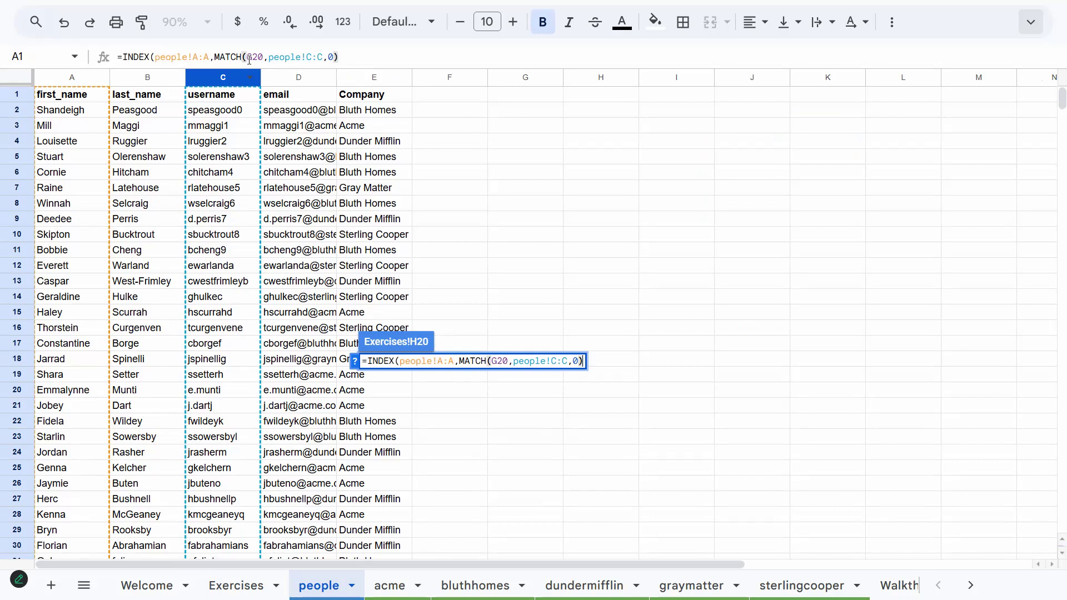
Make the G20 and people column C references absolute and finish the First Name formula in H20
{"action": "left_click", "coordinate": [530, 63]}
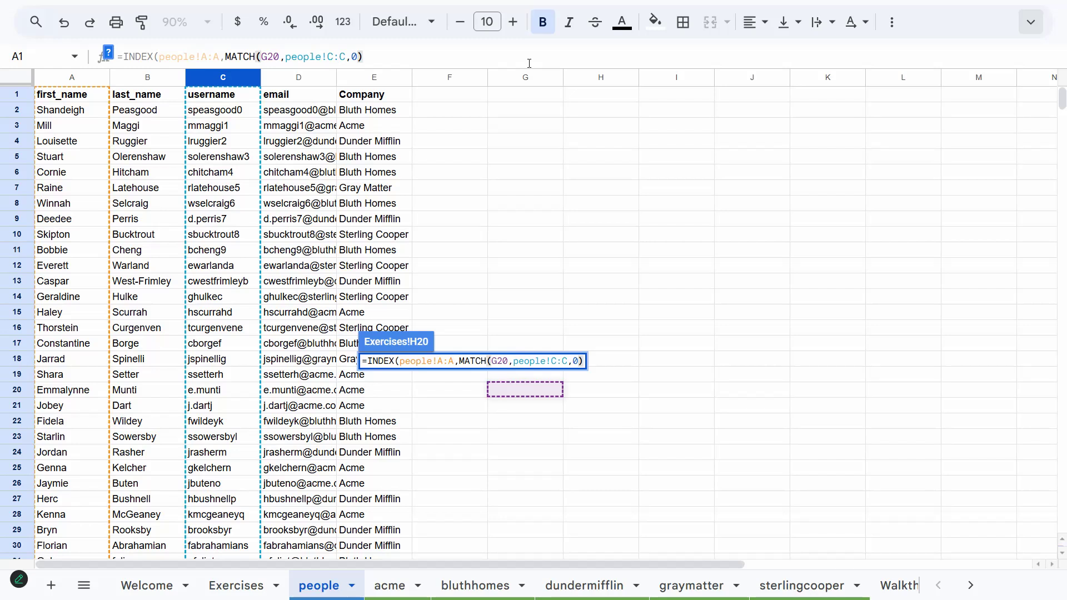
{"action": "key", "text": "F4"}
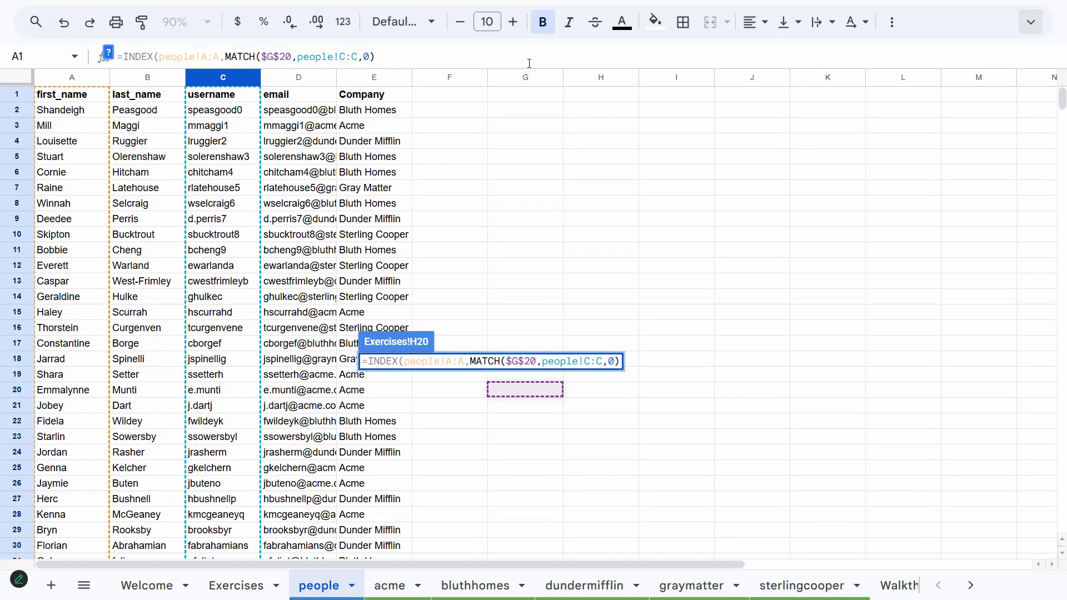
{"action": "key", "text": "F4"}
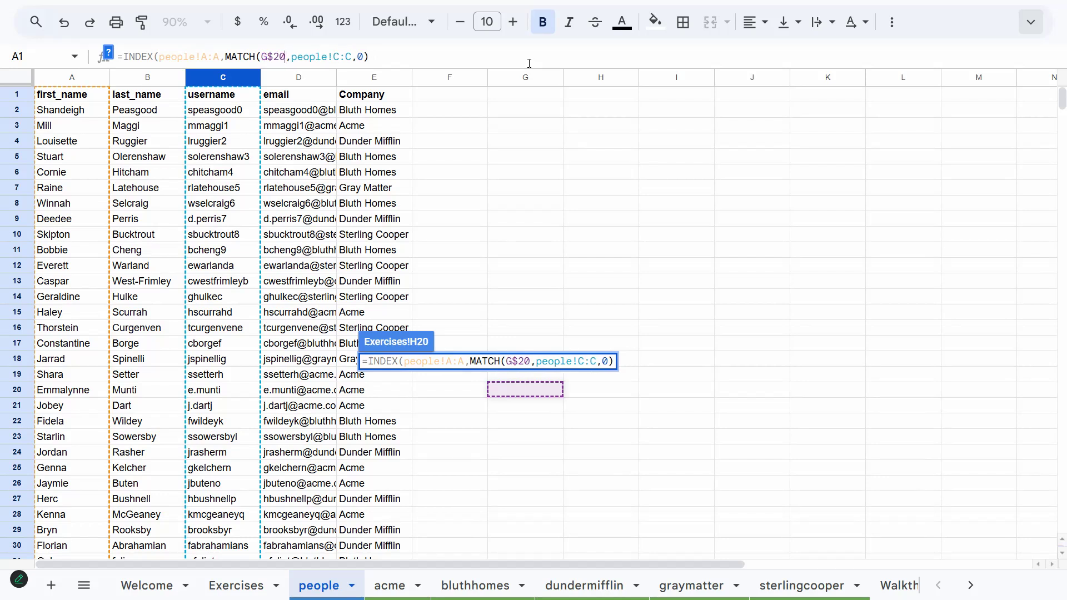
{"action": "key", "text": "F4"}
{"action": "key", "text": "F4"}
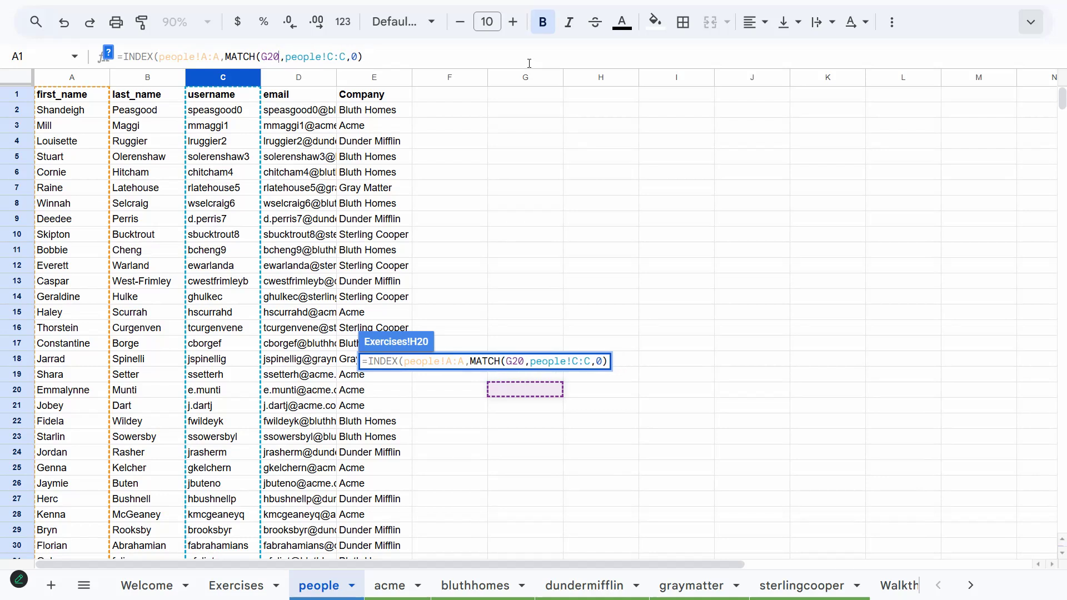
{"action": "key", "text": "F4"}
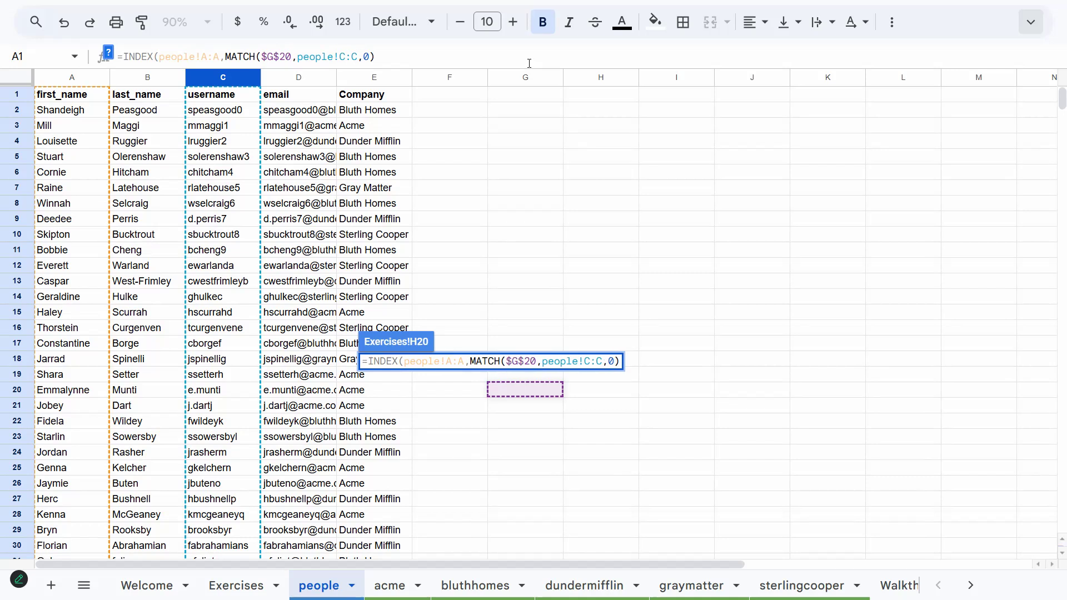
{"action": "key", "text": "F4"}
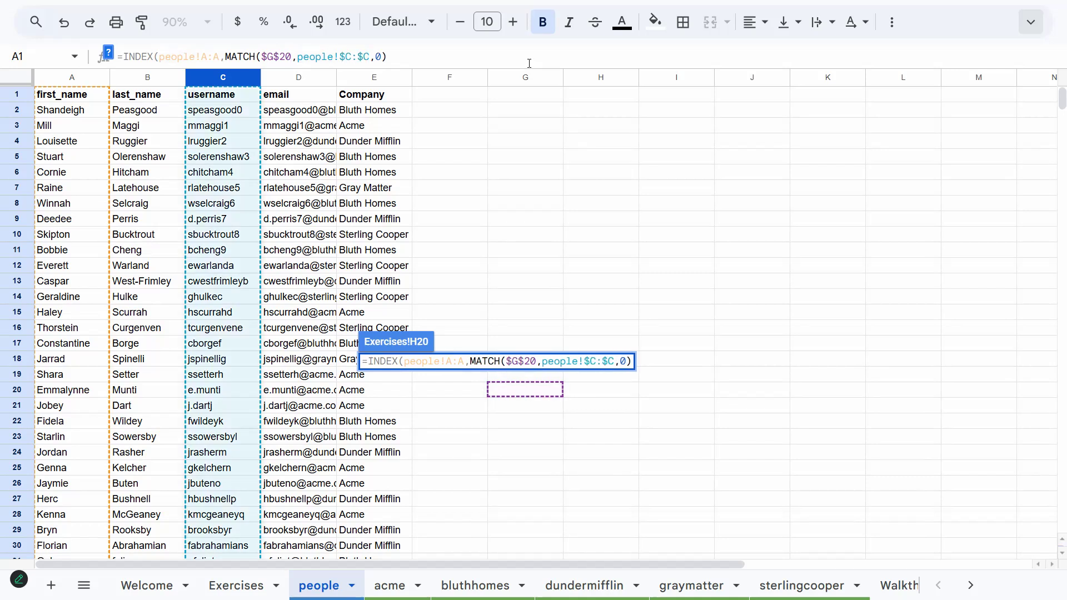
{"action": "type", "text": ")"}
{"action": "key", "text": "Return"}
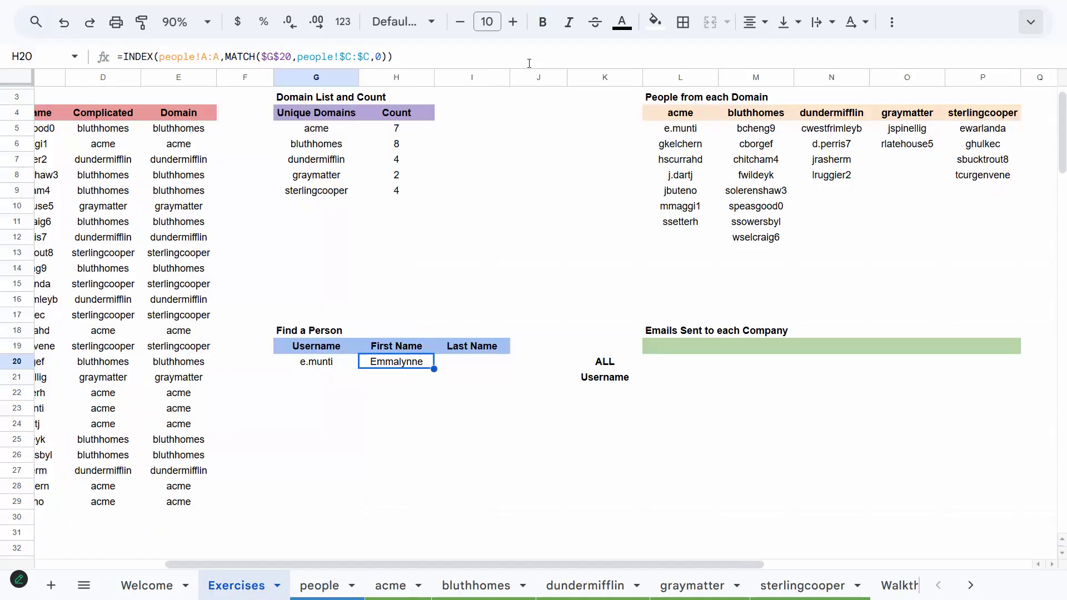
Copy the First Name formula into I20 so it returns the last name
{"action": "key", "text": "ctrl+c"}
{"action": "key", "text": "Right"}
{"action": "key", "text": "ctrl+v"}
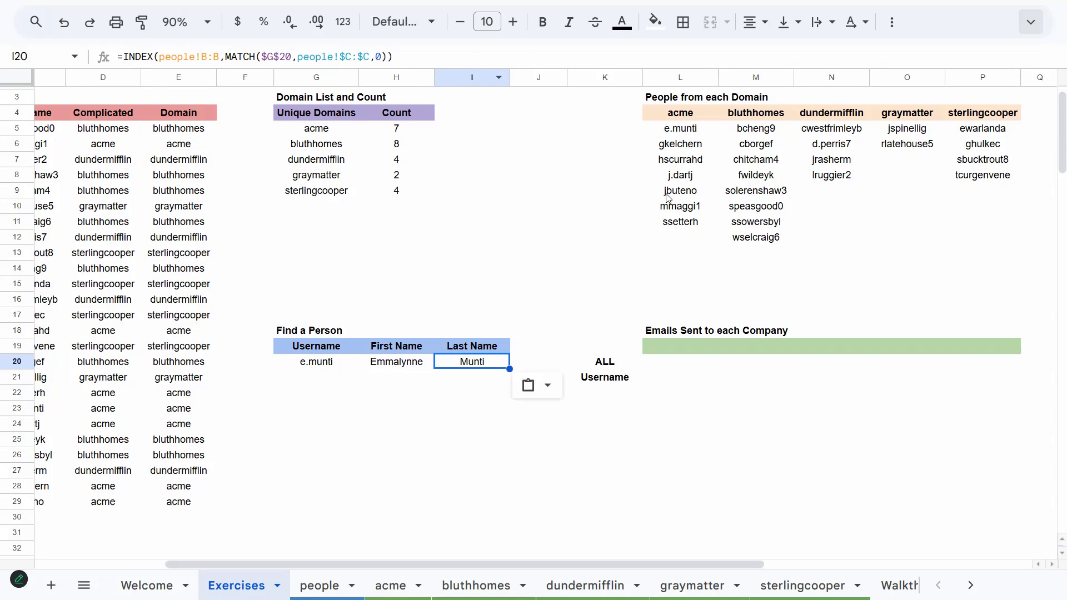
Copy another acme username from the People list into G20 to test the lookup
{"action": "left_click", "coordinate": [674, 177]}
{"action": "key", "text": "ctrl+c"}
{"action": "left_click", "coordinate": [305, 366]}
{"action": "key", "text": "ctrl+v"}
{"action": "left_click", "coordinate": [344, 396]}
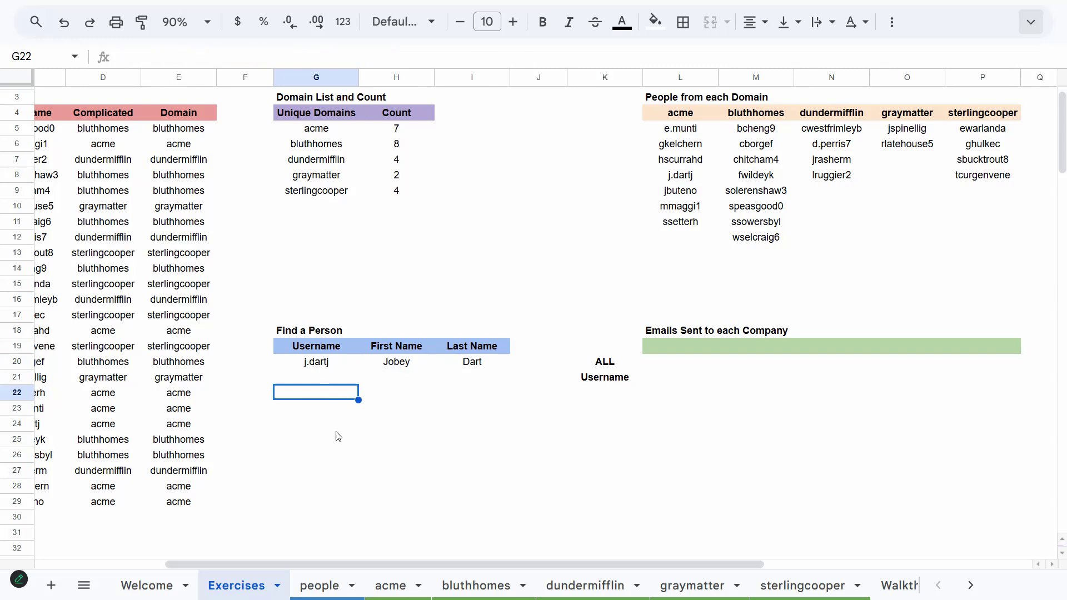
Enter =TRANSPOSE(SORT(UNIQUE(Domain))) in L19 to lay the domains across under Emails Sent to each Company
{"action": "key", "text": "Up"}
{"action": "key", "text": "Up"}
{"action": "key", "text": "Right"}
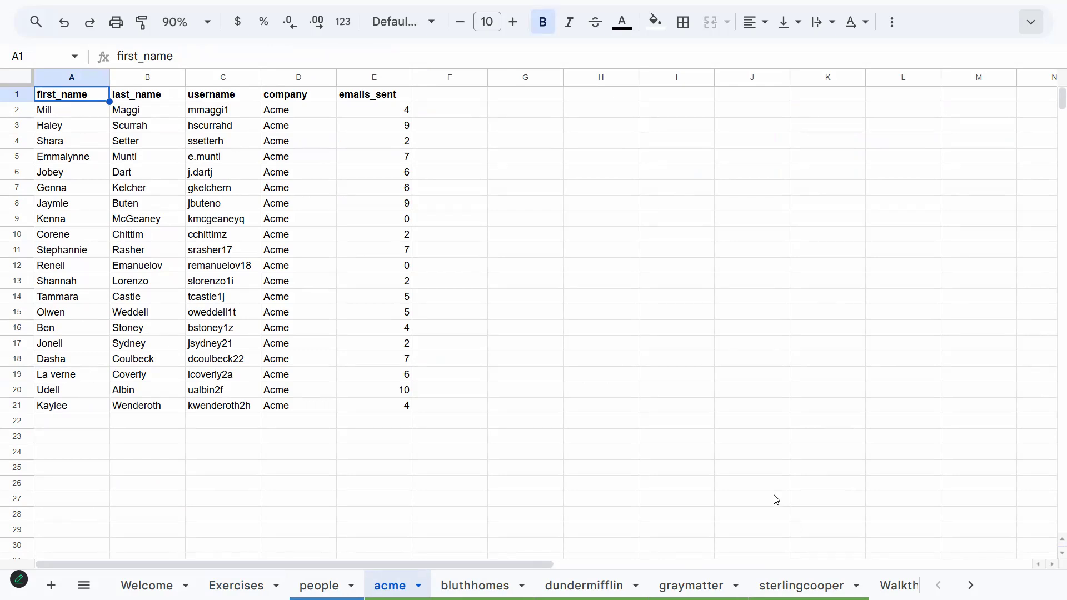
{"action": "left_click", "coordinate": [236, 585]}
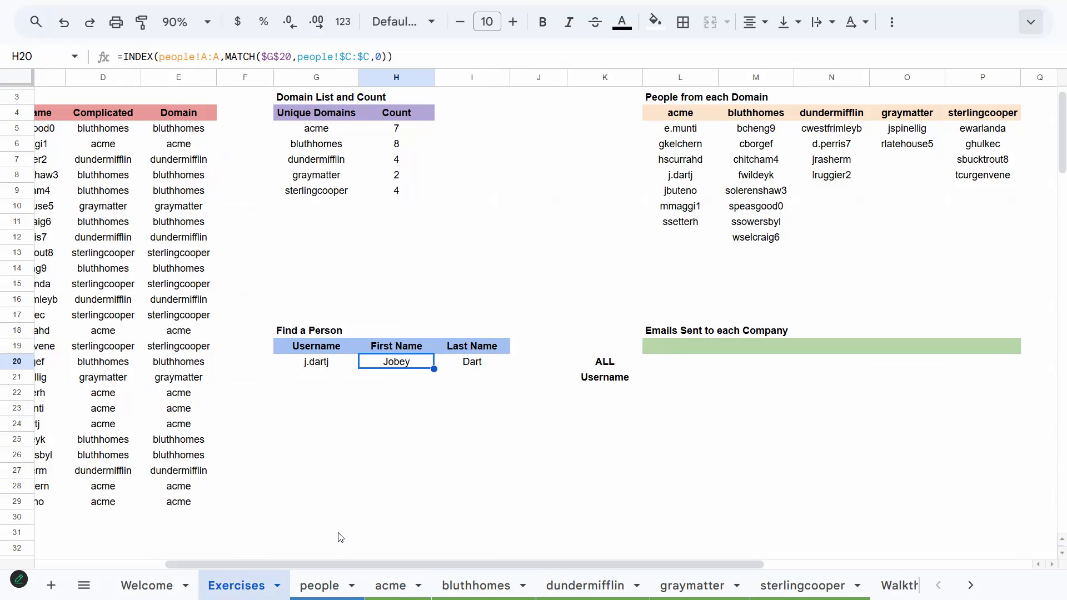
{"action": "left_click", "coordinate": [674, 354]}
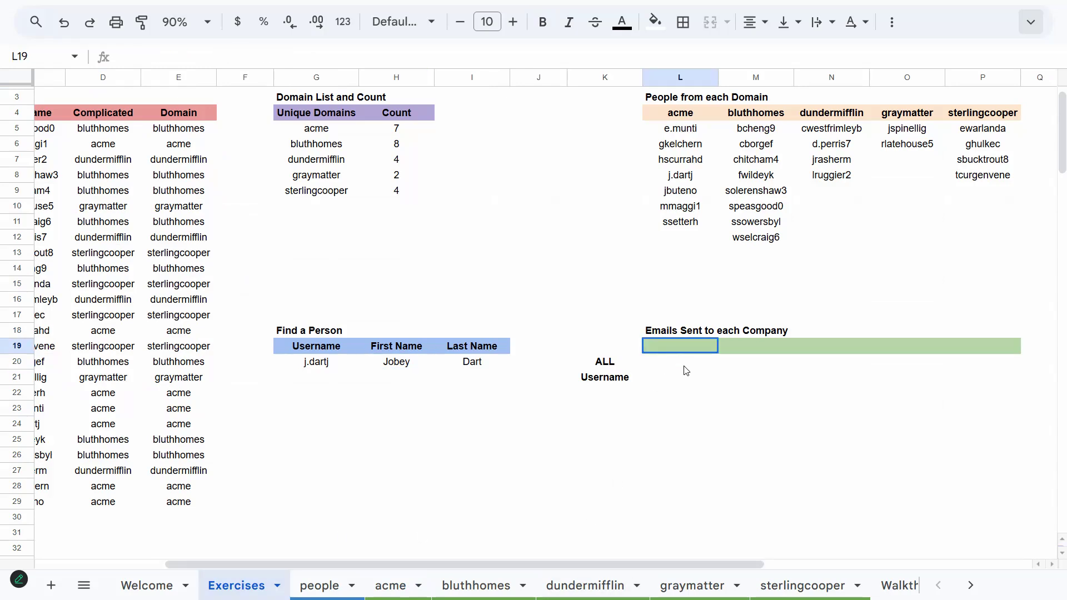
{"action": "type", "text": "="}
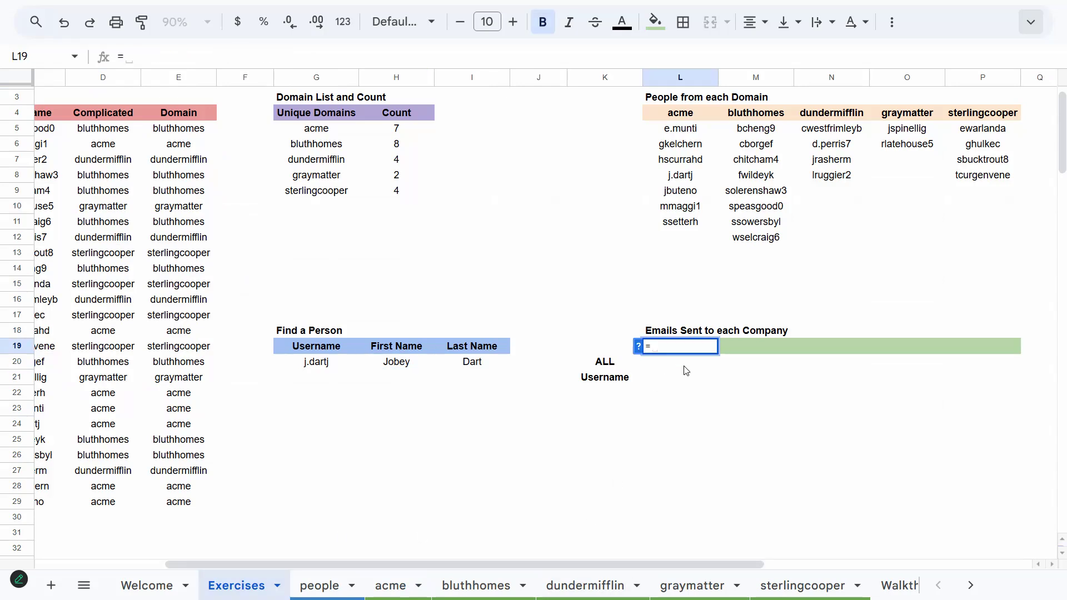
{"action": "type", "text": "TRANSPOSE(SORT(UNIQUE("}
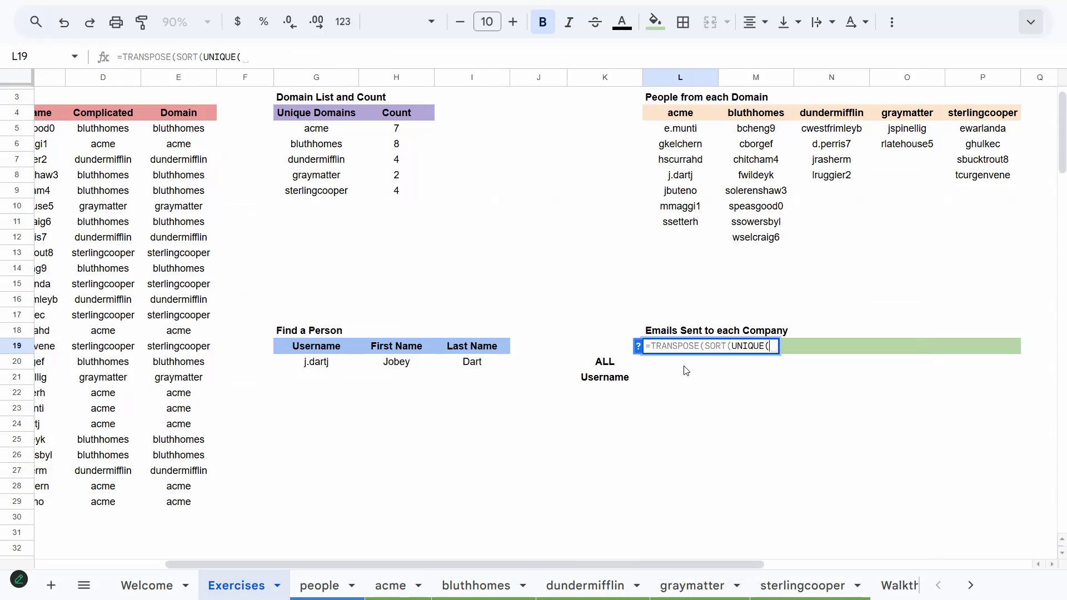
{"action": "type", "text": "Dom"}
{"action": "key", "text": "Tab"}
{"action": "key", "text": "Return"}
{"action": "key", "text": "Up"}
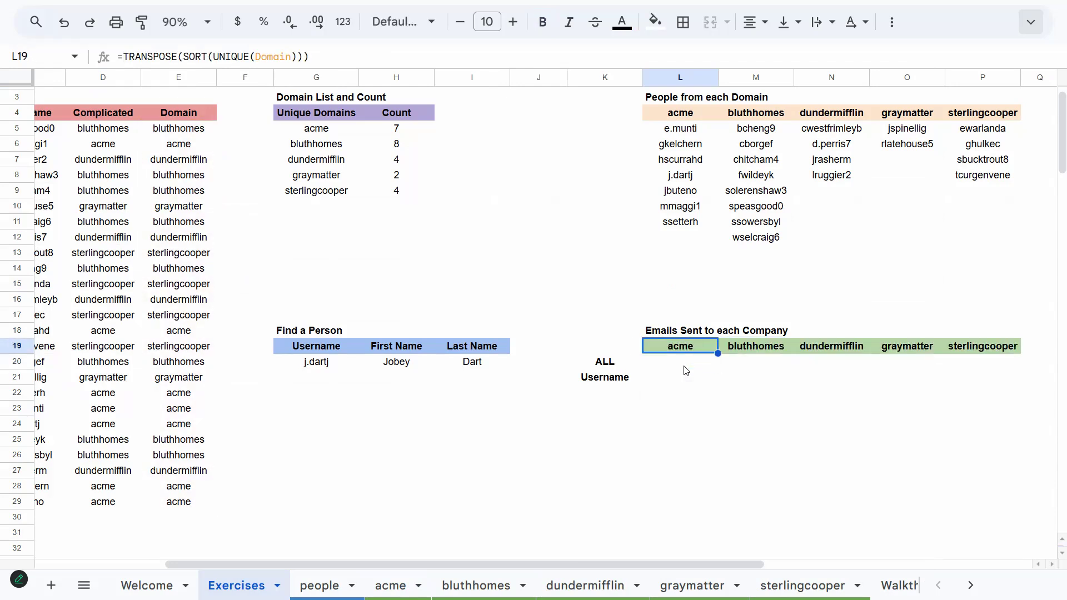
Select the domain headers L19:P19 and name the range DomainH
{"action": "key", "text": "ctrl+shift+Right"}
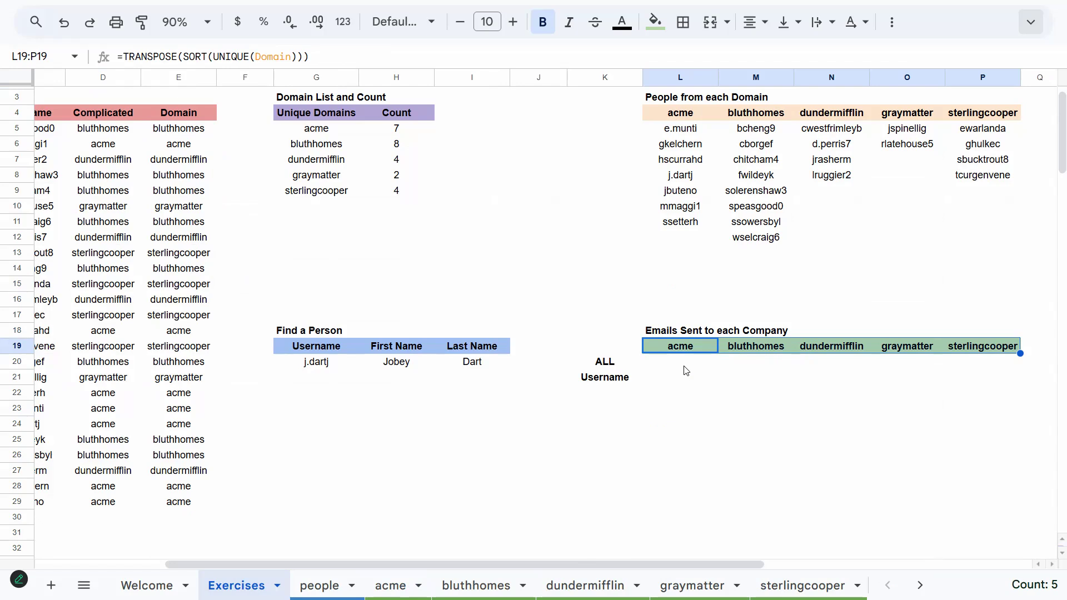
{"action": "key", "text": "ctrl+j"}
{"action": "type", "text": "D"}
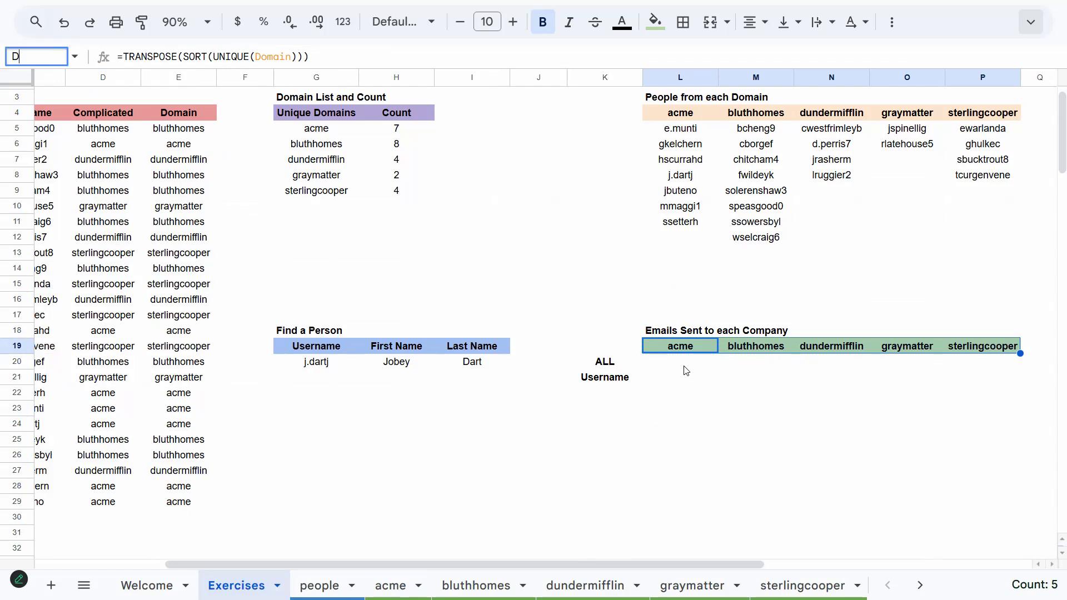
{"action": "type", "text": "omainH"}
{"action": "key", "text": "Return"}
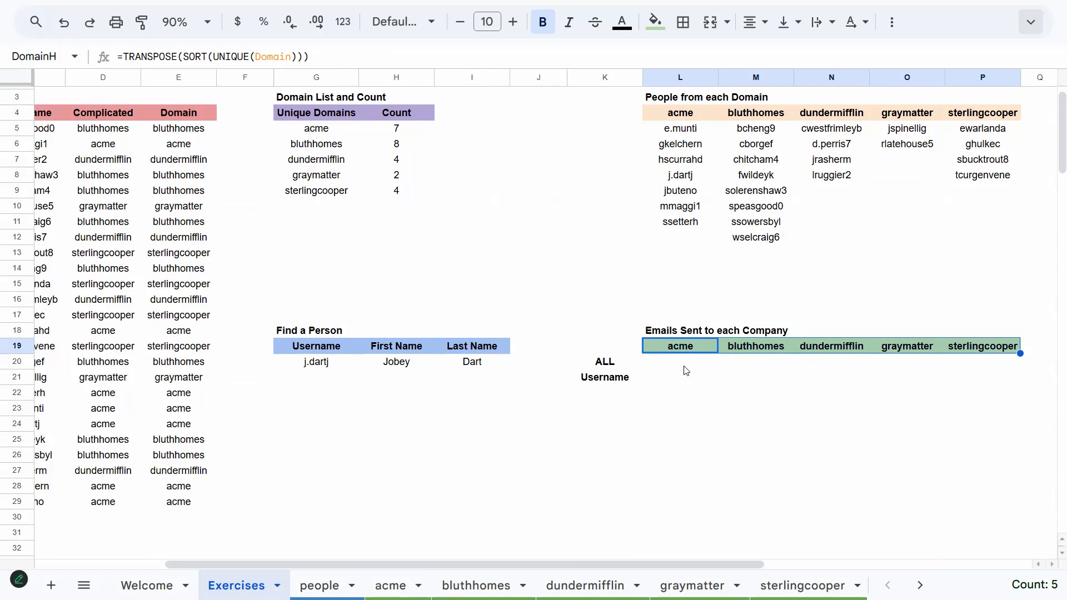
Enter =SUM(acme!E:E) in L20 to total the acme sheet's emails_sent column
{"action": "left_click", "coordinate": [685, 371]}
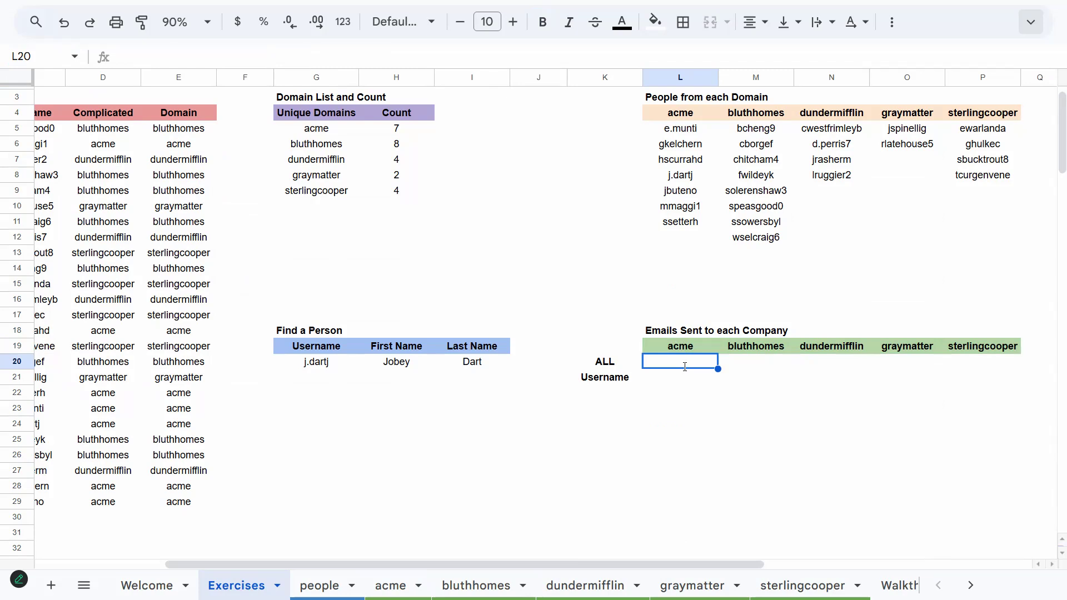
{"action": "type", "text": "="}
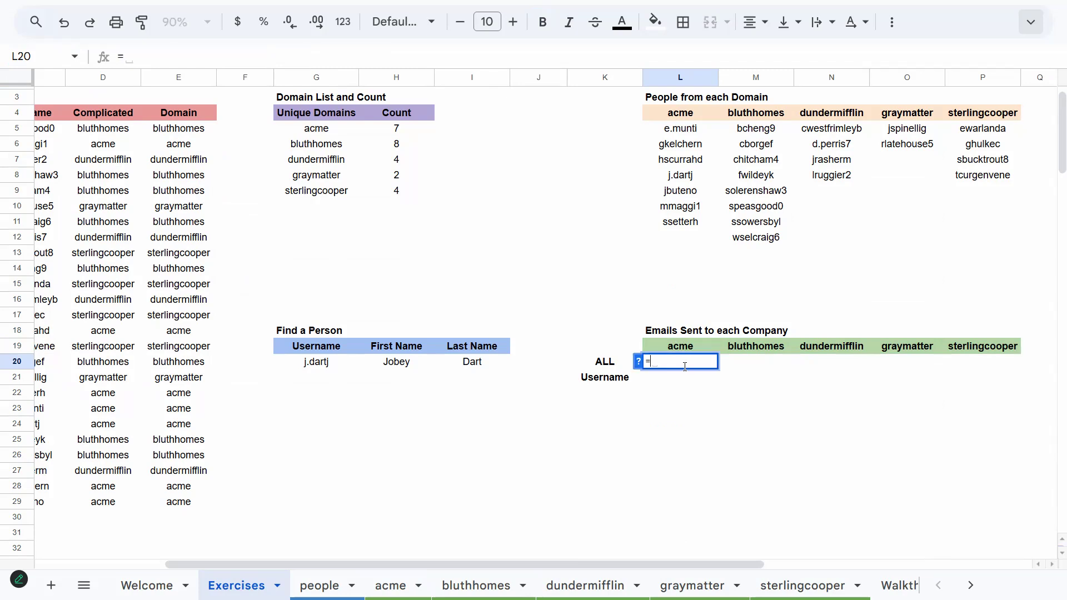
{"action": "type", "text": "Su"}
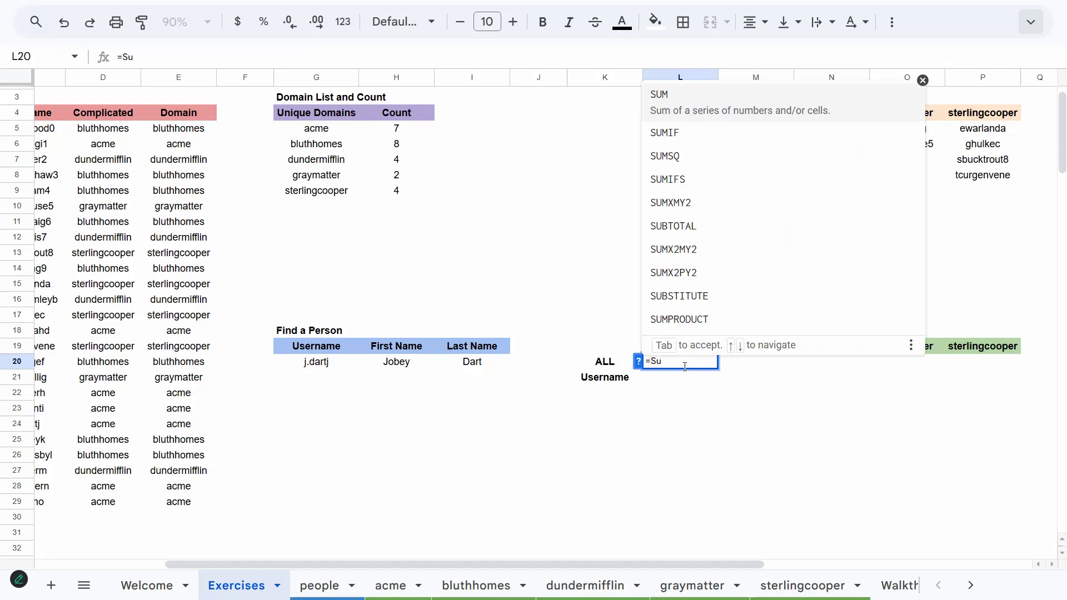
{"action": "key", "text": "Tab"}
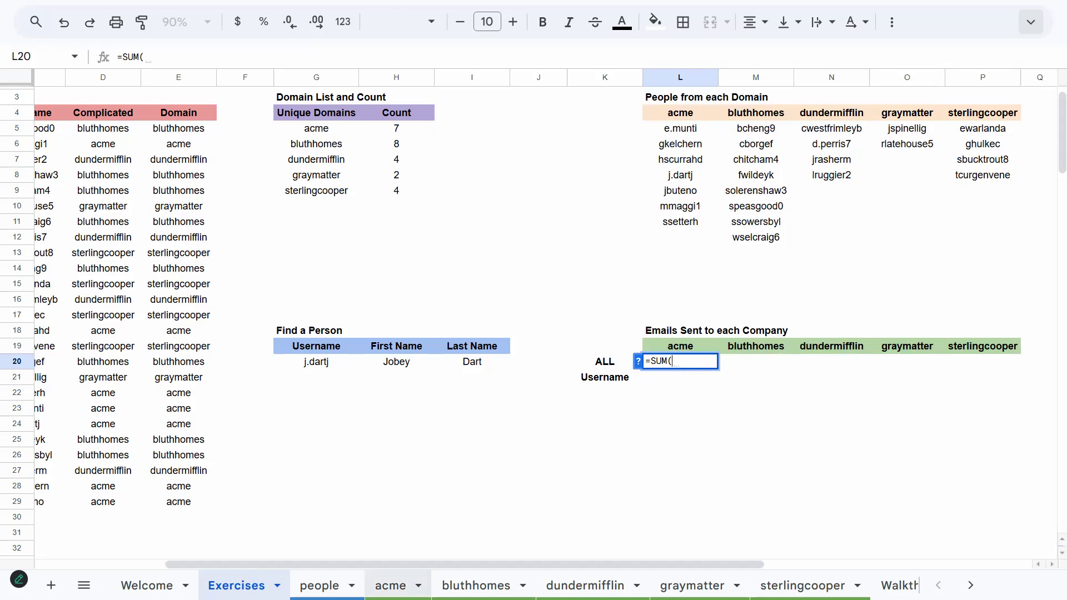
{"action": "left_click", "coordinate": [390, 585]}
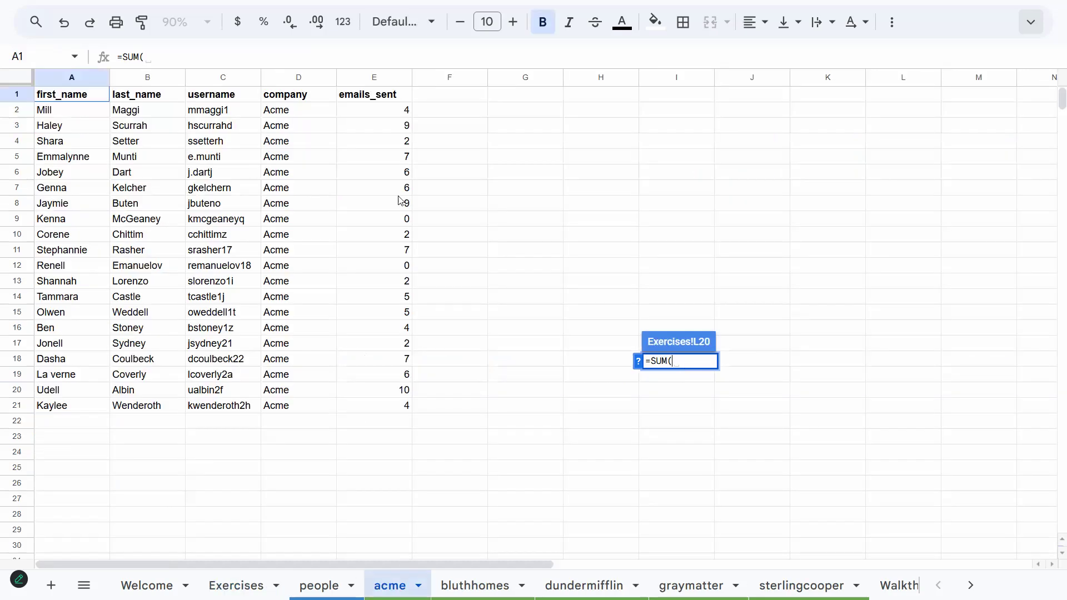
{"action": "left_click", "coordinate": [377, 81]}
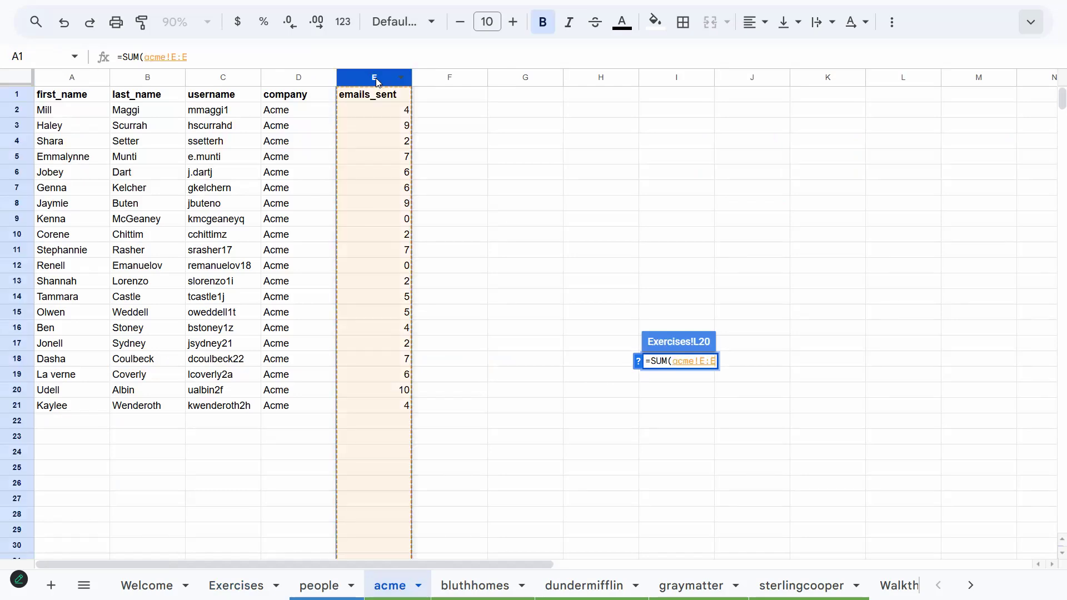
{"action": "key", "text": "Return"}
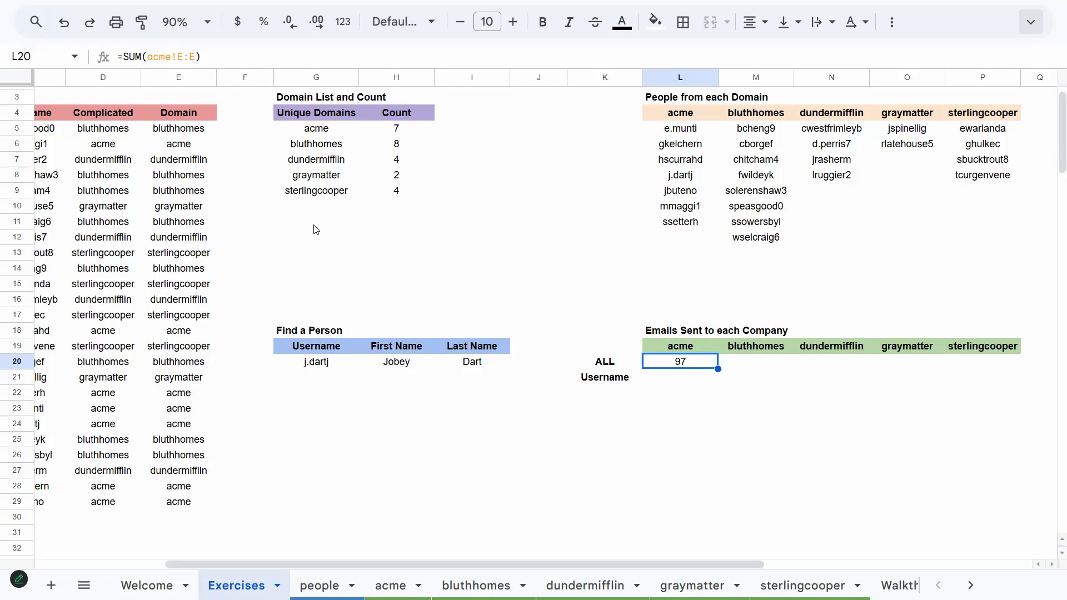
Replace the L20 formula with =SUM(INDIRECT(L19 & "!E:E")) so the company header picks the sheet
{"action": "key", "text": "Delete"}
{"action": "type", "text": "=SUM("}
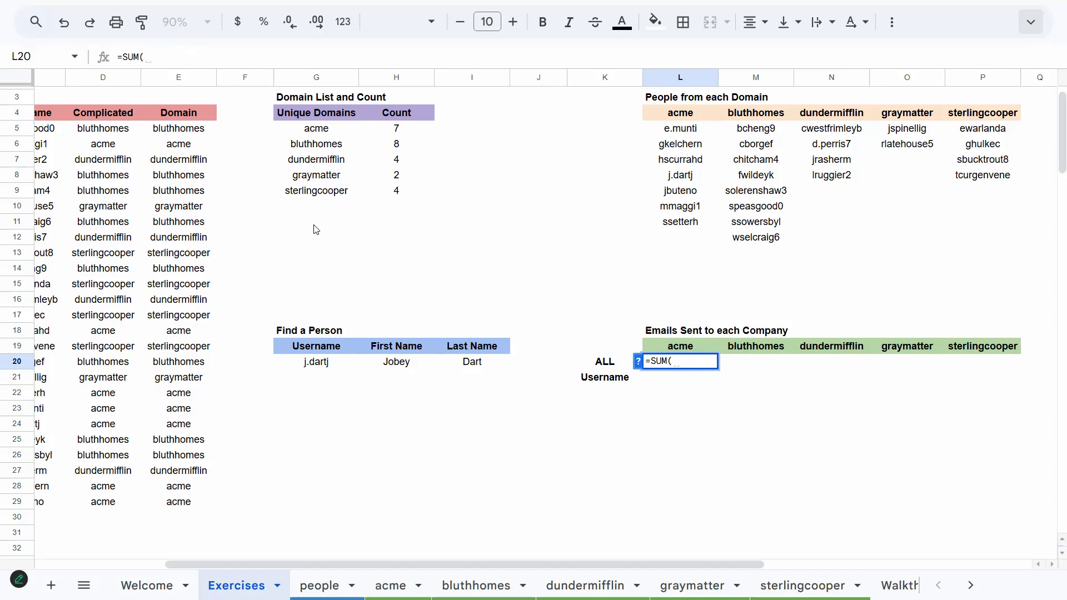
{"action": "type", "text": "INDIRECT("}
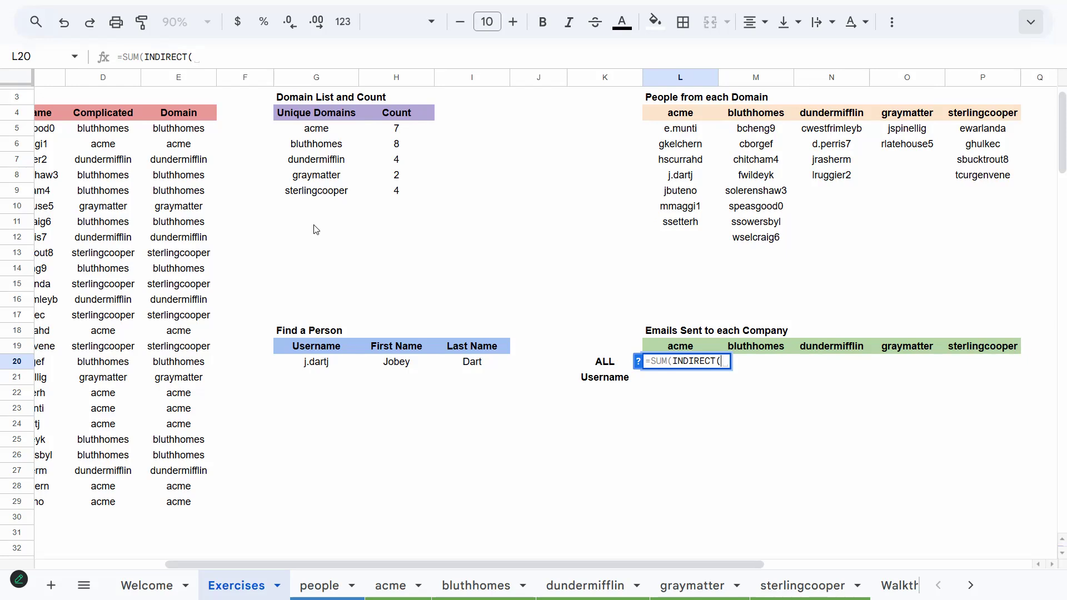
{"action": "key", "text": "Up"}
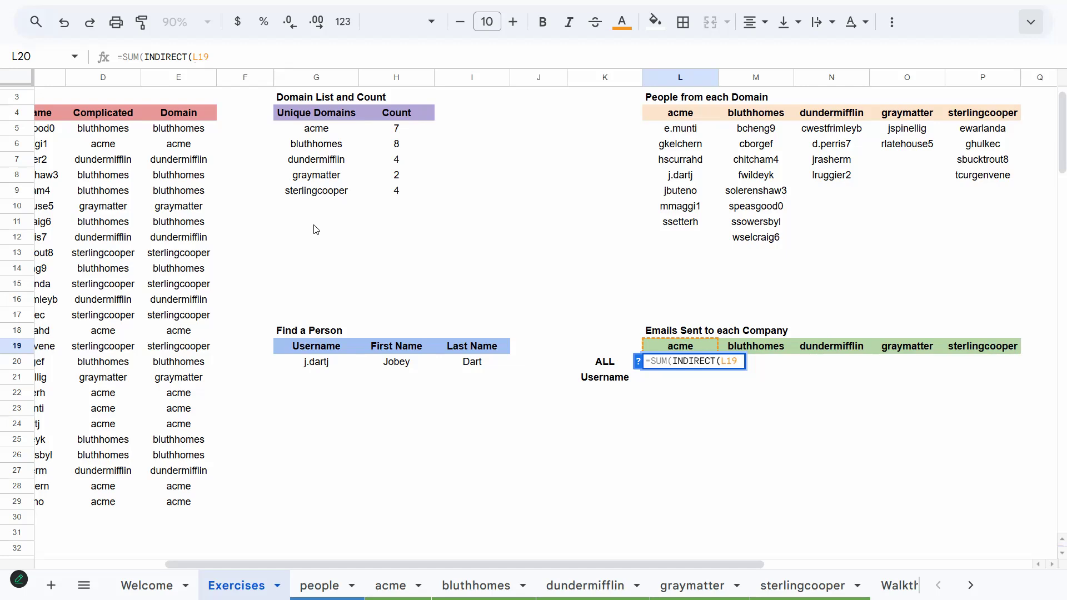
{"action": "type", "text": "&"}
{"action": "type", "text": "\"!E:E\""}
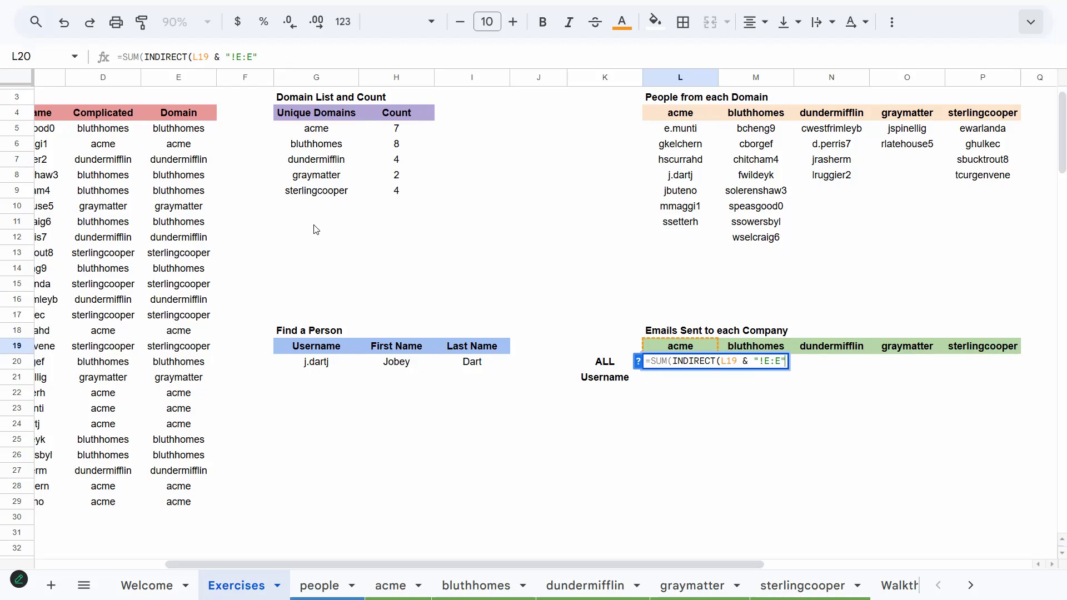
{"action": "type", "text": ")"}
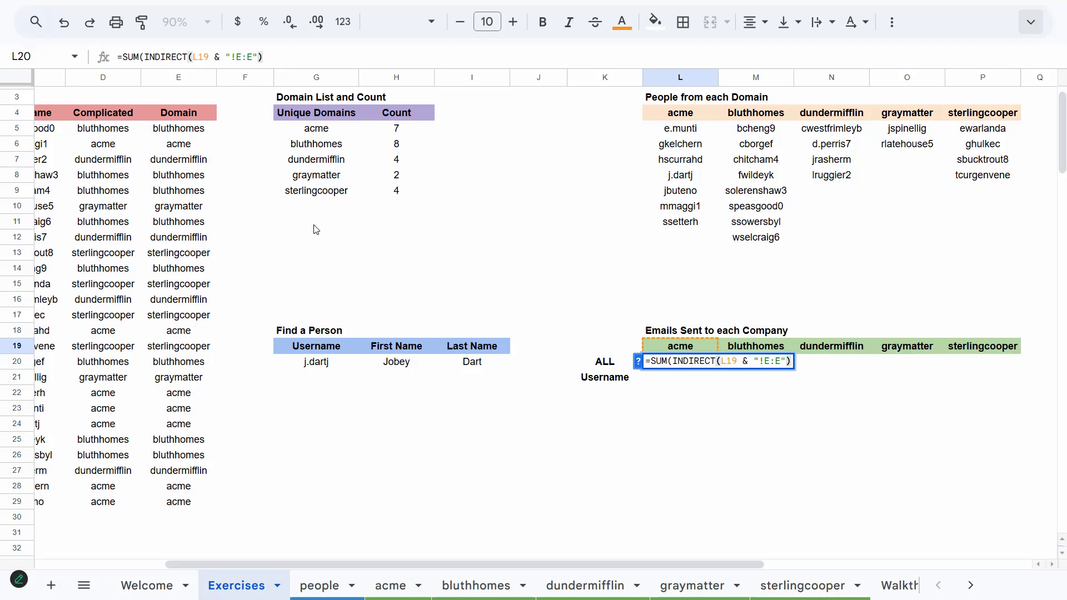
{"action": "key", "text": "Return"}
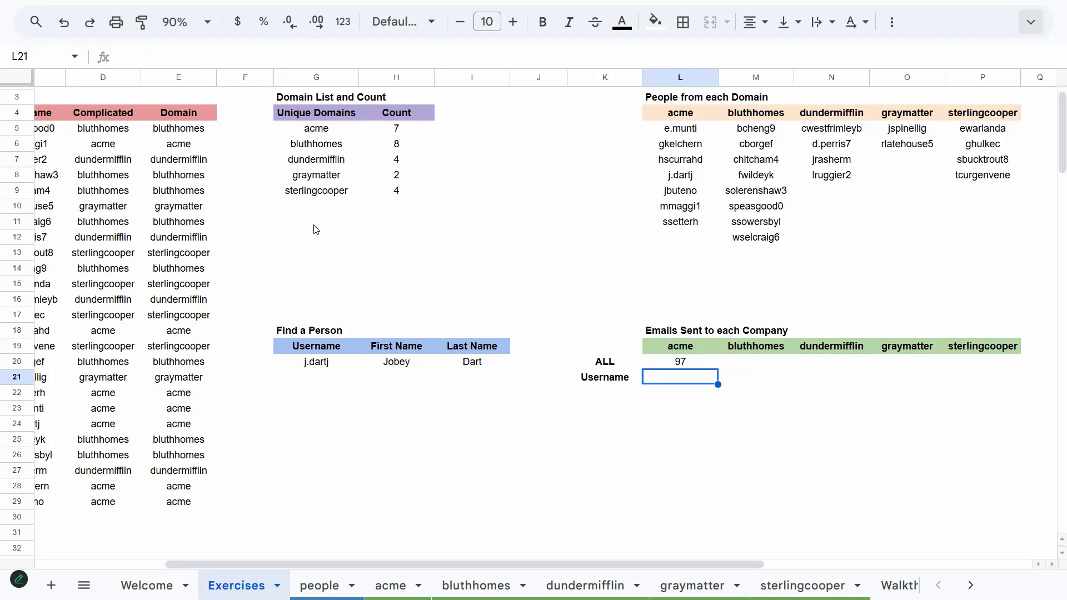
Fill the L20 formula across to P20 to total emails for every company
{"action": "key", "text": "Up"}
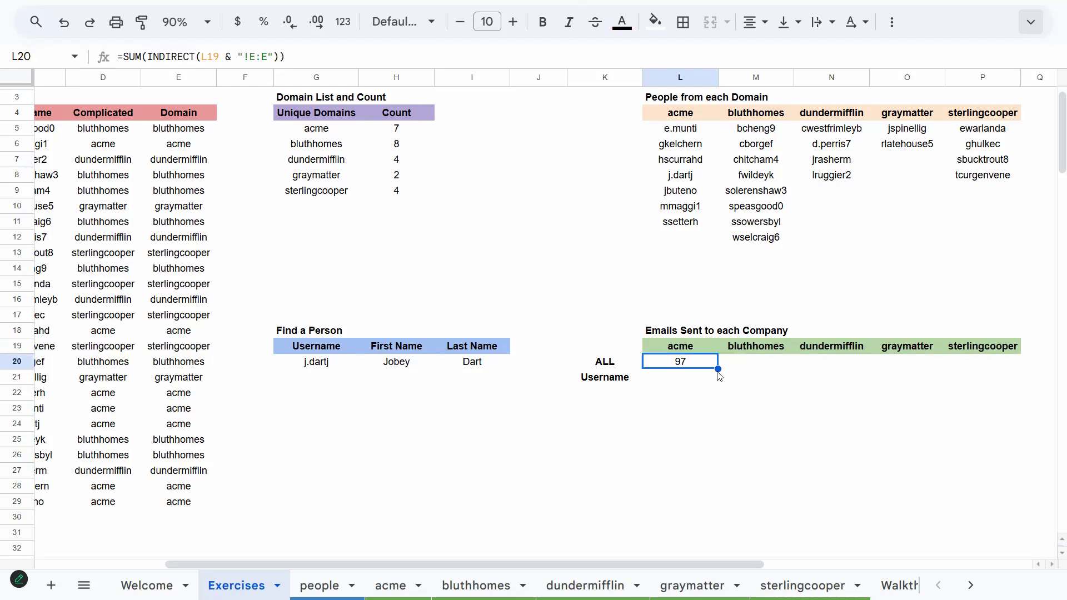
{"action": "left_click_drag", "start_coordinate": [718, 368], "coordinate": [995, 365]}
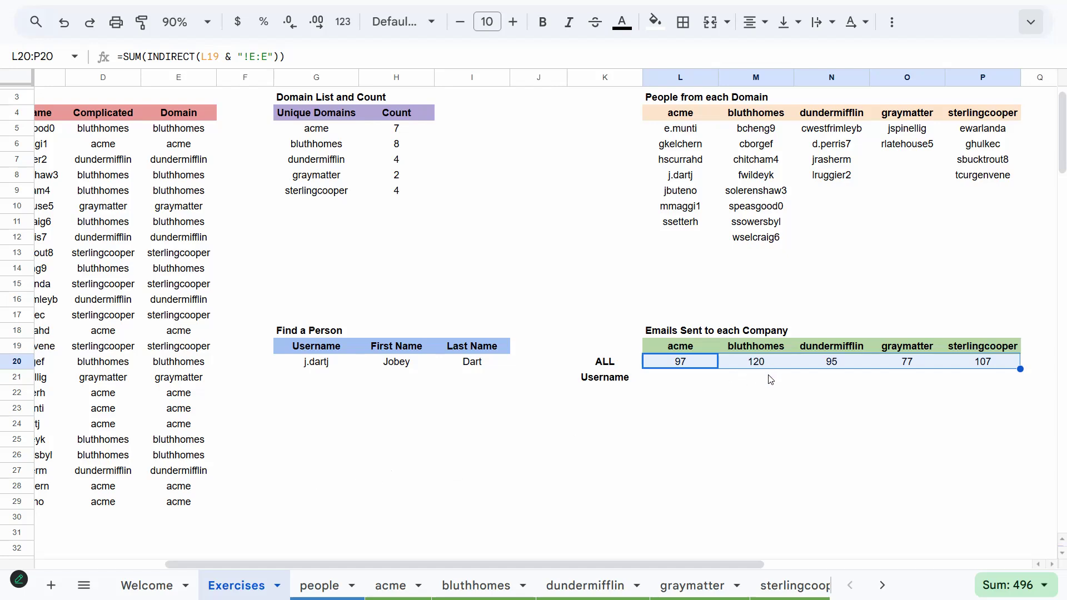
{"action": "left_click", "coordinate": [756, 366]}
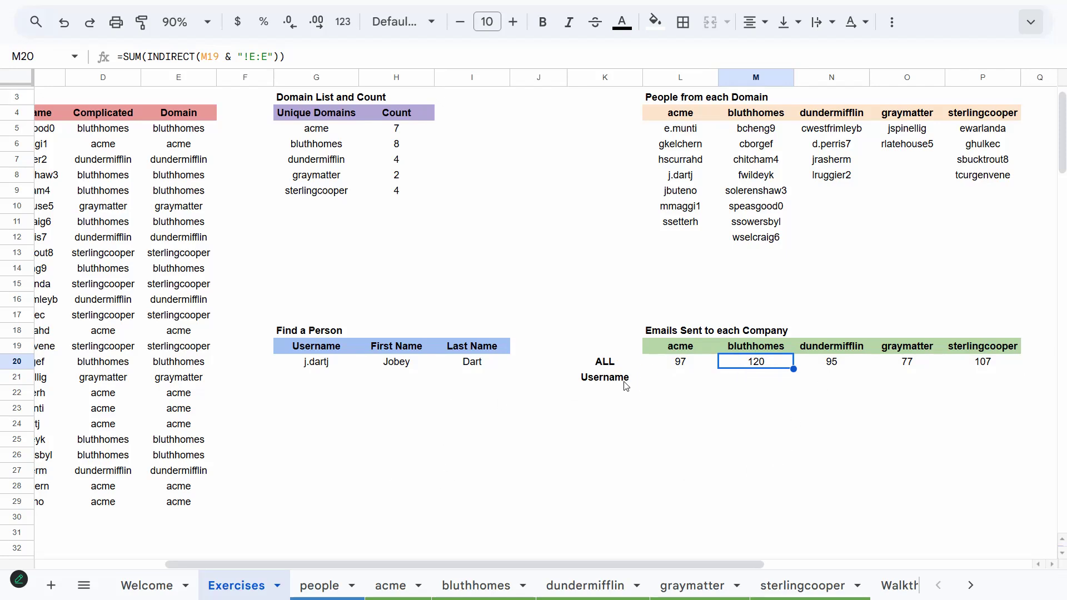
Enter =SORT(VSTACK(L5:L11,M5:M12,N5:N8,O5:O6,P5:P8)) in K22 to list all usernames under Username
{"action": "left_click", "coordinate": [600, 393]}
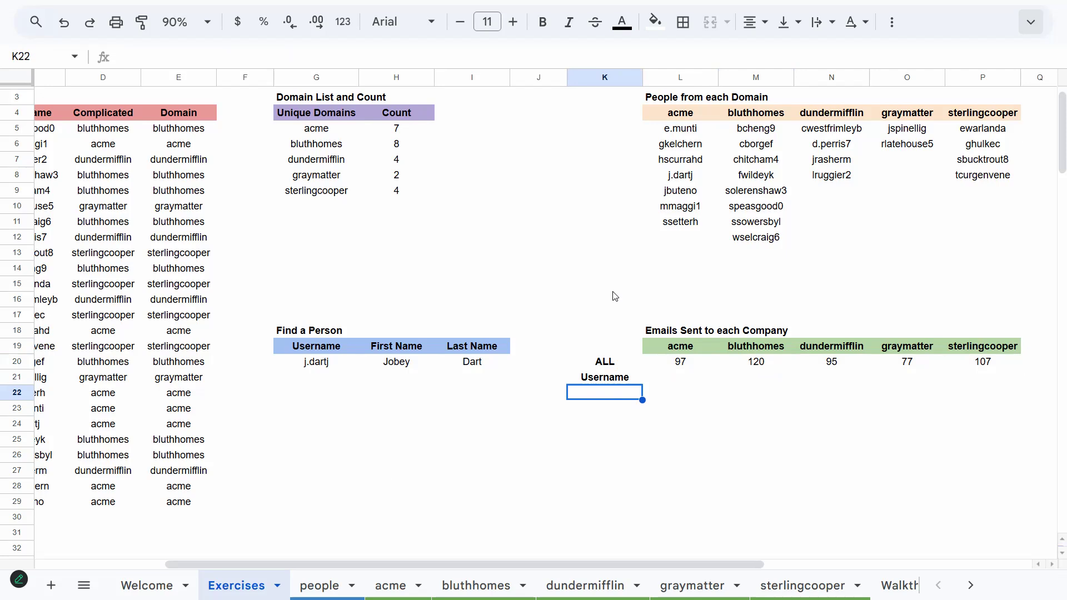
{"action": "scroll", "coordinate": [631, 255], "scroll_direction": "right", "scroll_amount": 2}
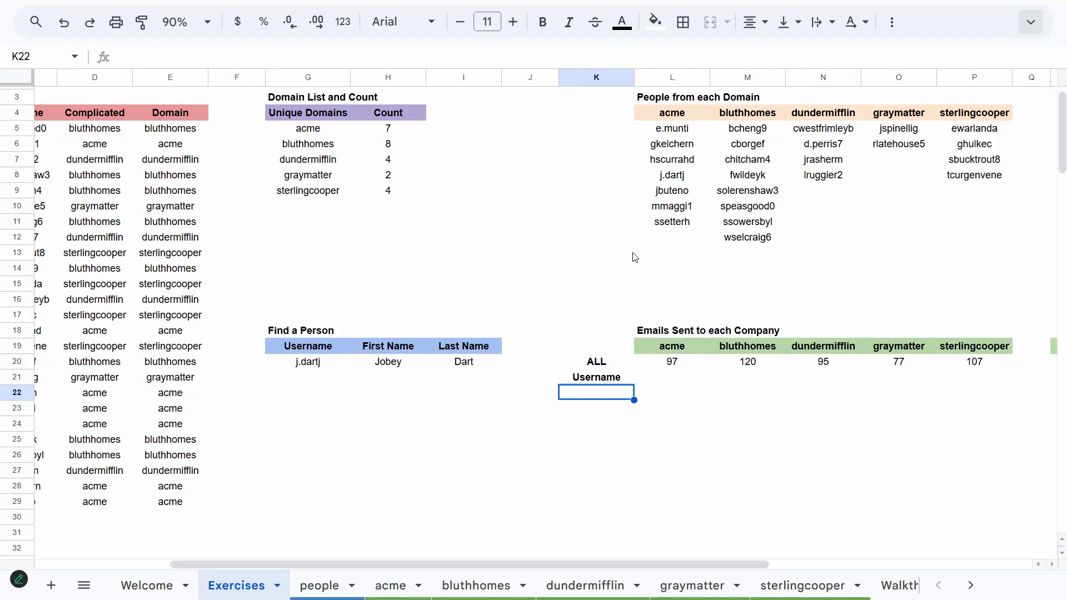
{"action": "scroll", "coordinate": [615, 254], "scroll_direction": "left", "scroll_amount": 3}
{"action": "scroll", "coordinate": [616, 254], "scroll_direction": "left", "scroll_amount": 1}
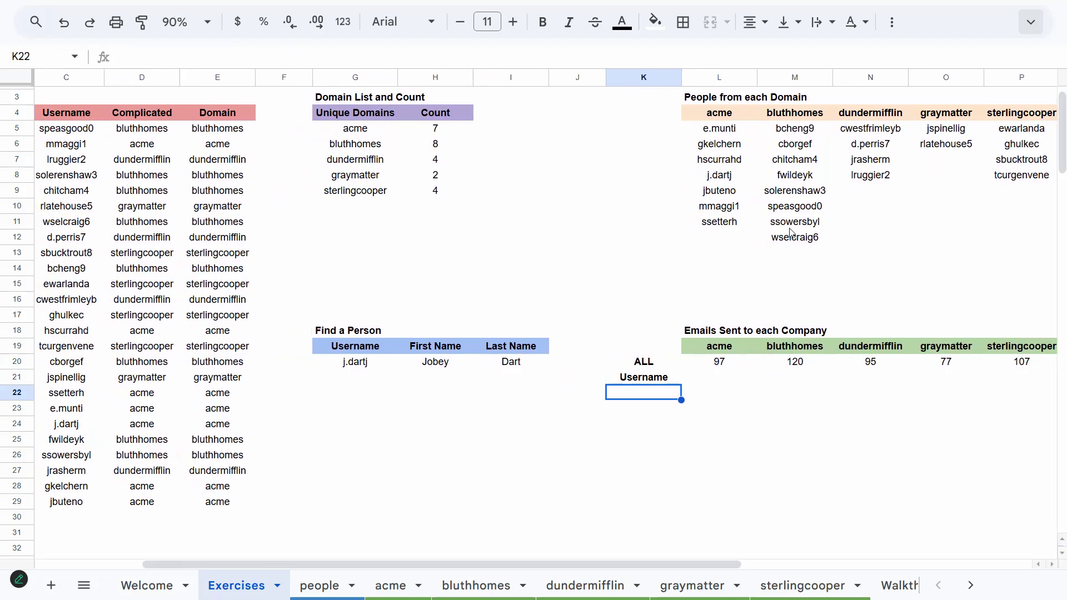
{"action": "left_click_drag", "start_coordinate": [685, 566], "coordinate": [696, 564]}
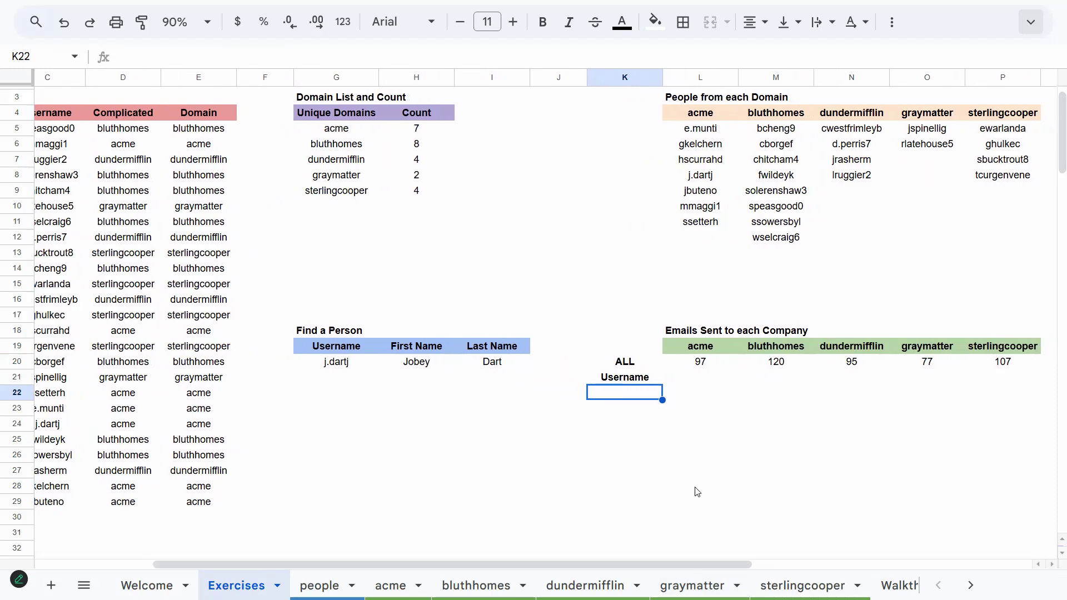
{"action": "type", "text": "="}
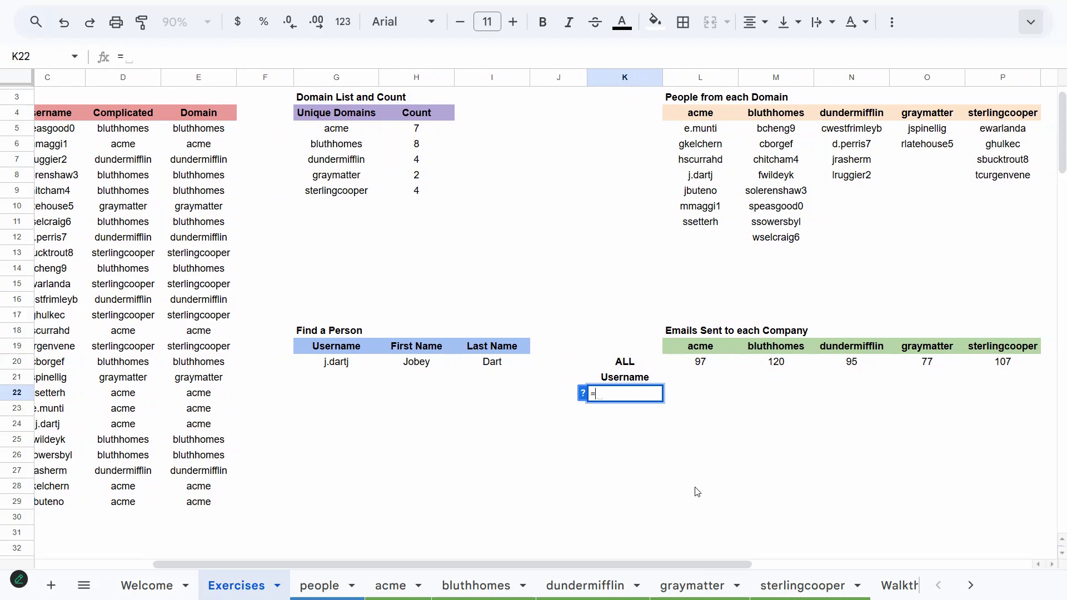
{"action": "type", "text": "SORT(VSTAC"}
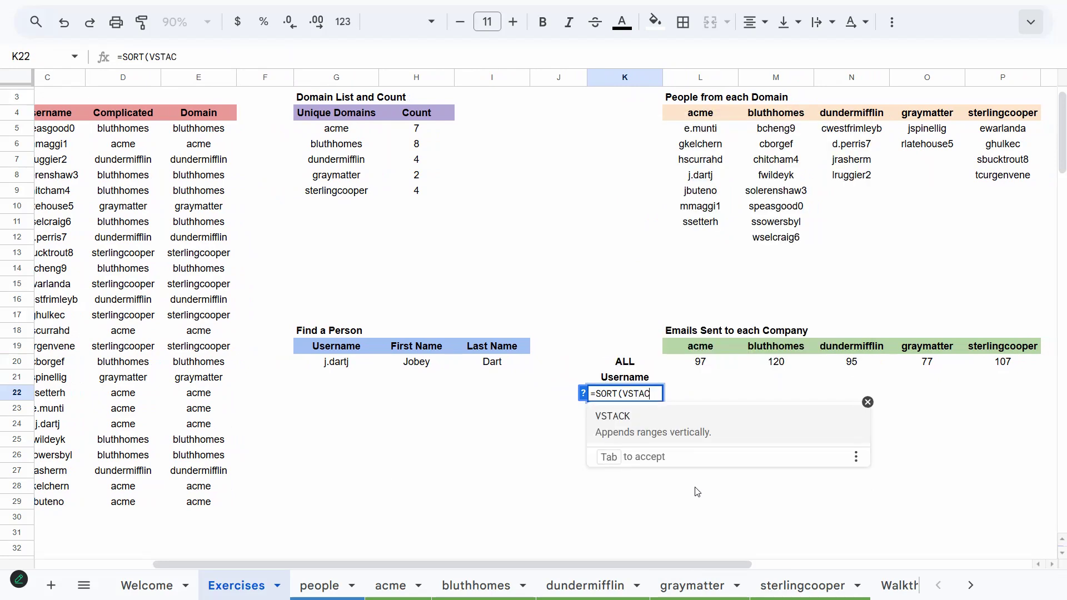
{"action": "type", "text": "K("}
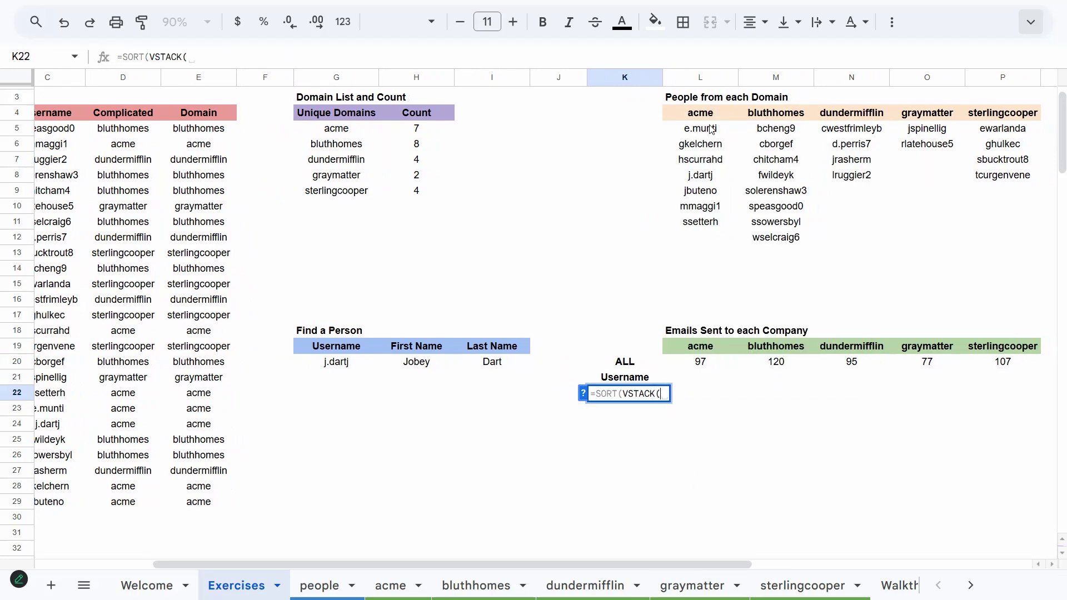
{"action": "left_click_drag", "start_coordinate": [700, 129], "coordinate": [700, 221]}
{"action": "type", "text": ","}
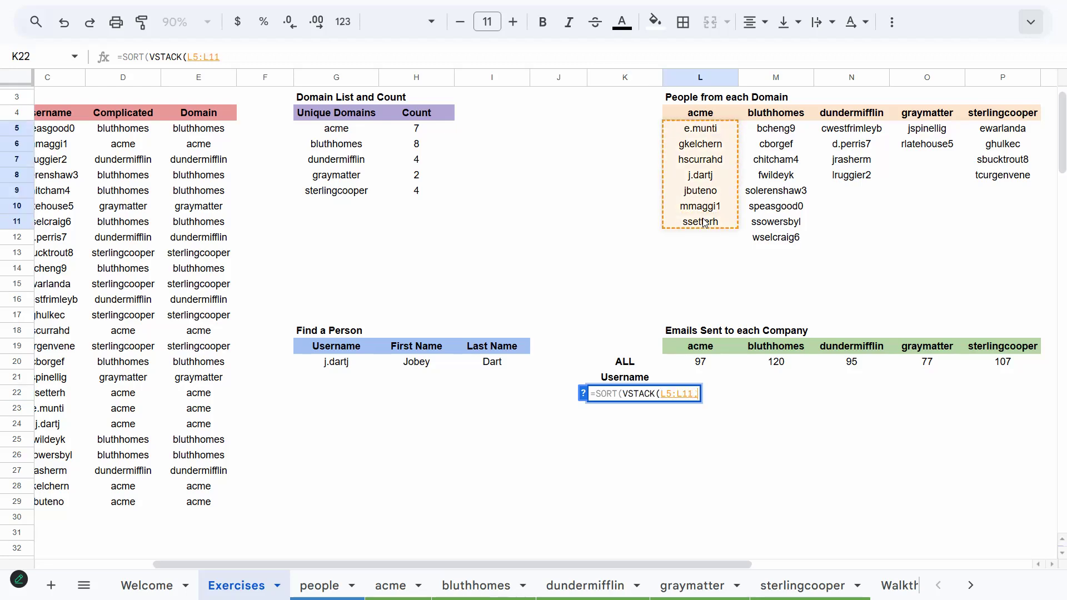
{"action": "left_click", "coordinate": [777, 129]}
{"action": "left_click_drag", "start_coordinate": [778, 133], "coordinate": [781, 236]}
{"action": "type", "text": ","}
{"action": "left_click_drag", "start_coordinate": [846, 136], "coordinate": [844, 177]}
{"action": "type", "text": ","}
{"action": "left_click_drag", "start_coordinate": [916, 129], "coordinate": [916, 149]}
{"action": "type", "text": ","}
{"action": "left_click_drag", "start_coordinate": [1003, 130], "coordinate": [995, 174]}
{"action": "key", "text": "Return"}
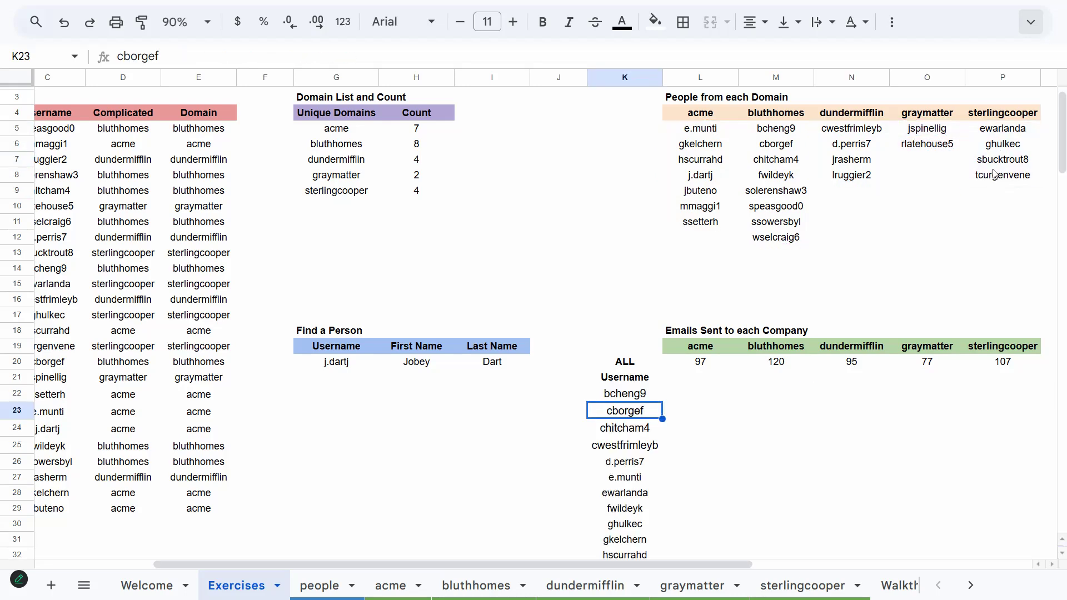
{"action": "key", "text": "Up"}
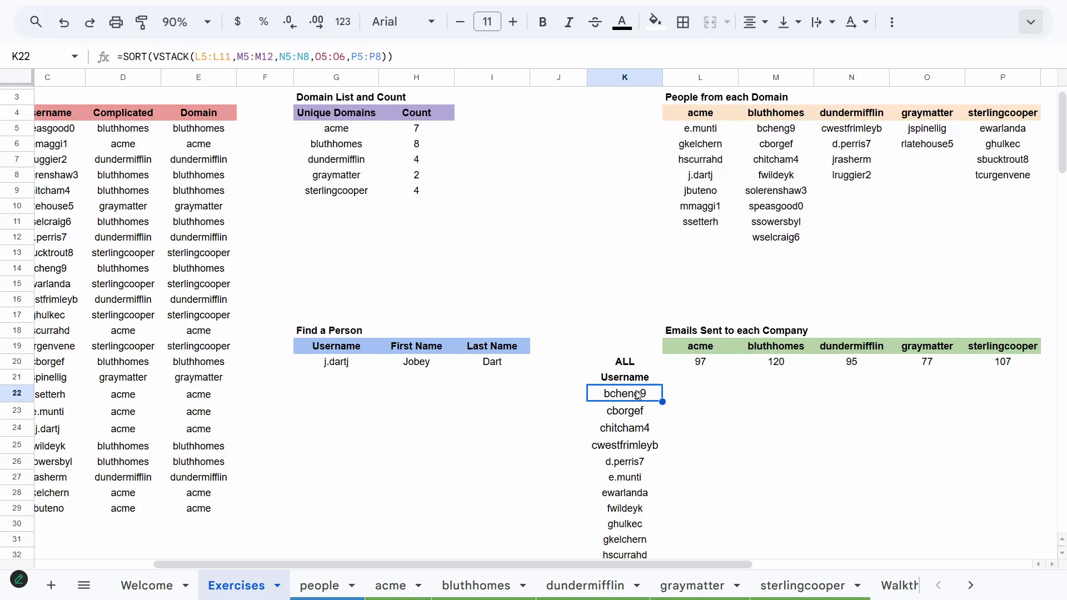
Enter =SUMIFS(INDIRECT(DomainH & "!E:E"),INDIRECT(DomainH & "!C:C"),$K22) in L22 to total each username's emails for the company
{"action": "left_click", "coordinate": [707, 397]}
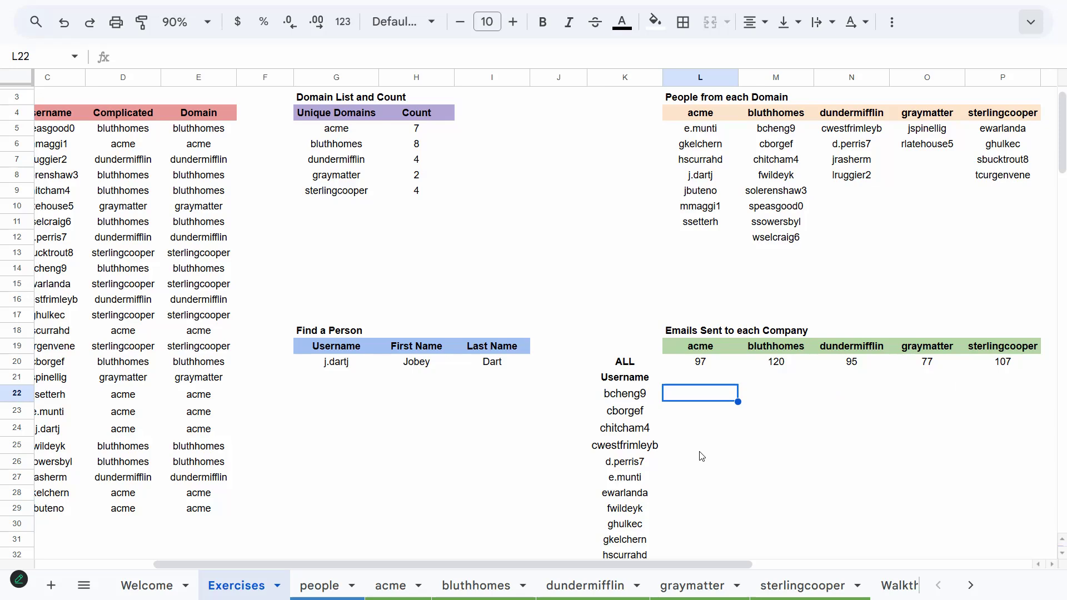
{"action": "type", "text": "="}
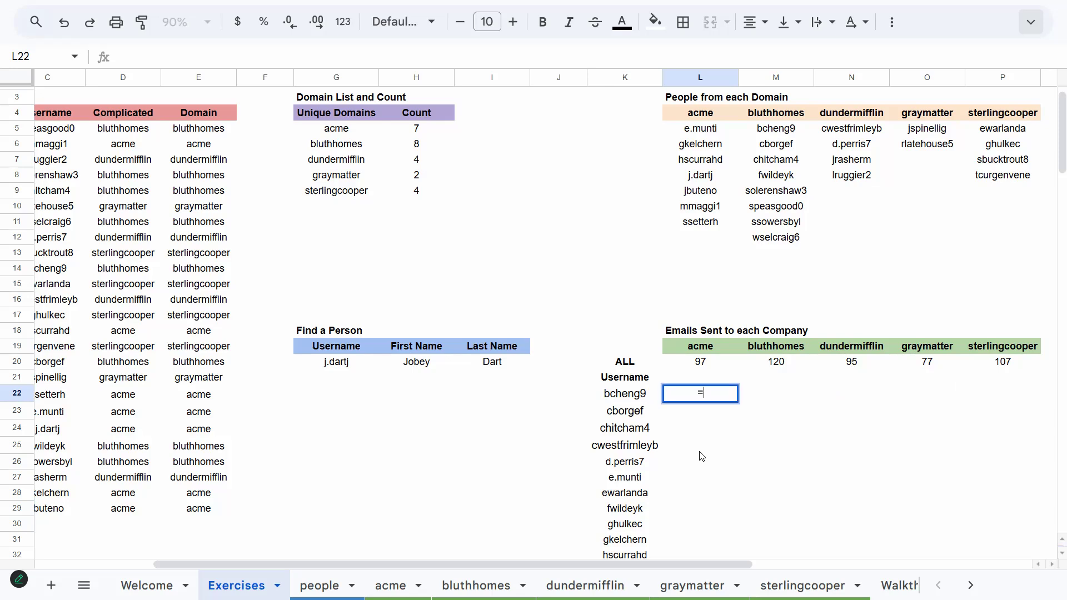
{"action": "type", "text": "SUMIFS"}
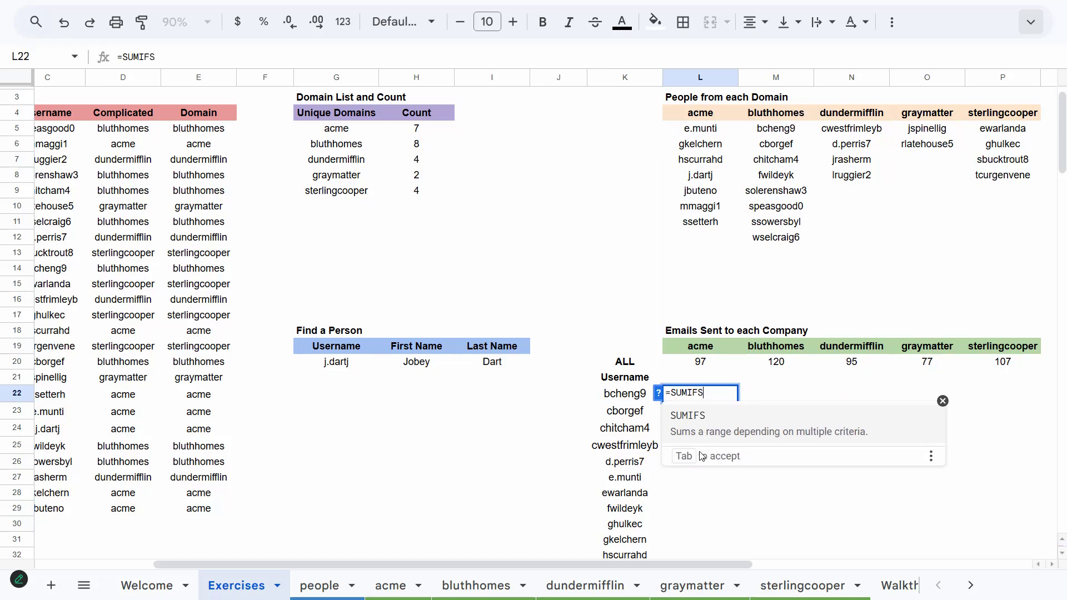
{"action": "type", "text": "("}
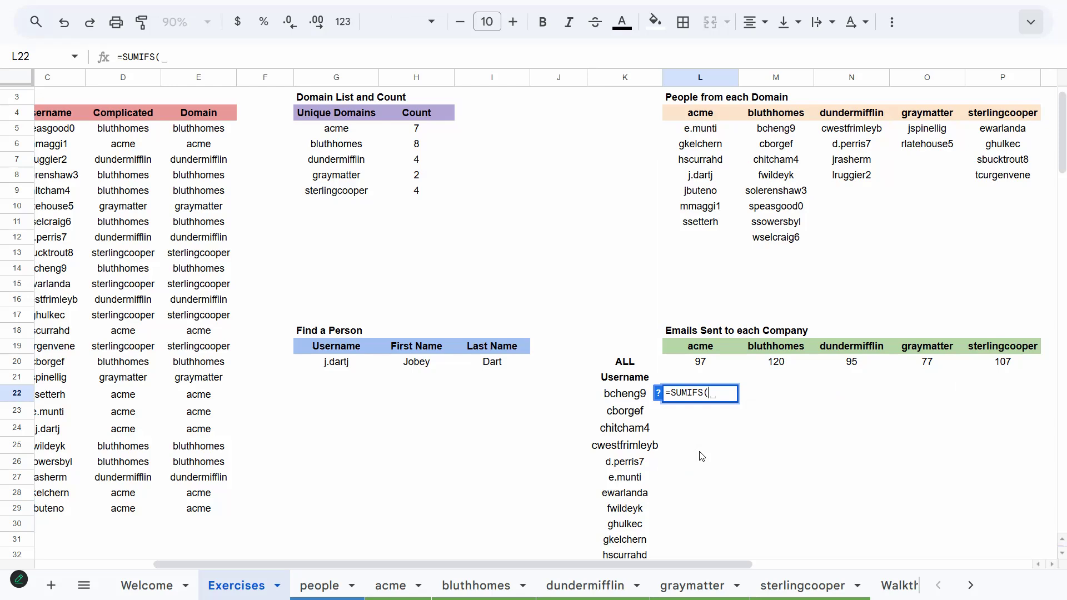
{"action": "type", "text": "INDir"}
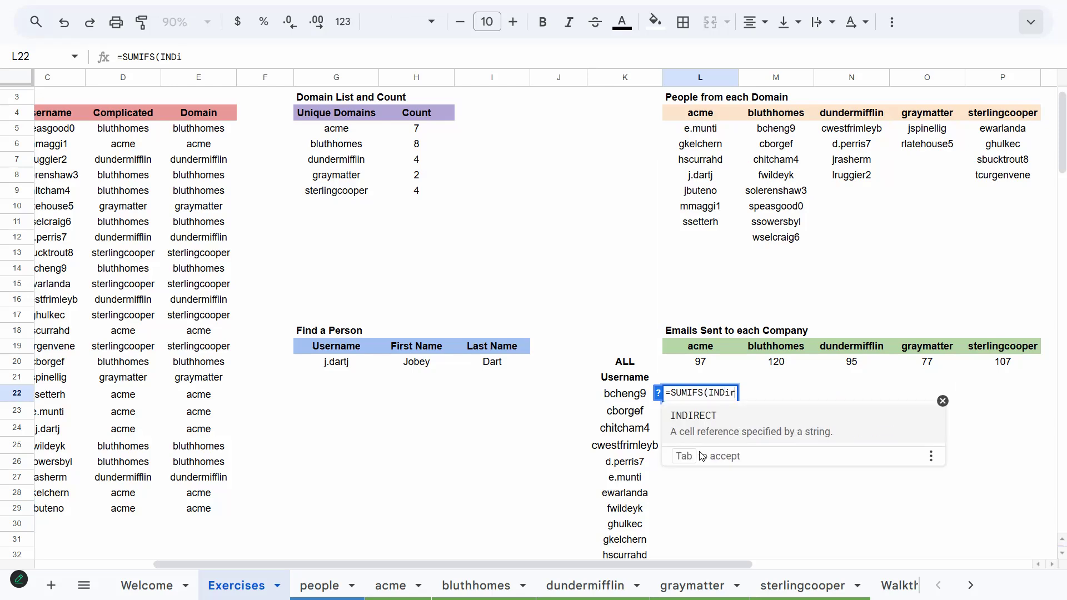
{"action": "key", "text": "Tab"}
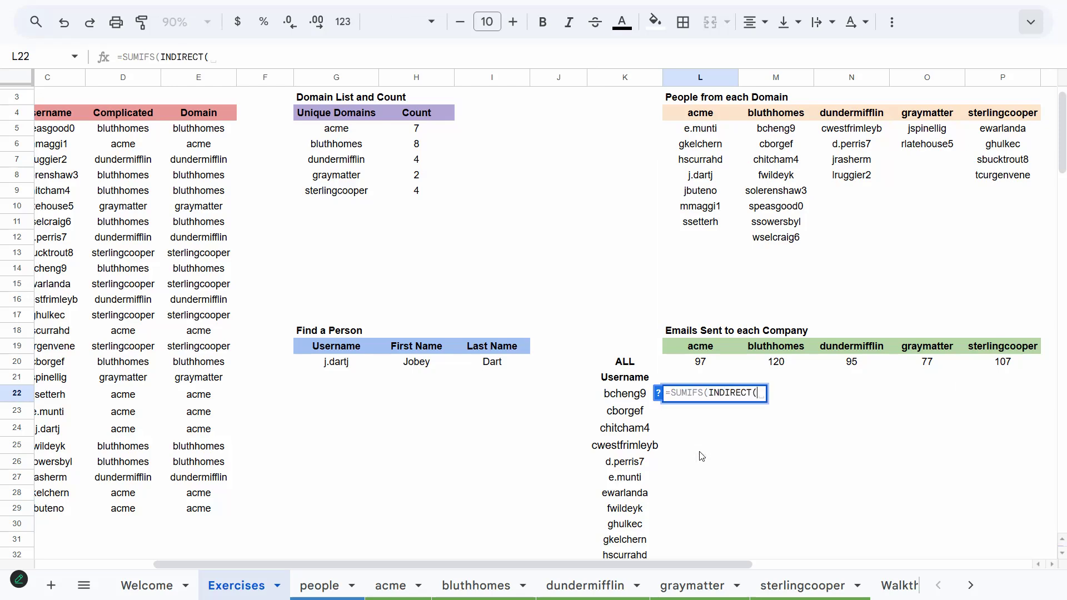
{"action": "type", "text": "DomainH"}
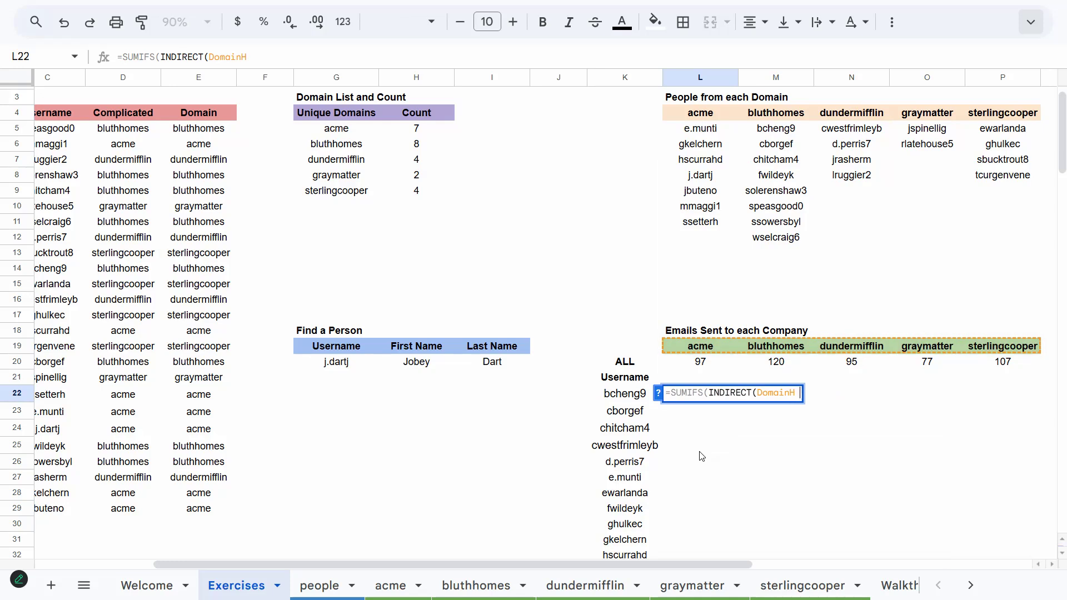
{"action": "type", "text": " & \"!E:E\")"}
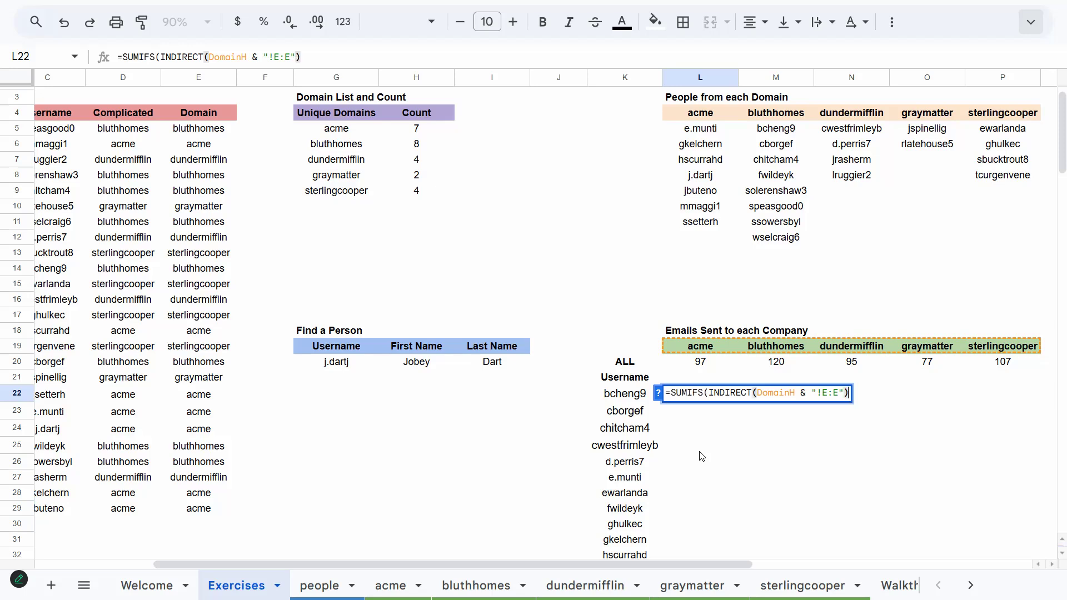
{"action": "type", "text": ","}
{"action": "type", "text": "Indi"}
{"action": "key", "text": "Tab"}
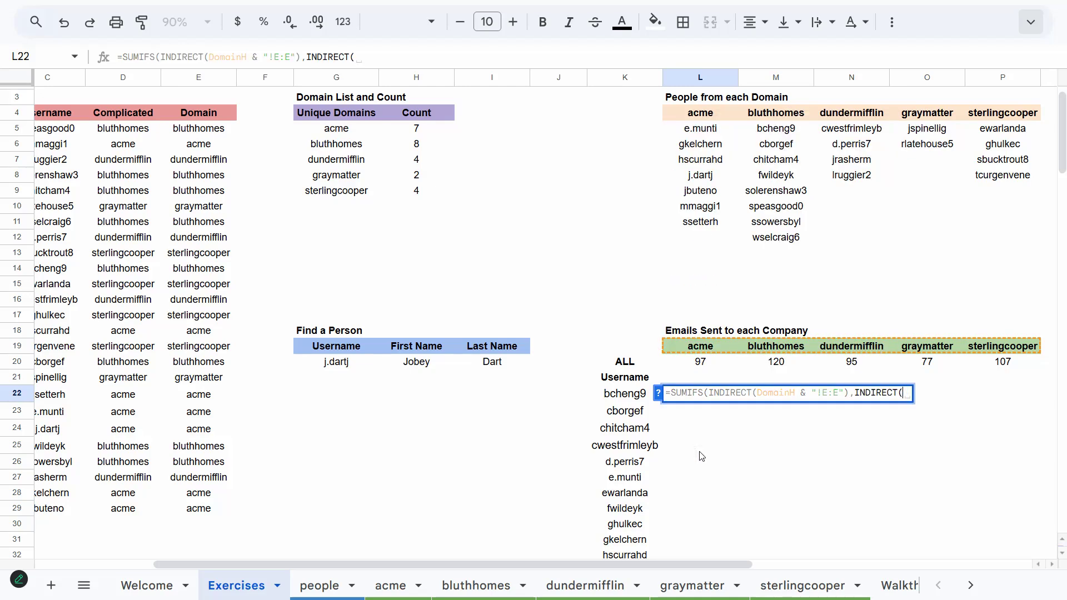
{"action": "type", "text": "DomainH"}
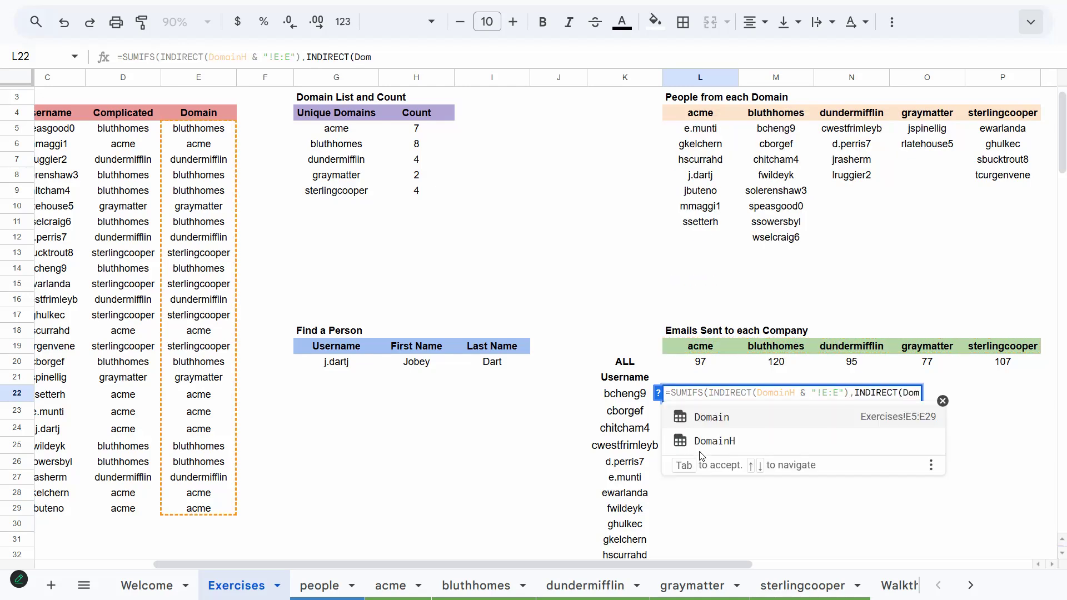
{"action": "key", "text": "Tab"}
{"action": "type", "text": "& "}
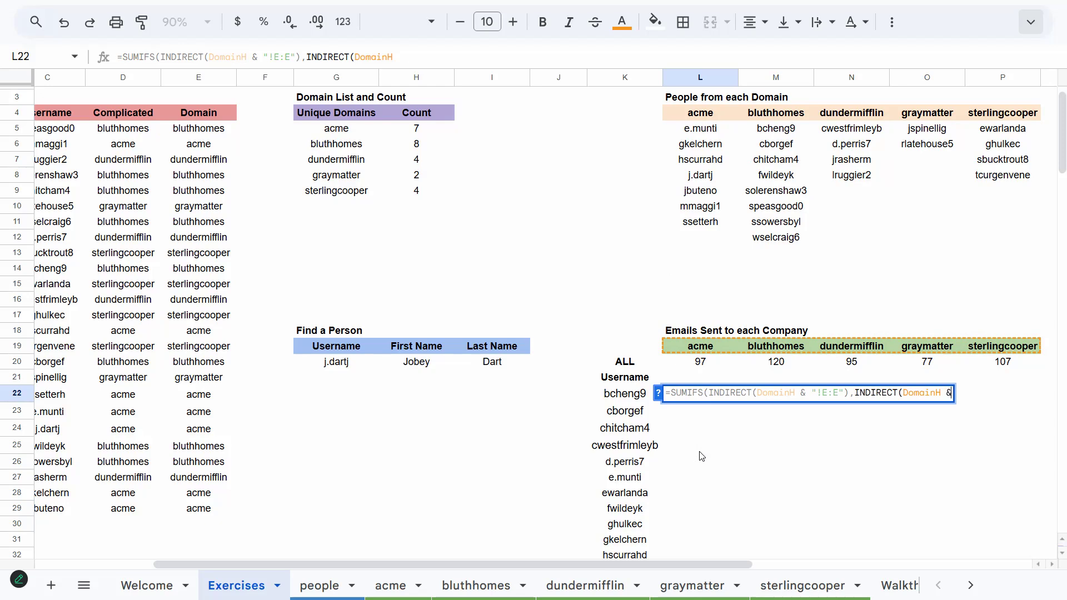
{"action": "type", "text": "\"!C:C\""}
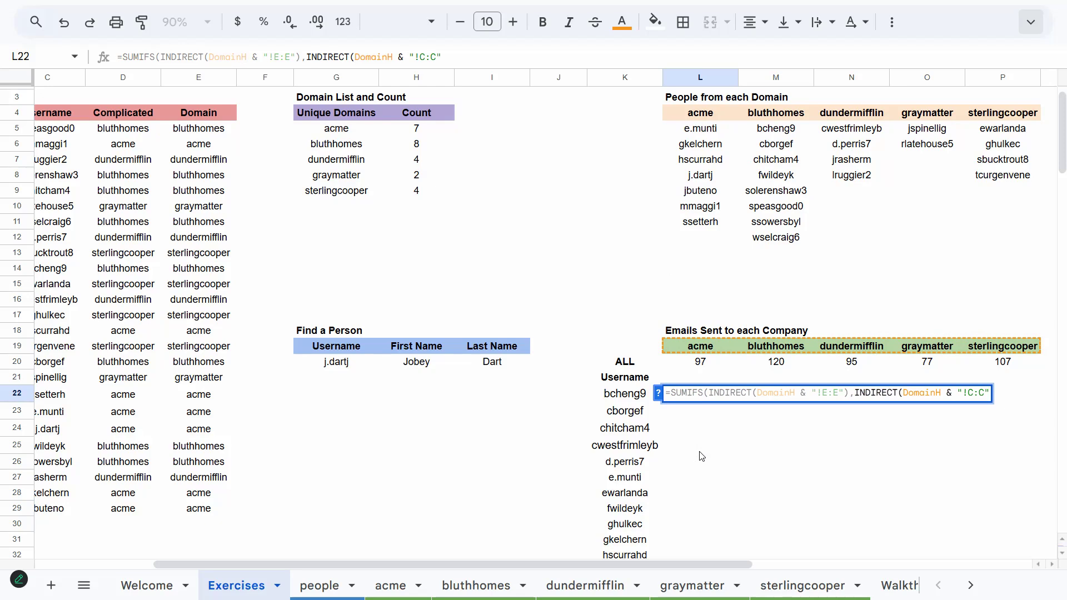
{"action": "type", "text": "),"}
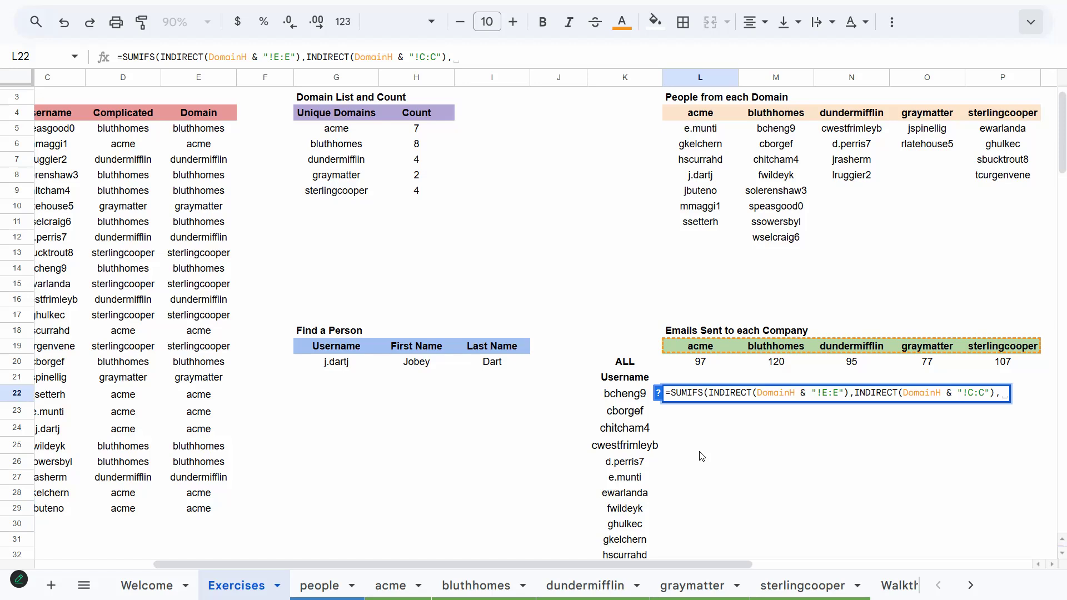
{"action": "type", "text": "K22"}
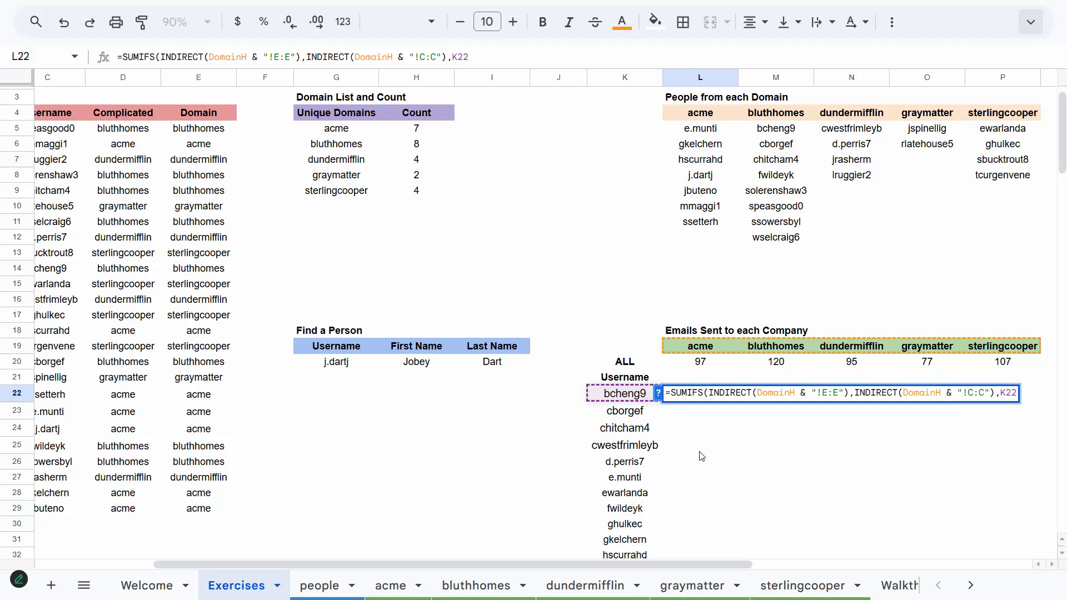
{"action": "key", "text": "F4"}
{"action": "key", "text": "F4"}
{"action": "key", "text": "F4"}
{"action": "key", "text": "Return"}
{"action": "key", "text": "Up"}
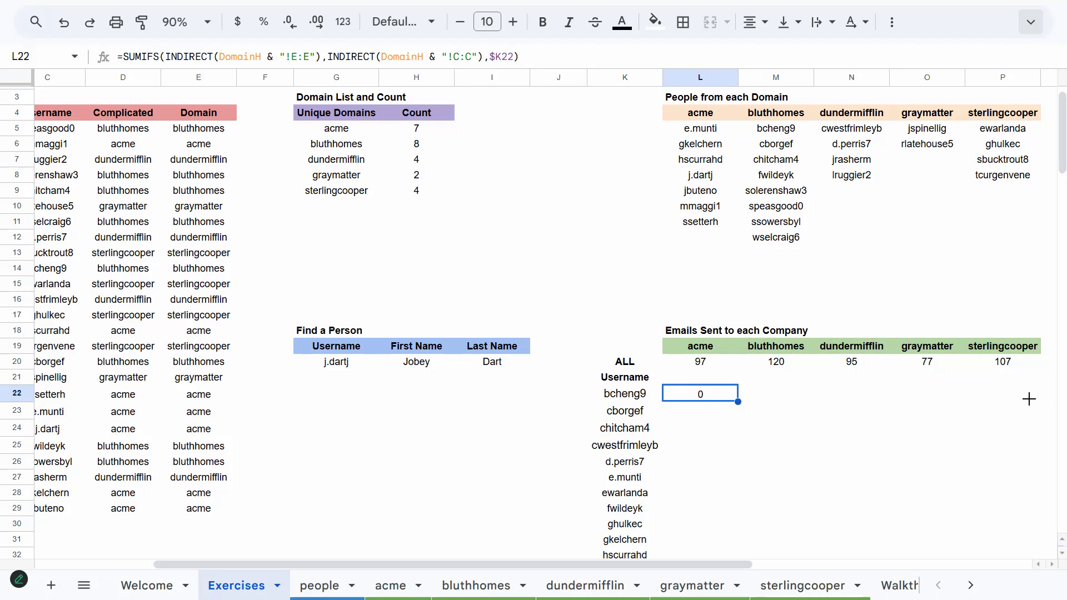
Fill the L22 SUMIFS formula across to P22 and down alongside the username list
{"action": "left_click_drag", "start_coordinate": [1028, 399], "coordinate": [1028, 398]}
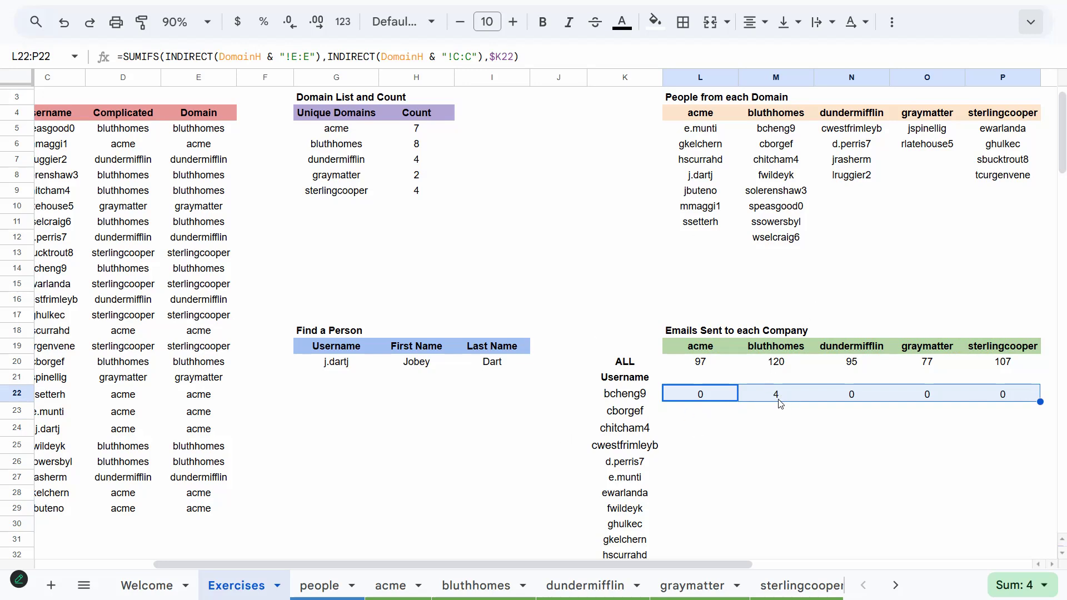
{"action": "double_click", "coordinate": [1040, 402]}
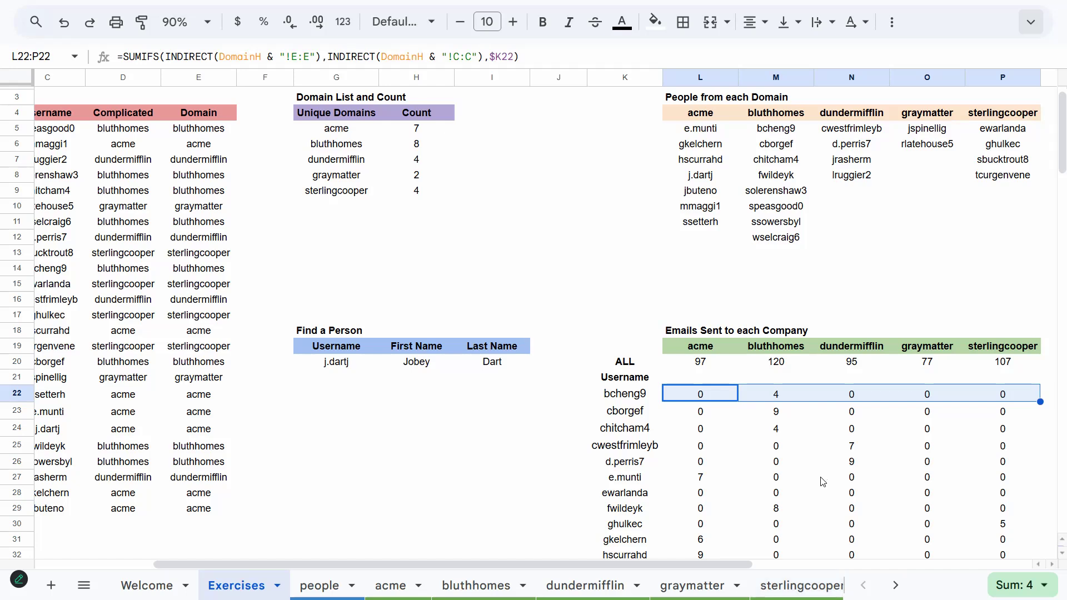
Replace the K22 username list with a SORT(FILTER(VSTACK(INDIRECT(...)))) formula pulling usernames from every company sheet's column C
{"action": "left_click", "coordinate": [626, 397]}
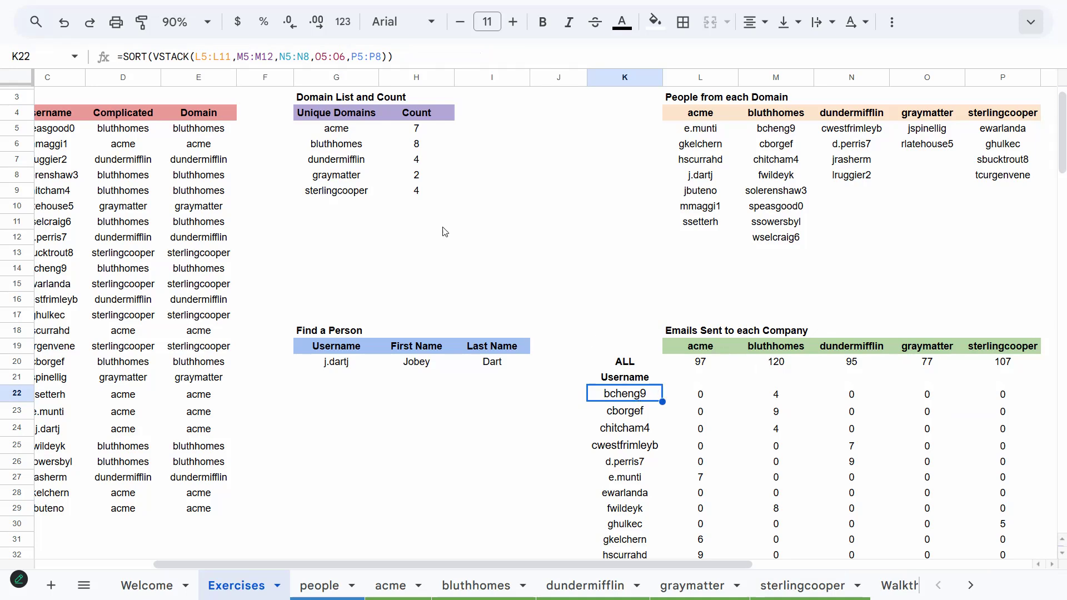
{"action": "key", "text": "Return"}
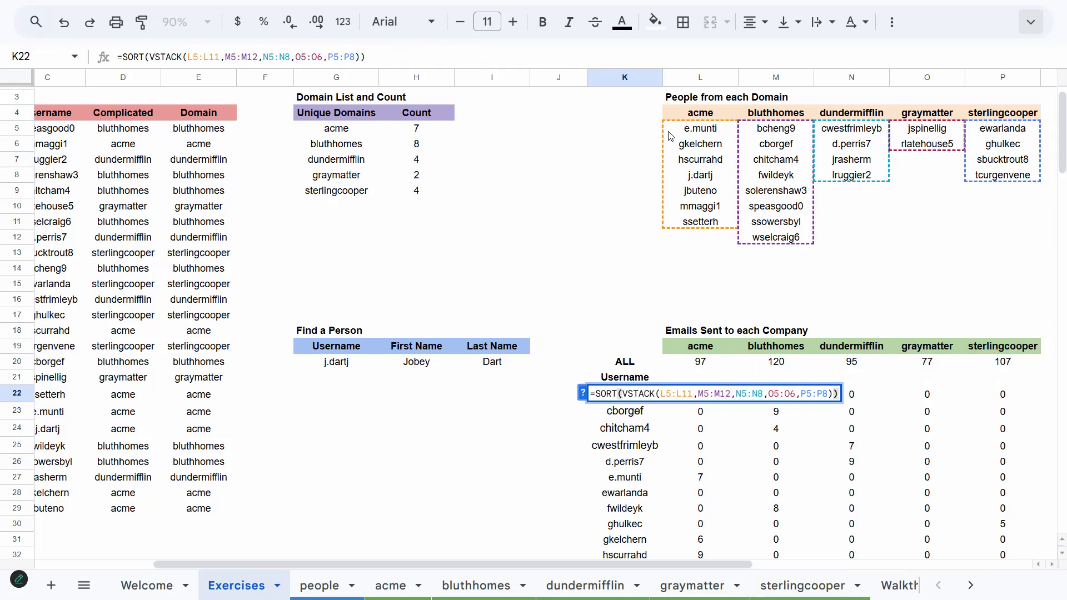
{"action": "key", "text": "Escape"}
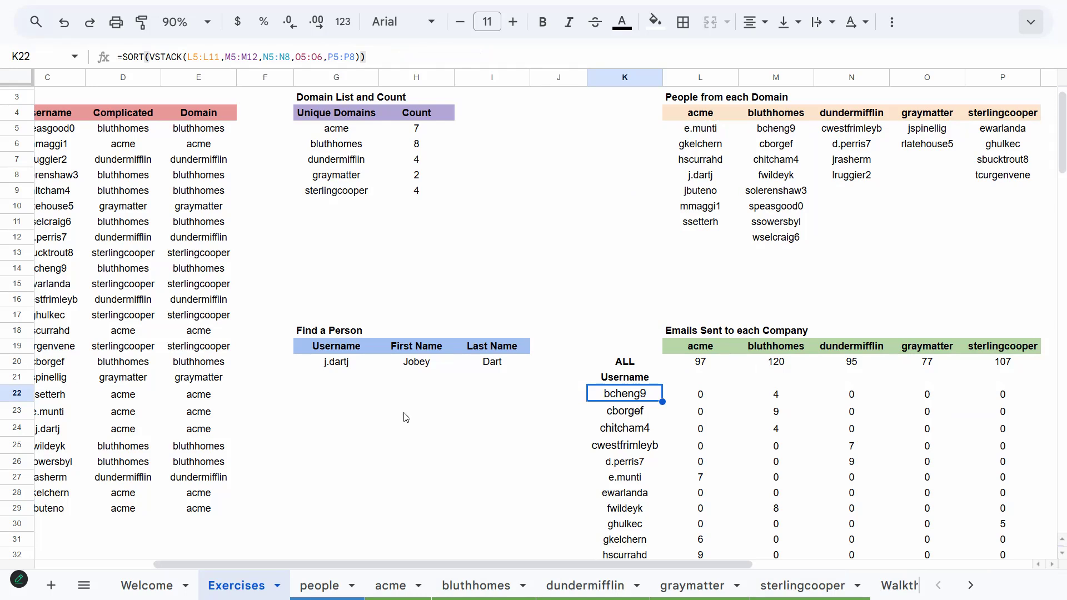
{"action": "key", "text": "Delete"}
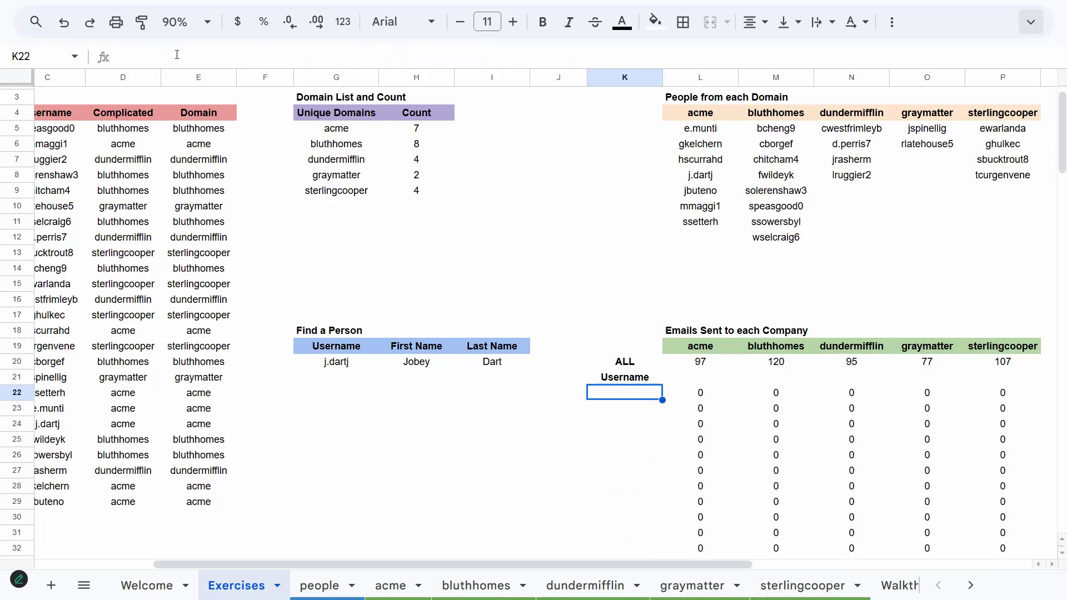
{"action": "key", "text": "ctrl+z"}
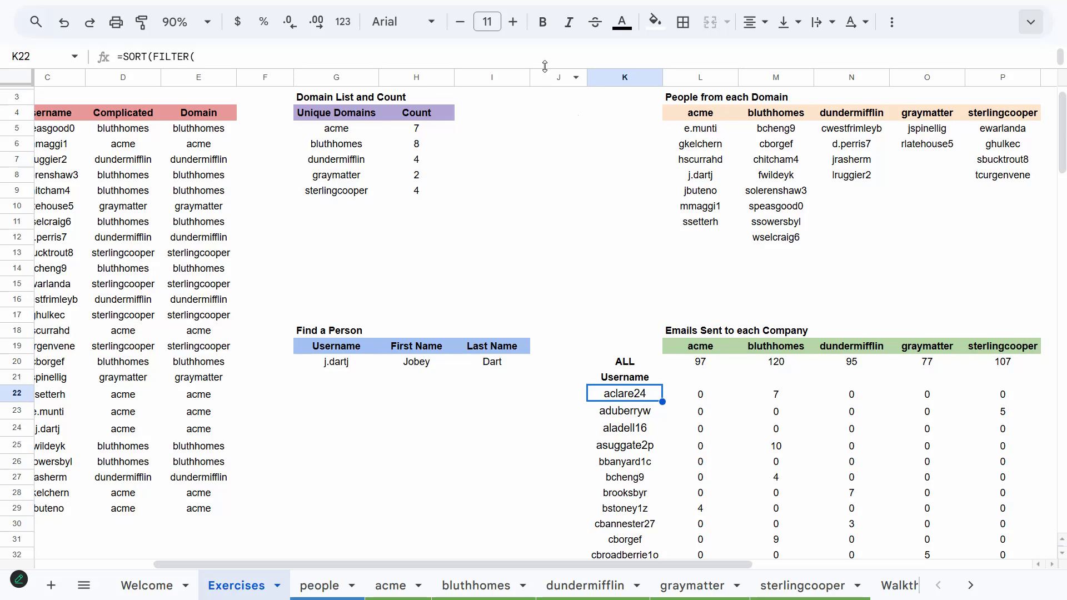
Examine the expanded K22 formula's "!C2:C" range strings and its <>"" nonblank condition
{"action": "key", "text": "ctrl+shift+u"}
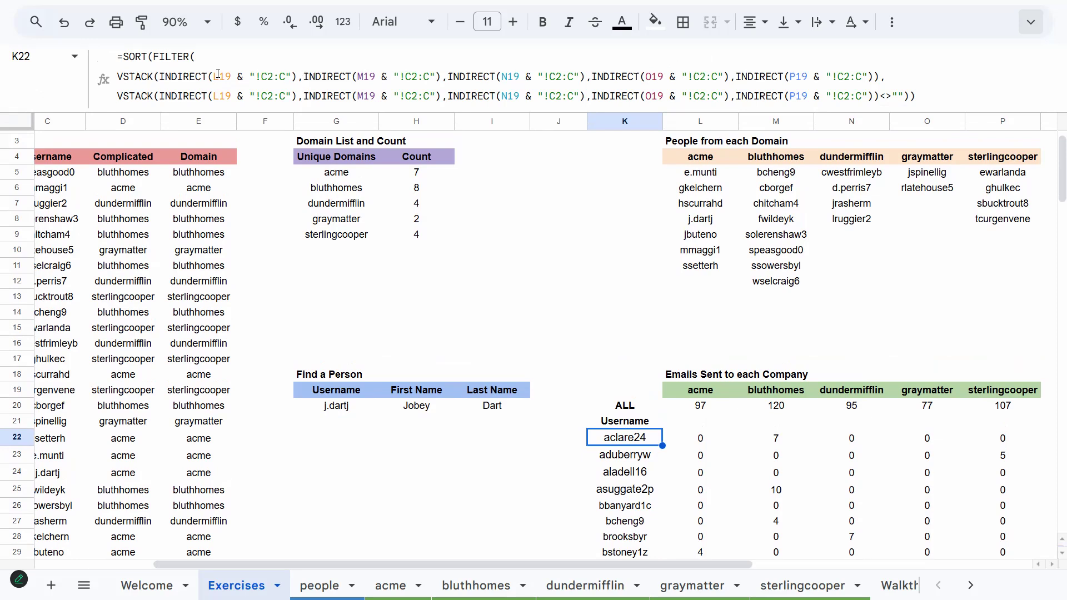
{"action": "left_click_drag", "start_coordinate": [258, 76], "coordinate": [287, 77]}
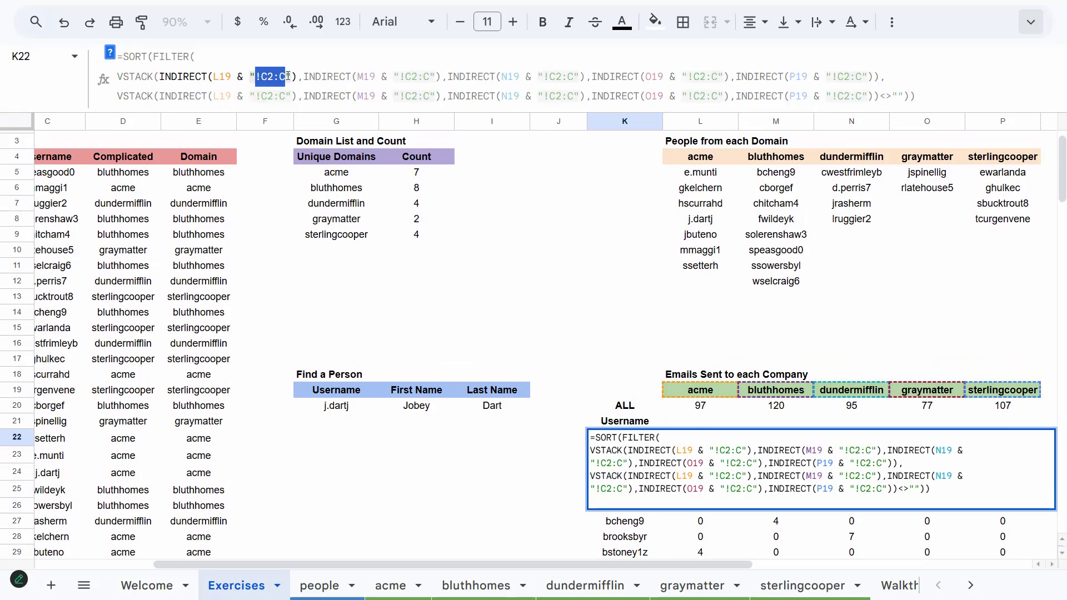
{"action": "left_click", "coordinate": [290, 73]}
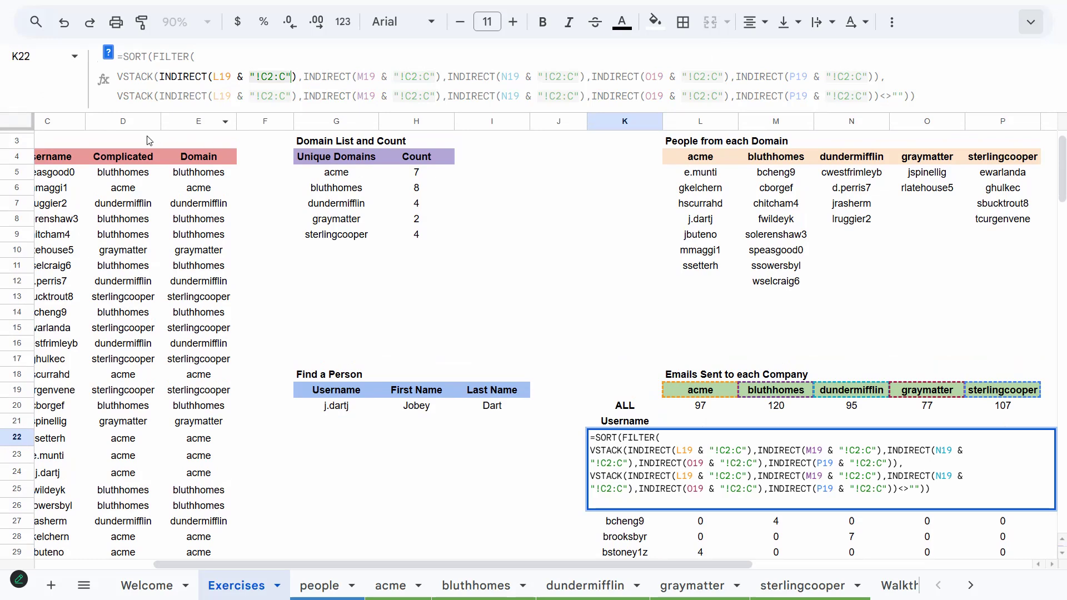
{"action": "left_click", "coordinate": [213, 53]}
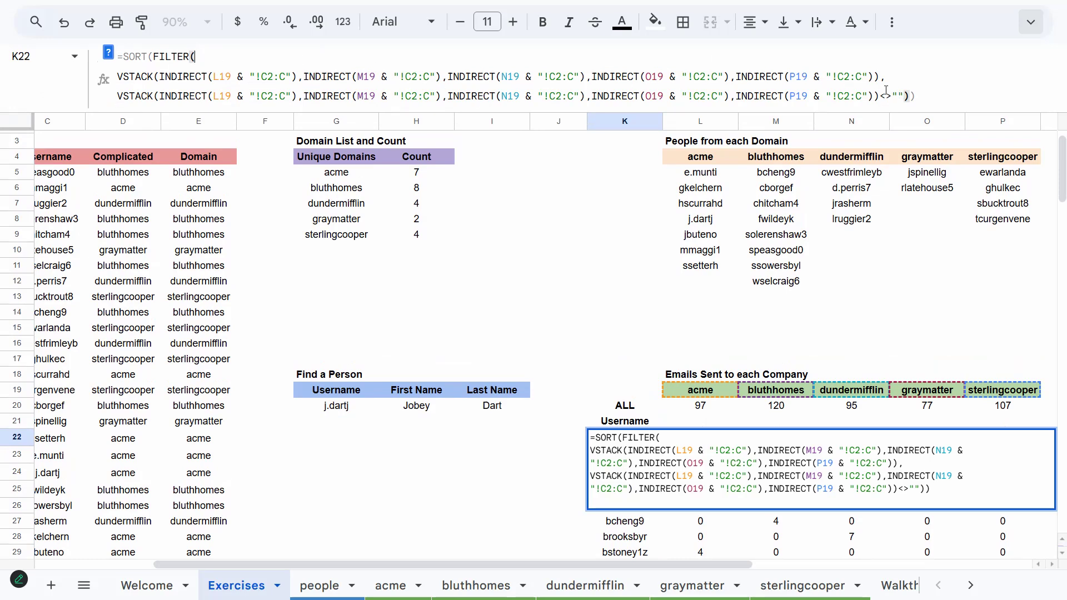
{"action": "key", "text": "shift+Right"}
{"action": "key", "text": "shift+Right"}
{"action": "key", "text": "shift+Right"}
{"action": "key", "text": "shift+Right"}
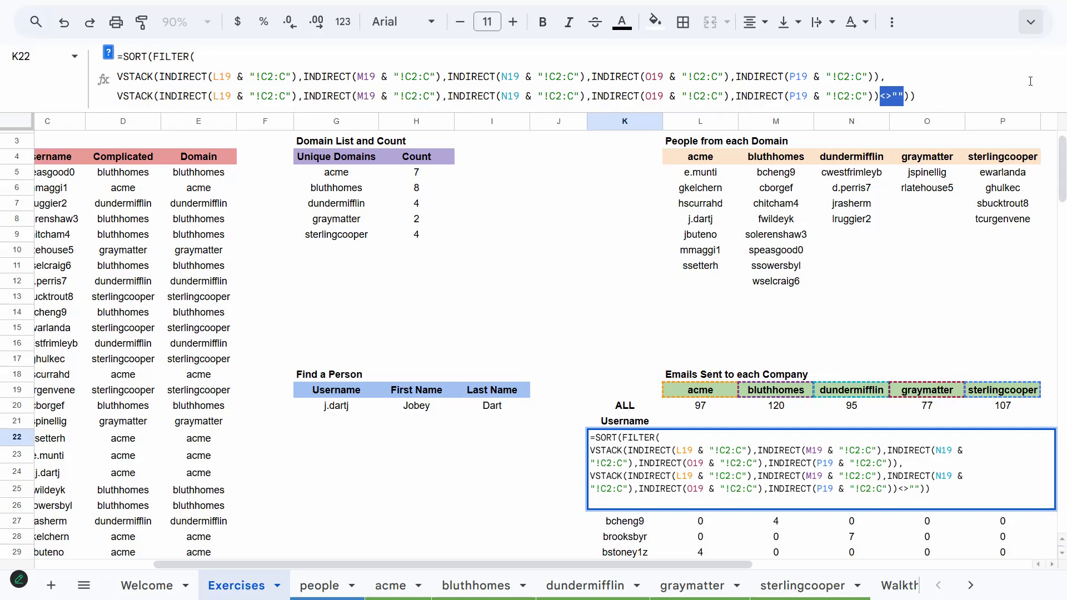
{"action": "left_click", "coordinate": [1030, 82]}
{"action": "key", "text": "Return"}
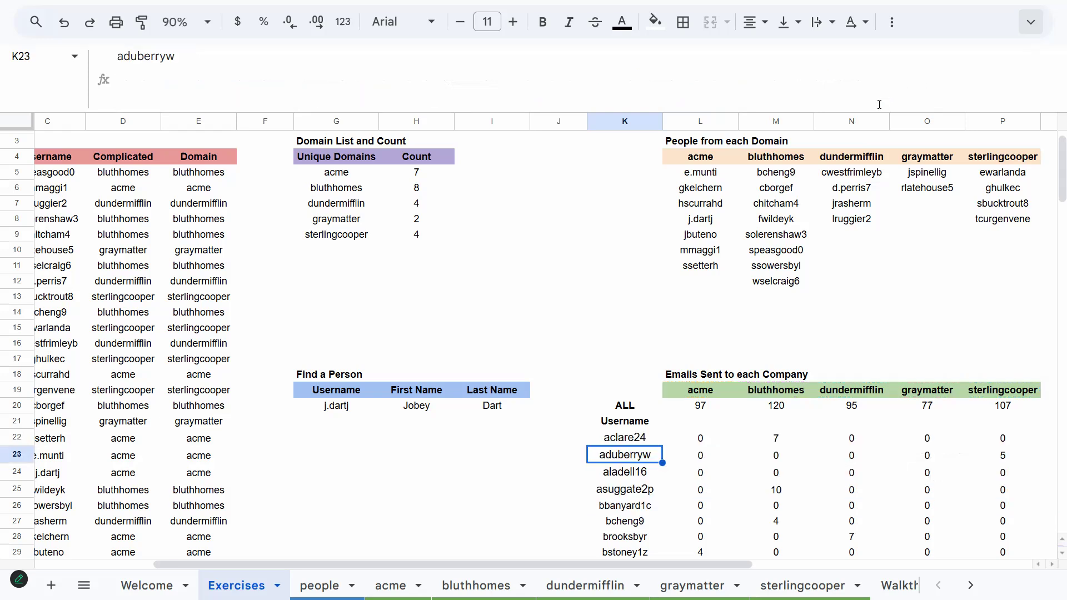
{"action": "key", "text": "Up"}
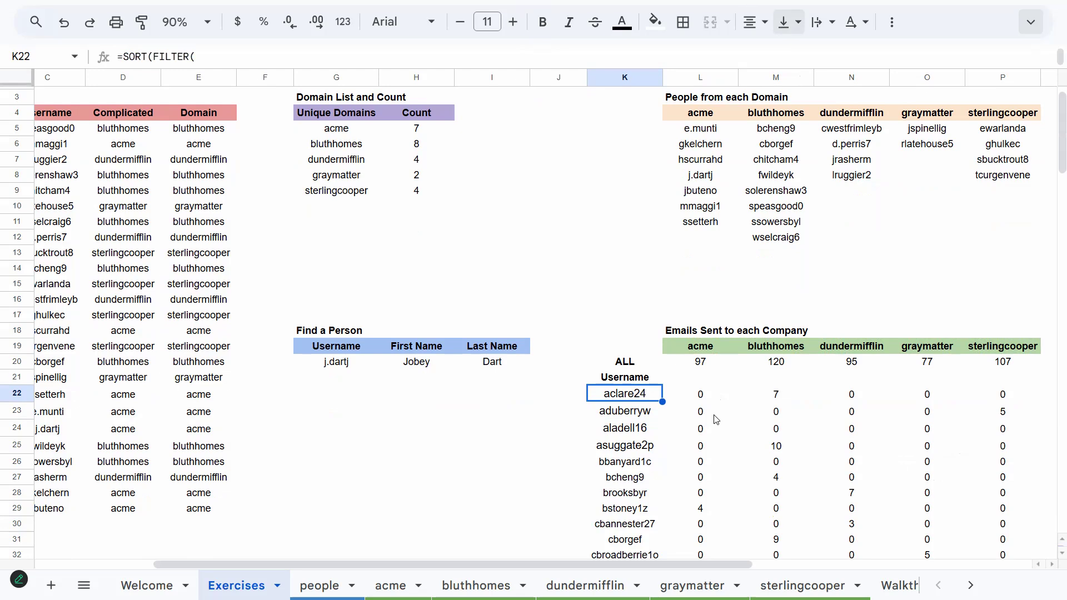
Extend the L:P SUMIFS formulas down from row 46 to cover the full username list
{"action": "key", "text": "ctrl+shift+Down"}
{"action": "scroll", "coordinate": [711, 433], "scroll_direction": "up", "scroll_amount": 5}
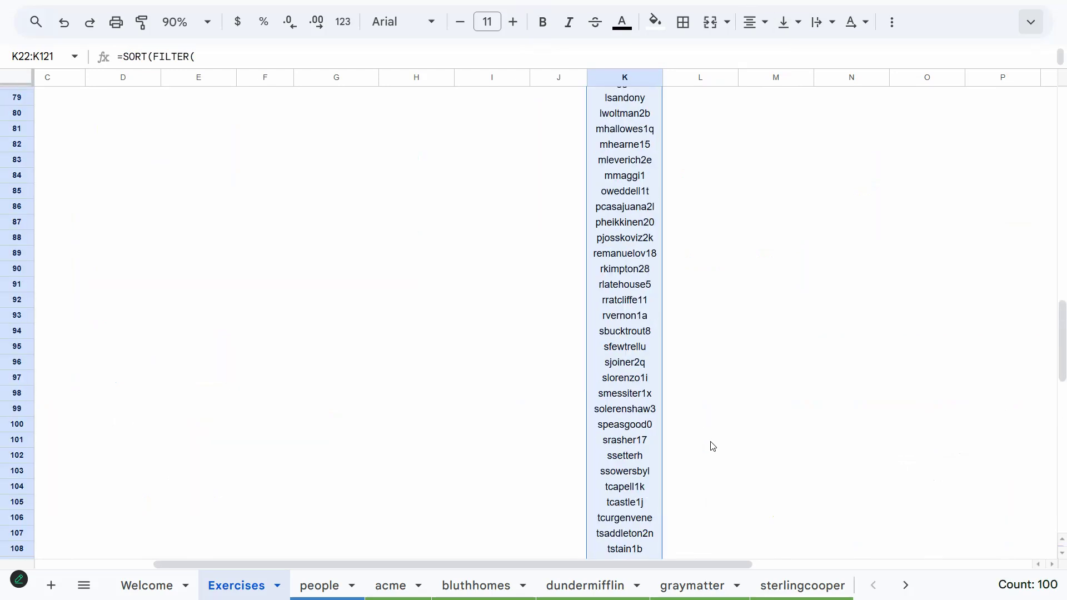
{"action": "left_click", "coordinate": [736, 415]}
{"action": "key", "text": "ctrl+Up"}
{"action": "key", "text": "ctrl+Up"}
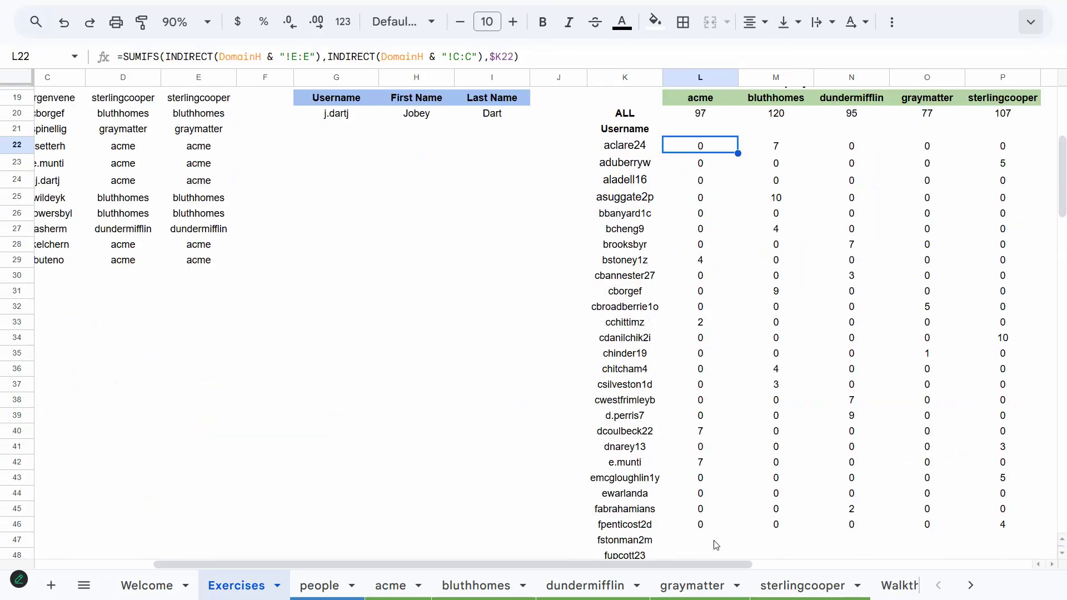
{"action": "left_click", "coordinate": [703, 523]}
{"action": "left_click", "coordinate": [961, 523], "text": "shift"}
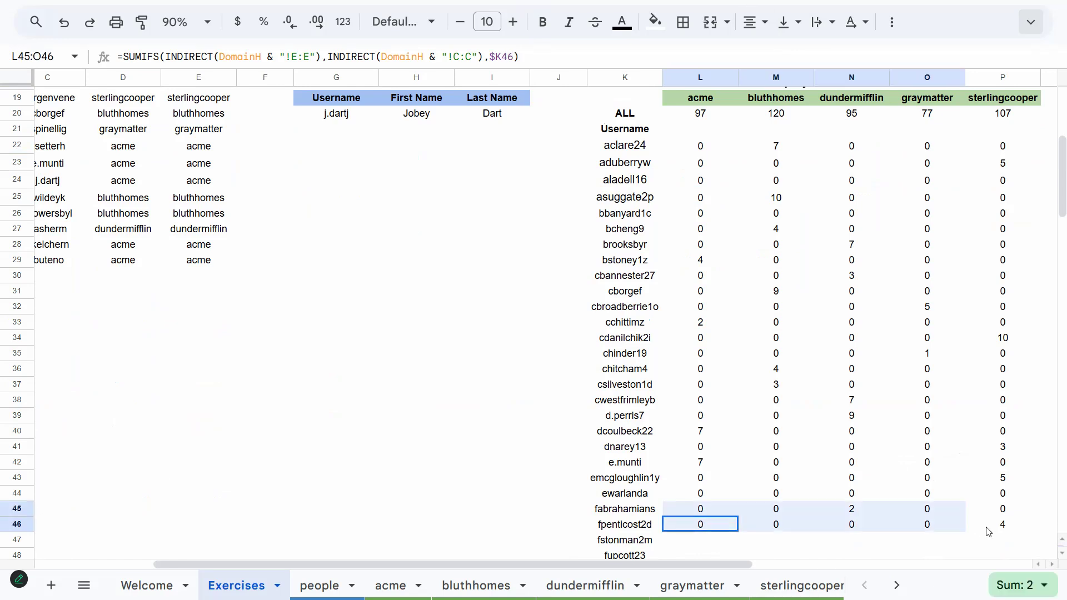
{"action": "left_click", "coordinate": [1036, 526], "text": "shift"}
{"action": "double_click", "coordinate": [1040, 531]}
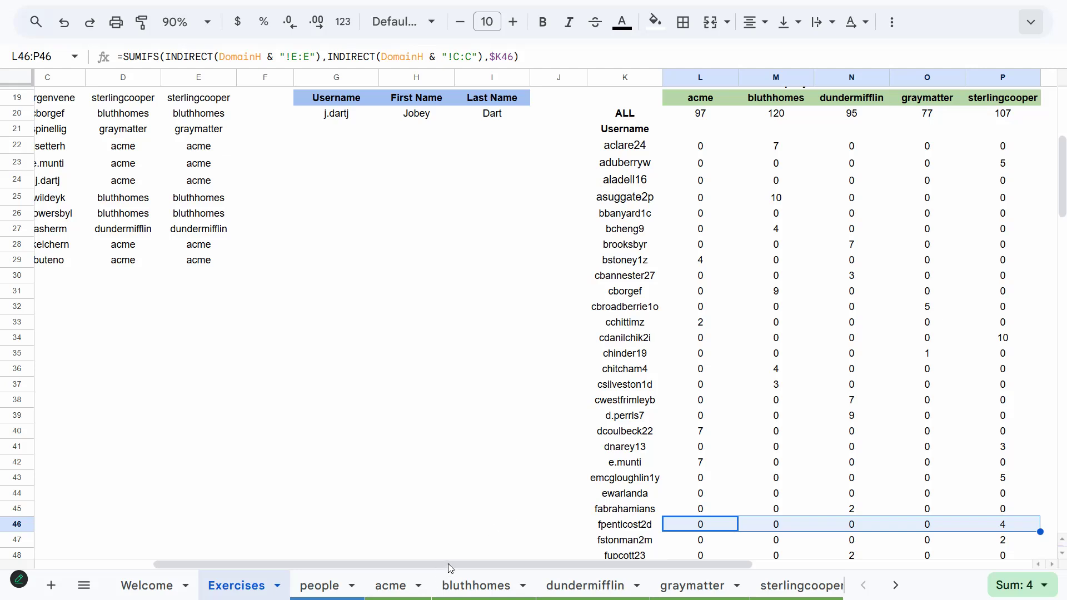
{"action": "left_click_drag", "start_coordinate": [449, 565], "coordinate": [452, 563]}
{"action": "scroll", "coordinate": [456, 549], "scroll_direction": "up", "scroll_amount": 1}
{"action": "scroll", "coordinate": [456, 559], "scroll_direction": "down", "scroll_amount": 1}
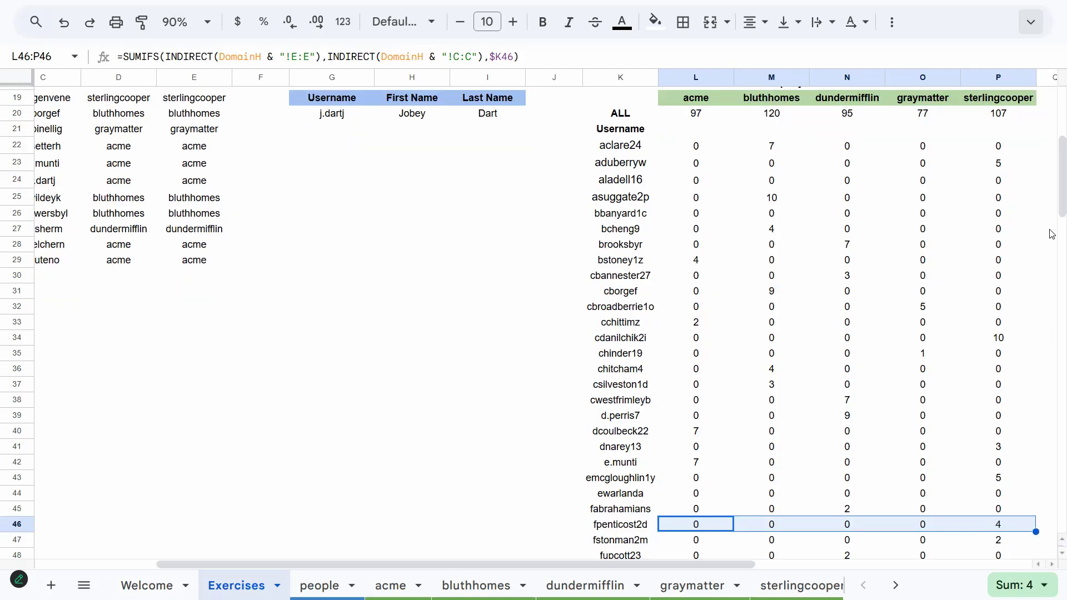
{"action": "scroll", "coordinate": [1049, 167], "scroll_direction": "up", "scroll_amount": 1}
{"action": "scroll", "coordinate": [1050, 166], "scroll_direction": "up", "scroll_amount": 1}
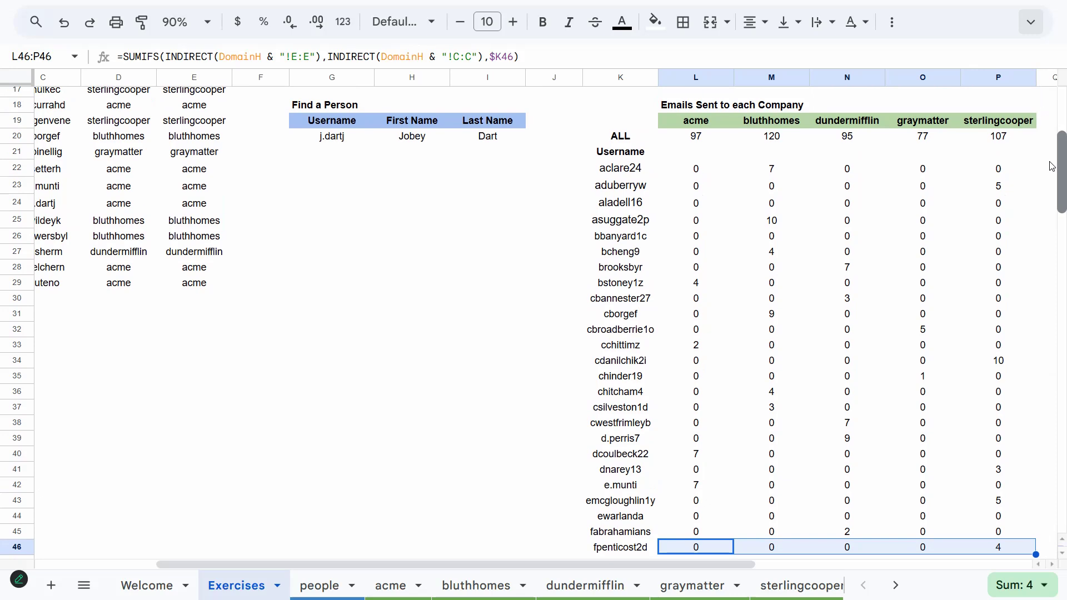
Enter =IF(ISBLANK(L20),,SUM(L20:P20)) in the Total Emails cell R20 to total the company counts
{"action": "left_click_drag", "start_coordinate": [470, 568], "coordinate": [759, 544]}
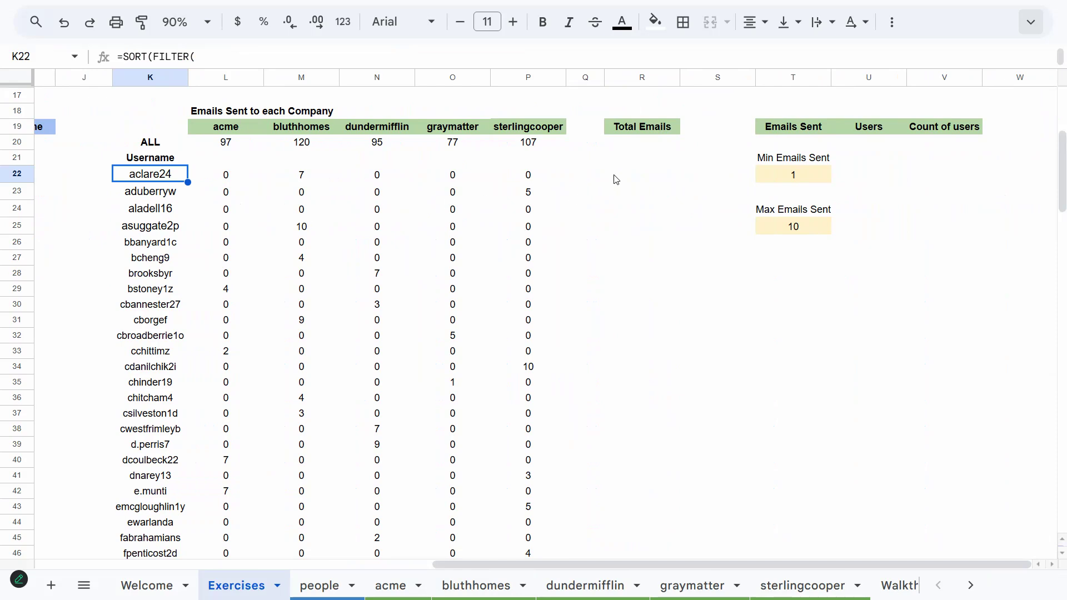
{"action": "left_click", "coordinate": [673, 145]}
{"action": "type", "text": "="}
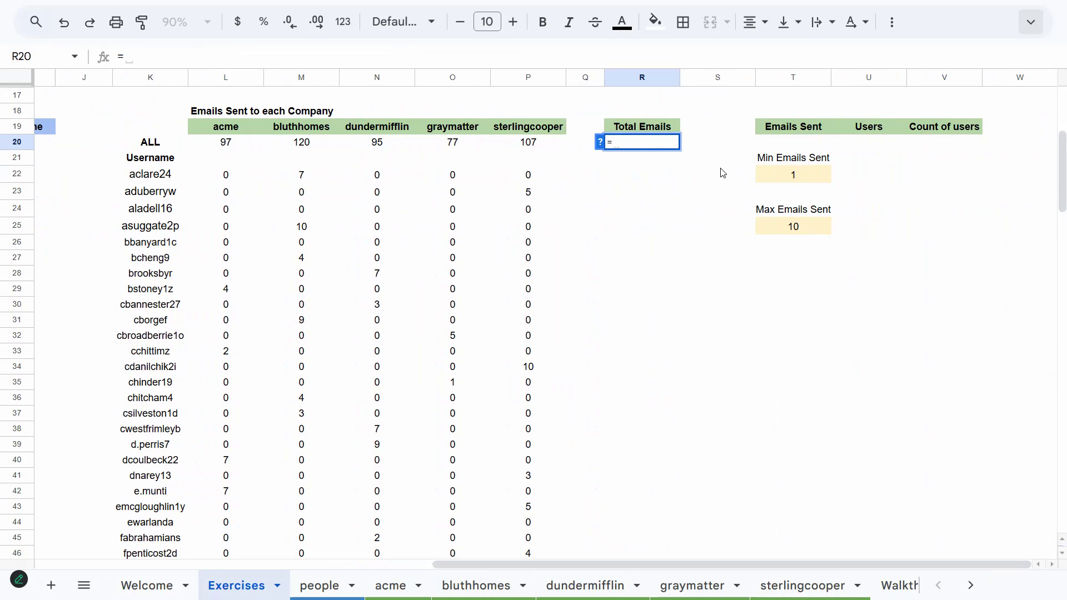
{"action": "type", "text": "IF("}
{"action": "type", "text": "IS"}
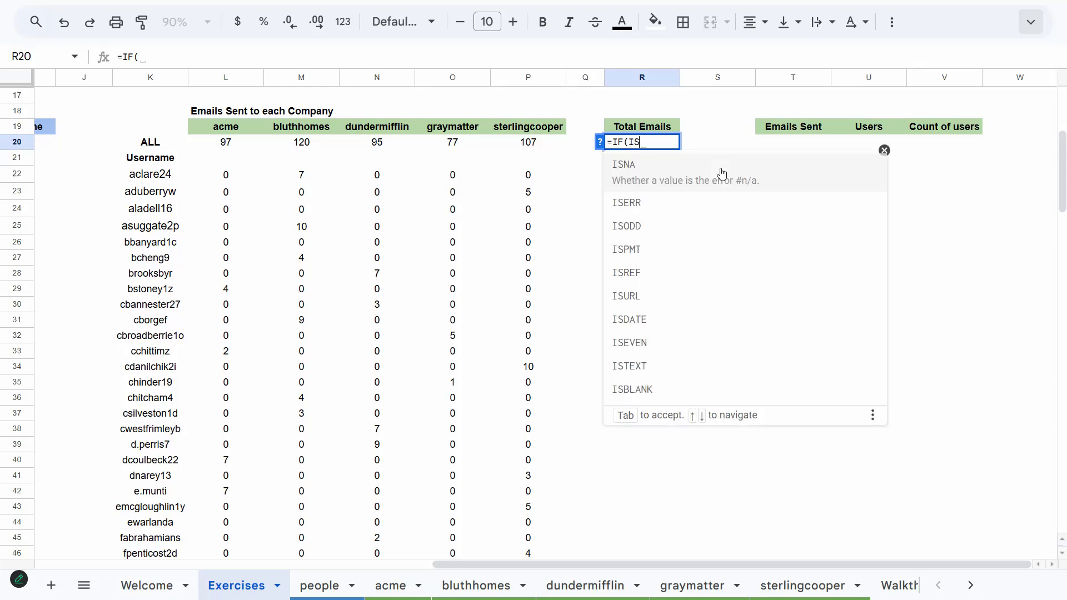
{"action": "type", "text": "BLANK(L"}
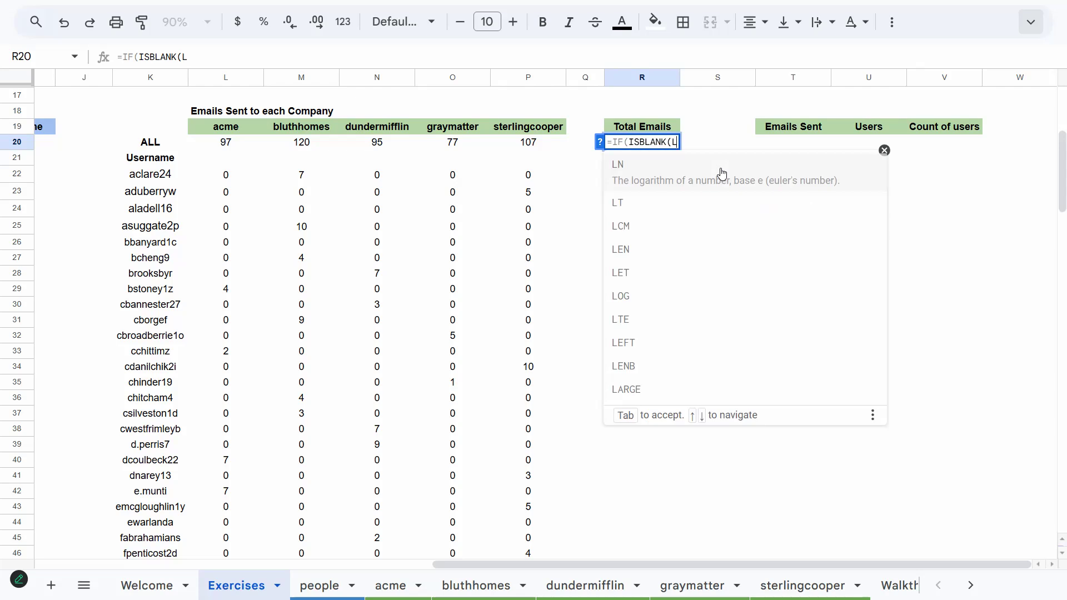
{"action": "type", "text": "20)"}
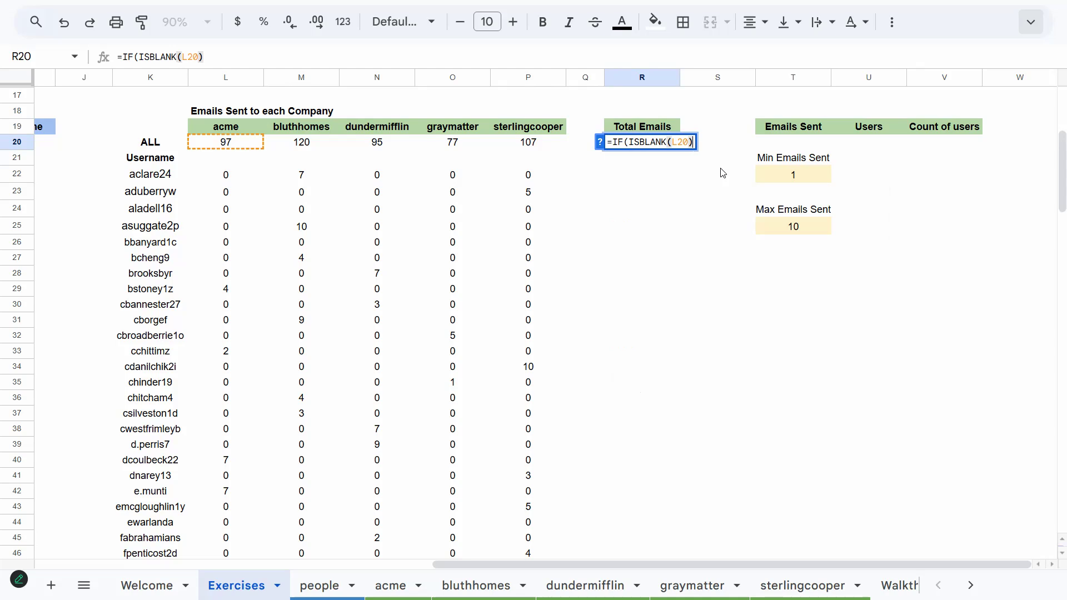
{"action": "type", "text": ",,"}
{"action": "type", "text": "SUM("}
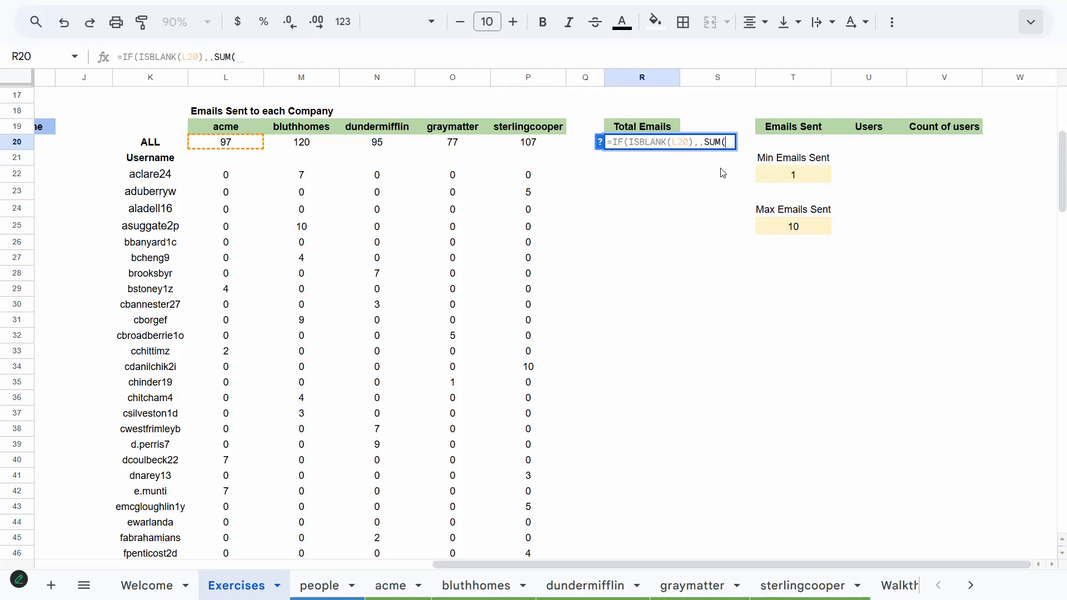
{"action": "key", "text": "Left"}
{"action": "key", "text": "Left"}
{"action": "key", "text": "Left"}
{"action": "key", "text": "Left"}
{"action": "key", "text": "Left"}
{"action": "key", "text": "Left"}
{"action": "key", "text": "shift+Right"}
{"action": "key", "text": "shift+Right"}
{"action": "key", "text": "shift+Right"}
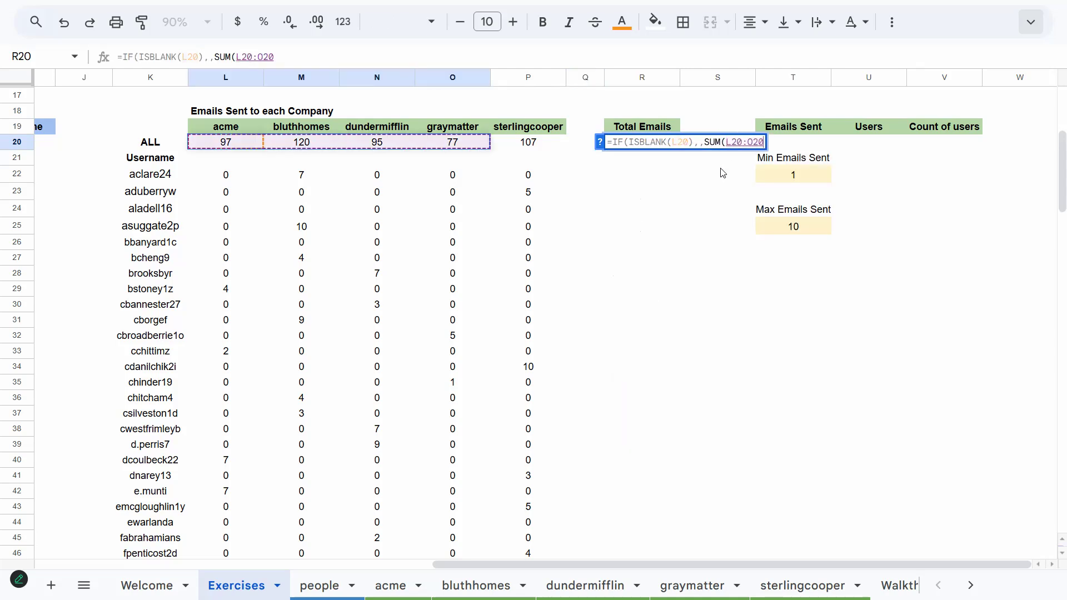
{"action": "key", "text": "shift+Right"}
{"action": "key", "text": "Return"}
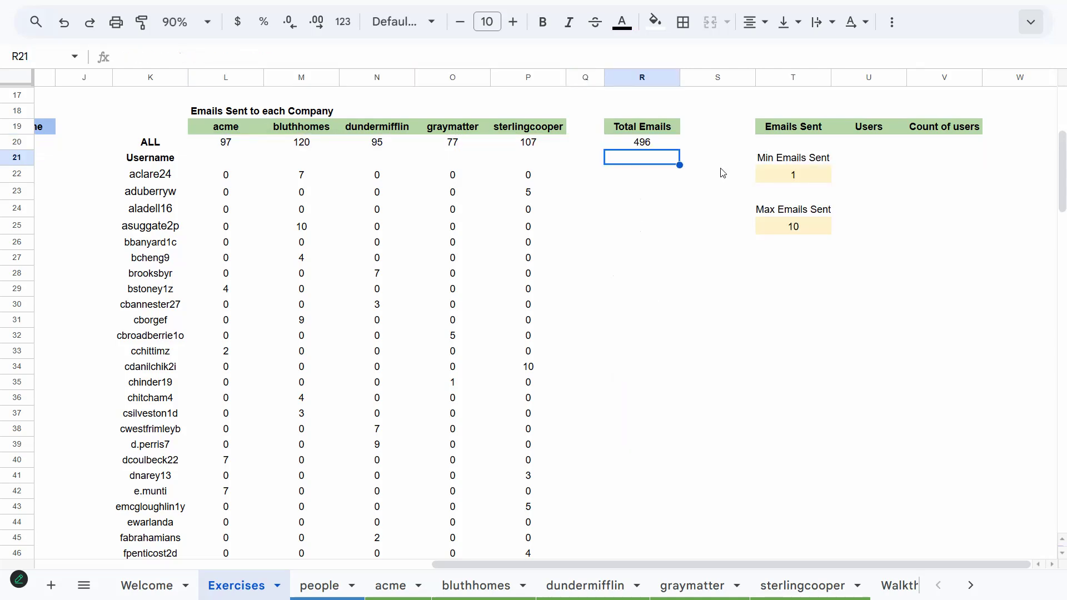
Paste the R20 total formula into R21 through R161 alongside the username rows
{"action": "key", "text": "Up"}
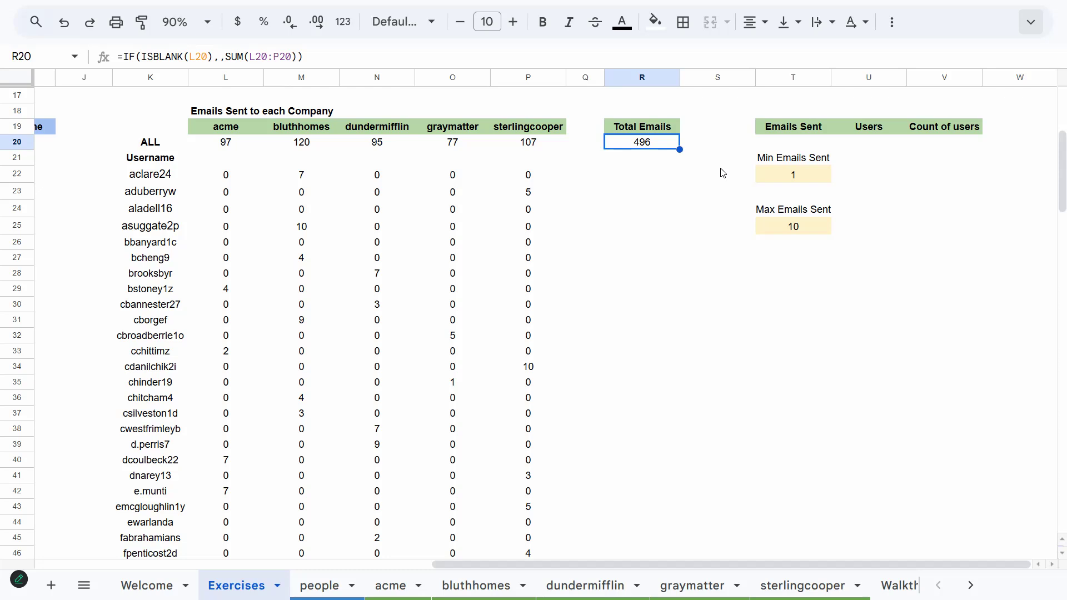
{"action": "key", "text": "Down"}
{"action": "key", "text": "ctrl+shift+Down"}
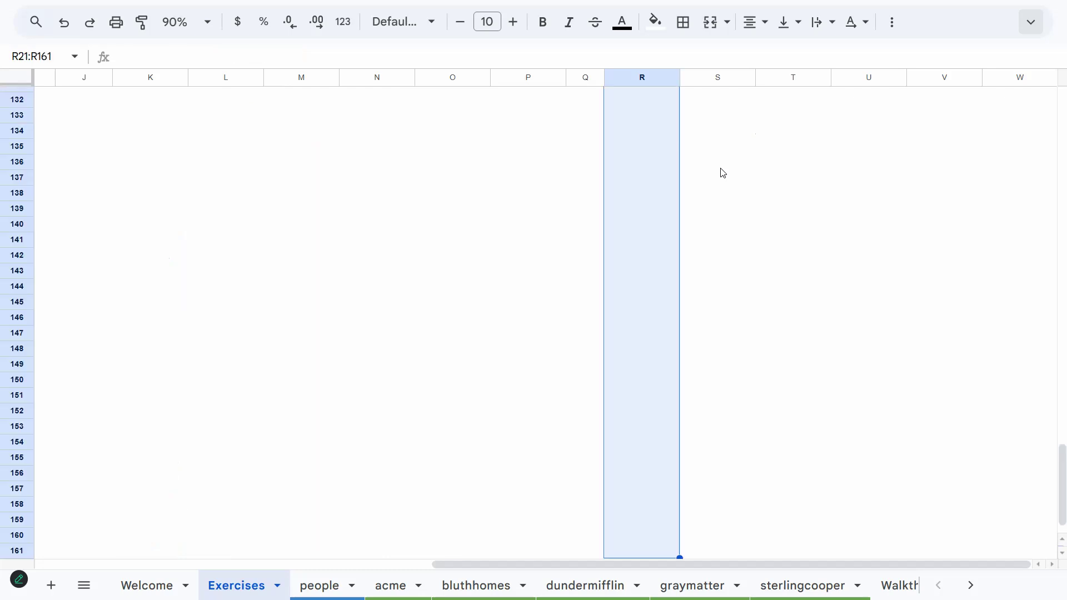
{"action": "type", "text": "=IF(ISBLANK(L21),,SUM(L21:P21))"}
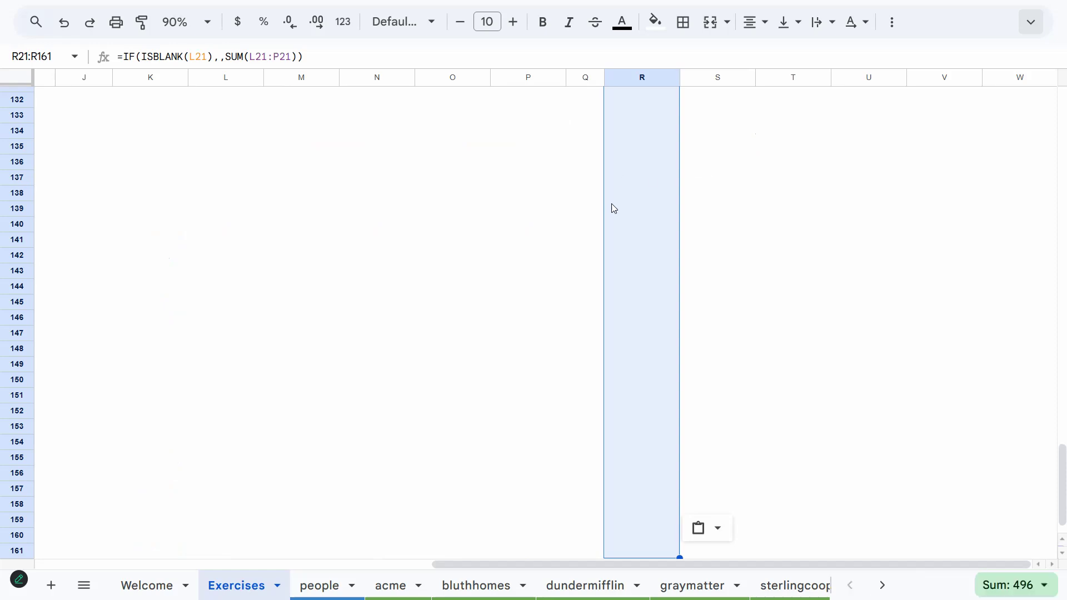
{"action": "scroll", "coordinate": [521, 328], "scroll_direction": "up", "scroll_amount": 5}
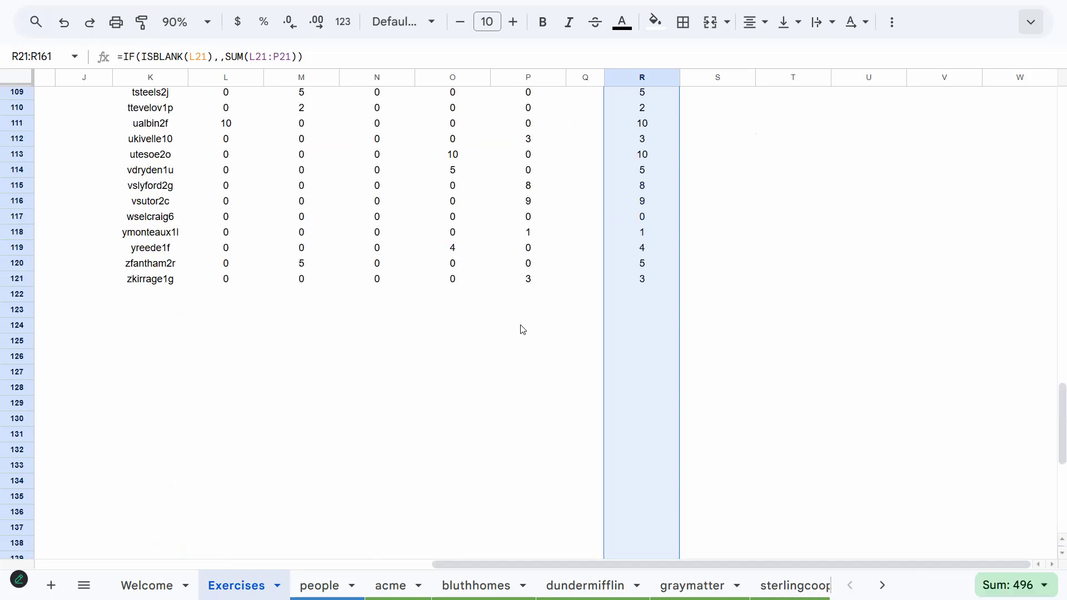
Test the total formula by entering 4 in the empty acme cell L122 below the list
{"action": "left_click", "coordinate": [611, 302]}
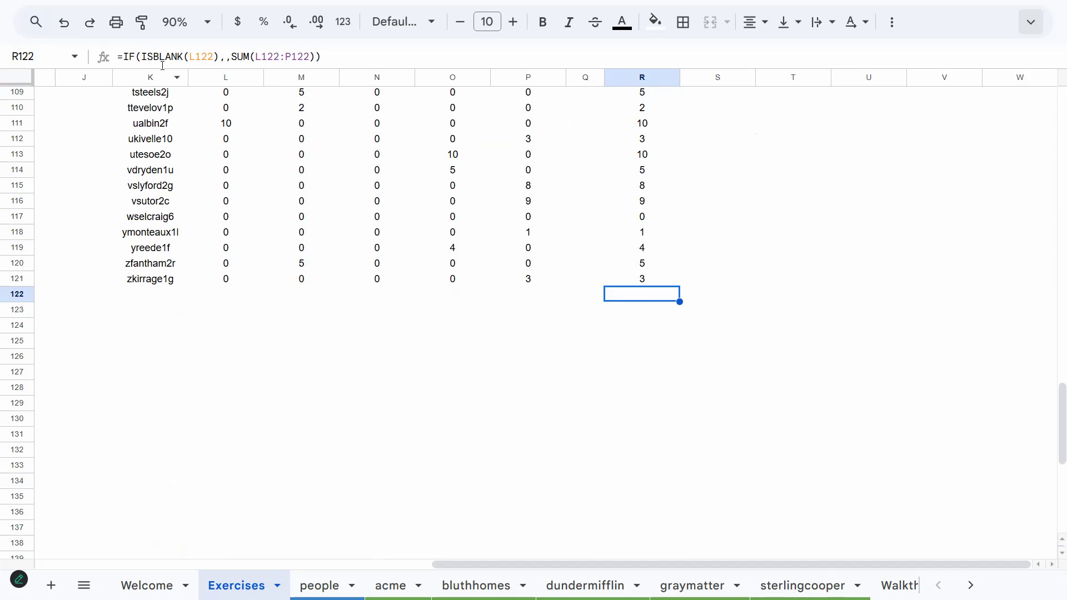
{"action": "left_click", "coordinate": [245, 285]}
{"action": "left_click", "coordinate": [246, 297]}
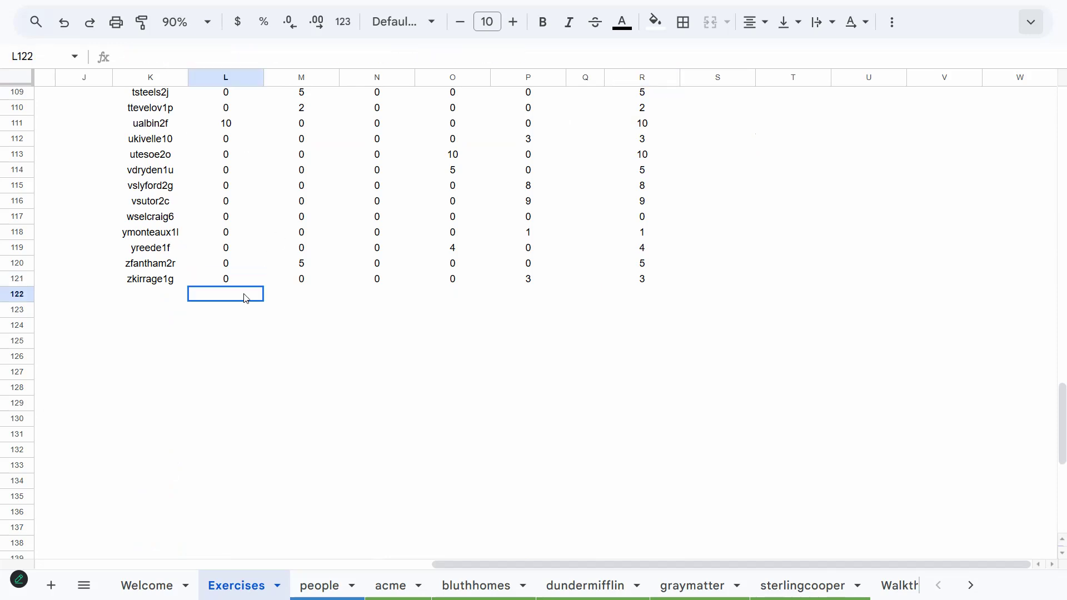
{"action": "type", "text": "4"}
{"action": "key", "text": "Return"}
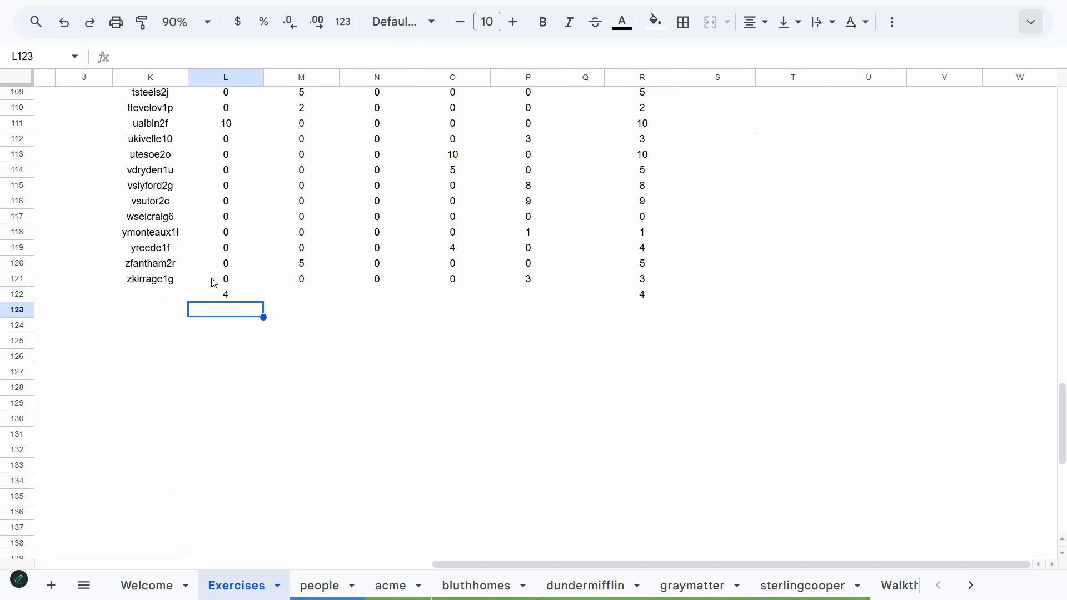
{"action": "left_click", "coordinate": [233, 300]}
Convert the K22:K121 username list formula into static values by copying and pasting values only
{"action": "scroll", "coordinate": [562, 246], "scroll_direction": "up", "scroll_amount": 15}
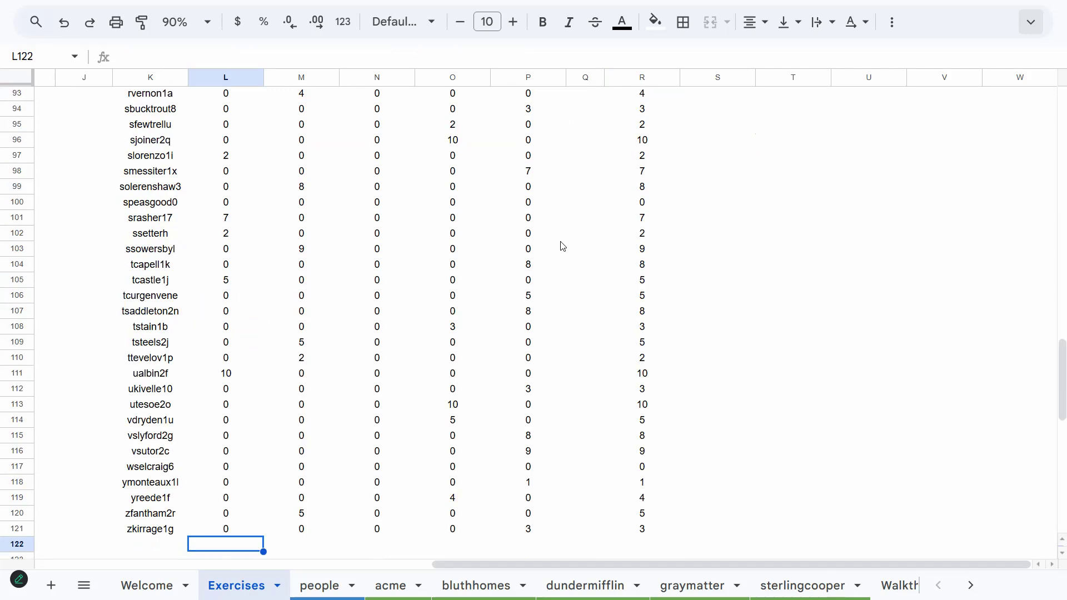
{"action": "scroll", "coordinate": [594, 239], "scroll_direction": "up", "scroll_amount": 13}
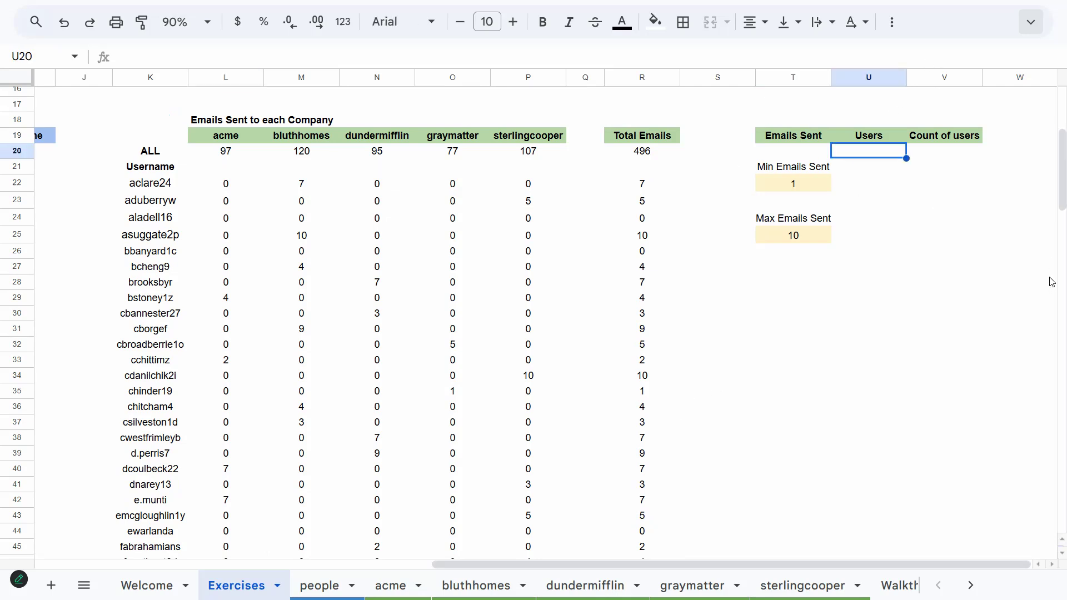
{"action": "left_click", "coordinate": [147, 187]}
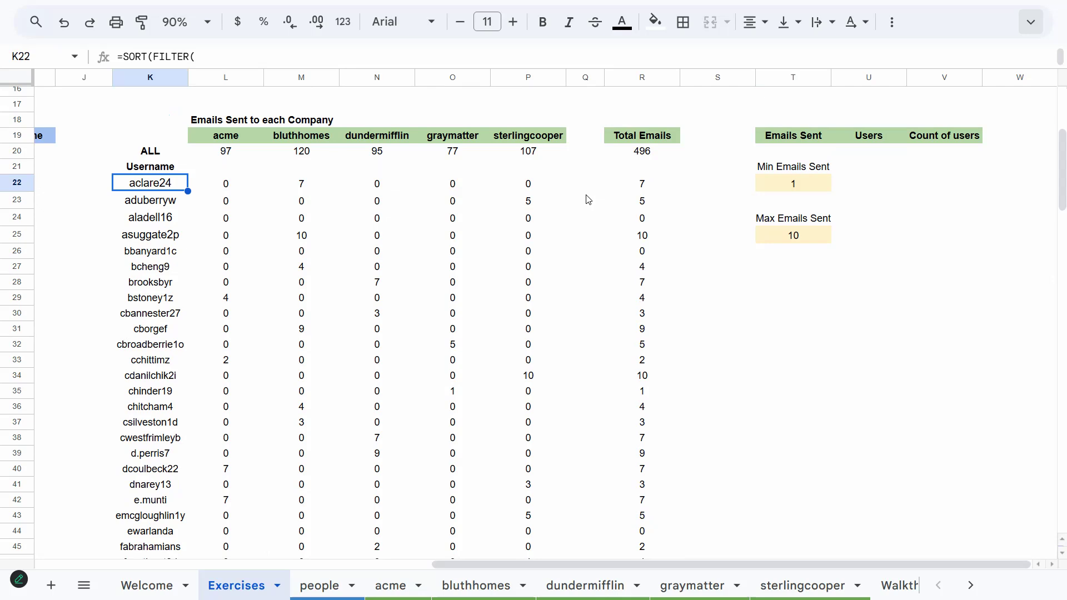
{"action": "key", "text": "ctrl+shift+Down"}
{"action": "key", "text": "ctrl+c"}
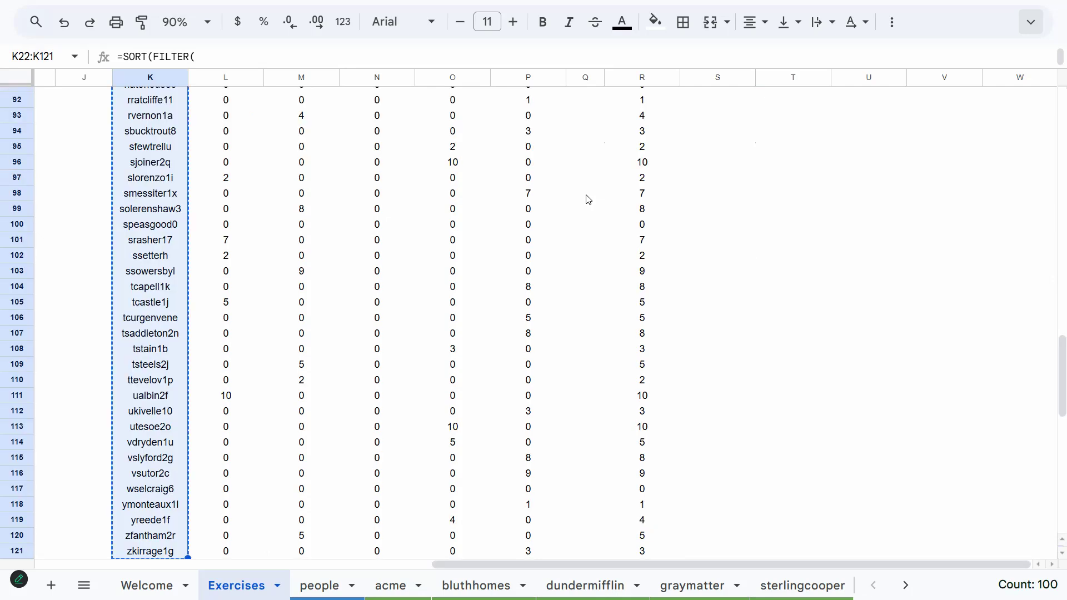
{"action": "key", "text": "ctrl+shift+v"}
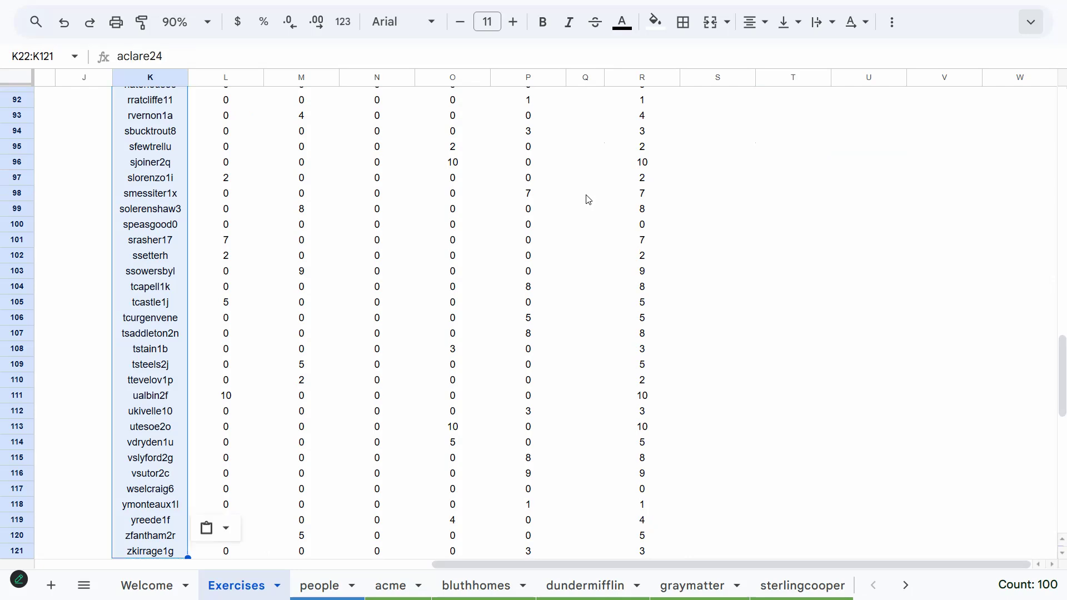
{"action": "scroll", "coordinate": [334, 318], "scroll_direction": "up", "scroll_amount": 20}
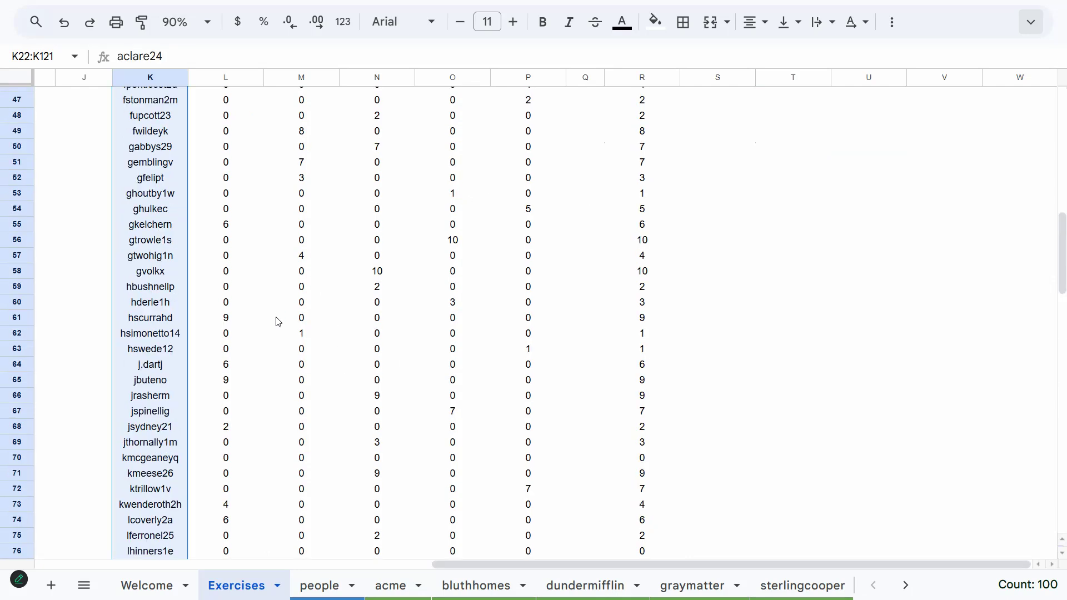
{"action": "scroll", "coordinate": [273, 354], "scroll_direction": "down", "scroll_amount": 1}
{"action": "scroll", "coordinate": [273, 354], "scroll_direction": "down", "scroll_amount": 3}
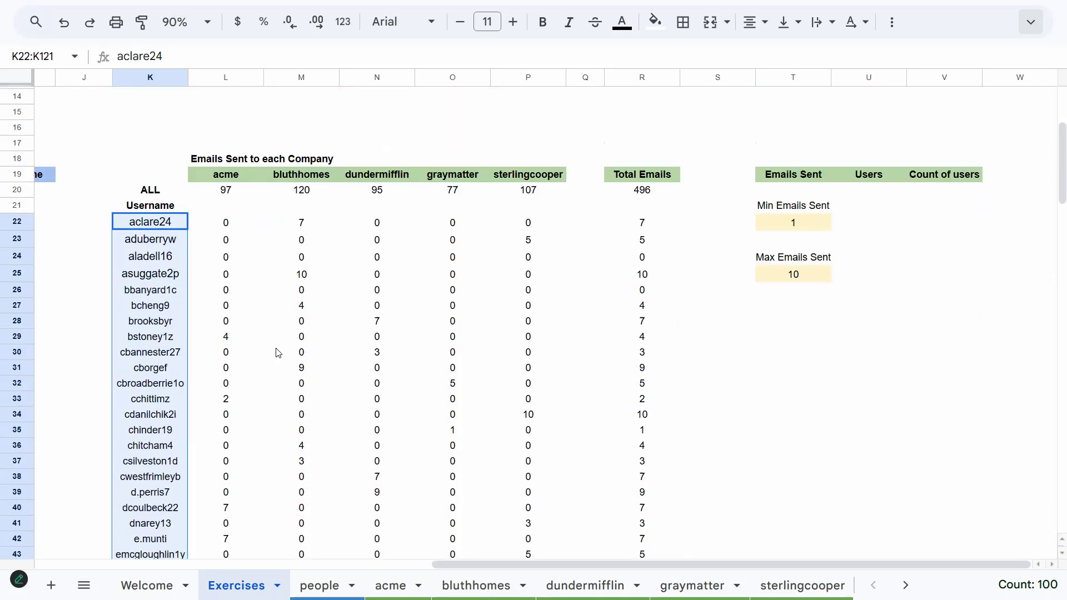
Name the selected username range K22:K121 AllUsers
{"action": "left_click", "coordinate": [16, 55]}
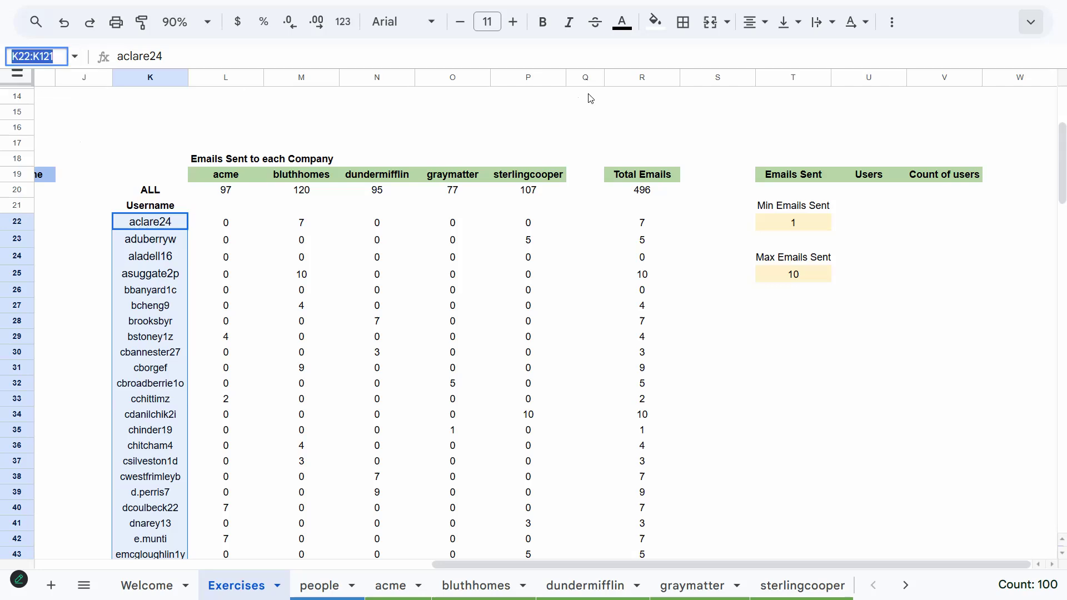
{"action": "type", "text": "AllUsers"}
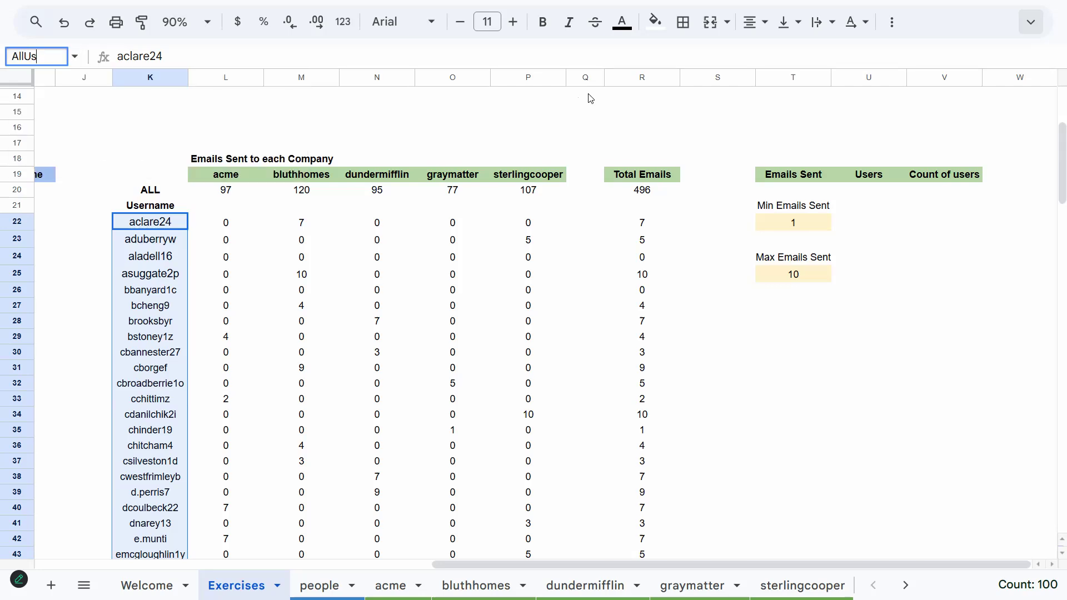
{"action": "key", "text": "Return"}
Select the R22:R121 total emails range and name it EmailsSen
{"action": "key", "text": "Right"}
{"action": "key", "text": "Right"}
{"action": "key", "text": "Right"}
{"action": "key", "text": "Right"}
{"action": "key", "text": "Right"}
{"action": "key", "text": "Right"}
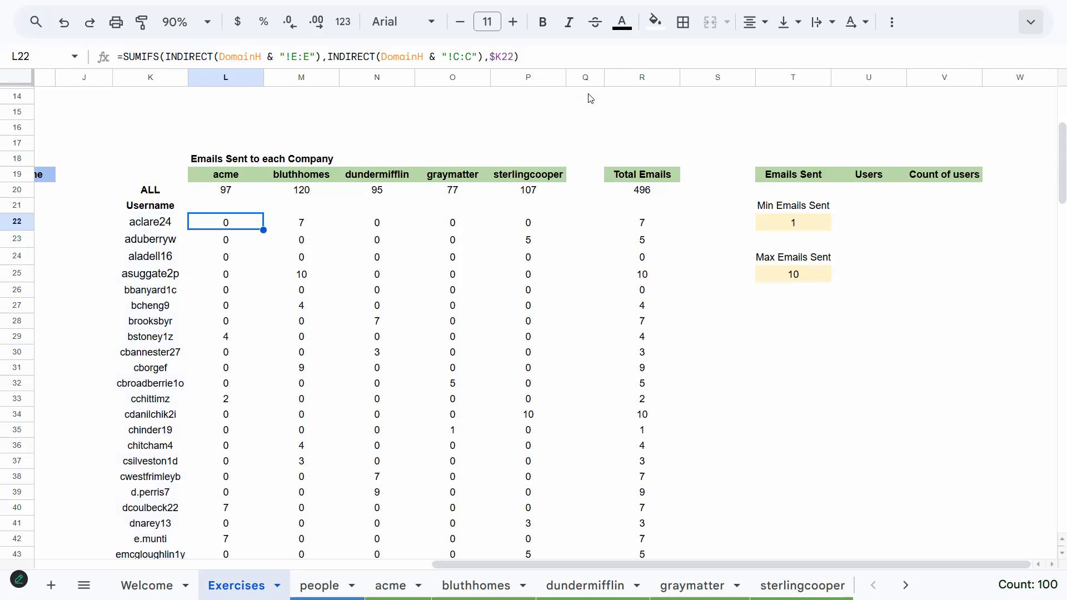
{"action": "key", "text": "Right"}
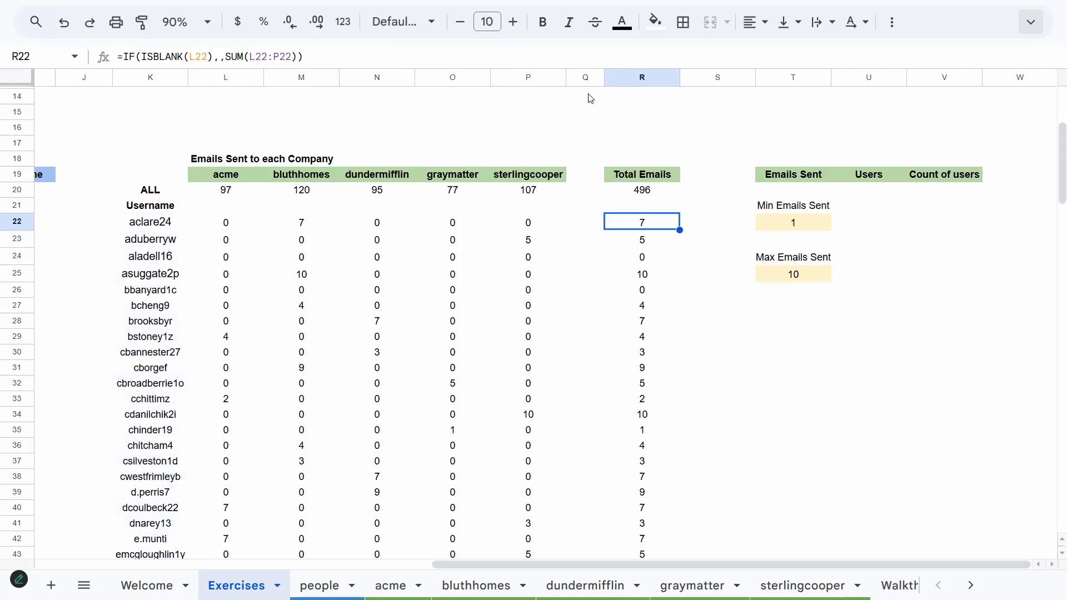
{"action": "key", "text": "ctrl+shift+Down"}
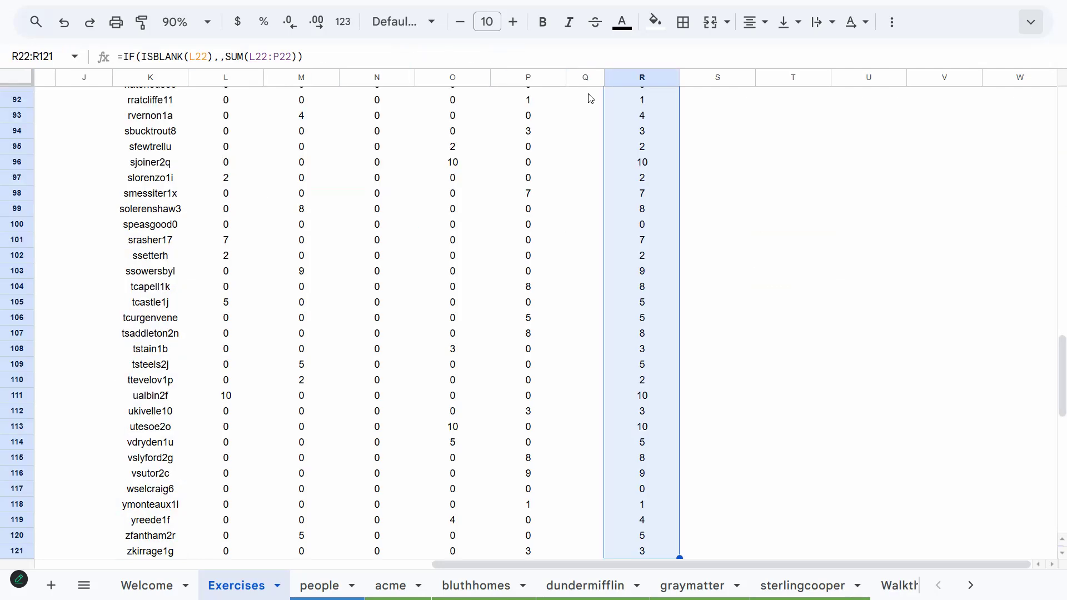
{"action": "key", "text": "ctrl+j"}
{"action": "type", "text": "EmailsSen"}
{"action": "key", "text": "Return"}
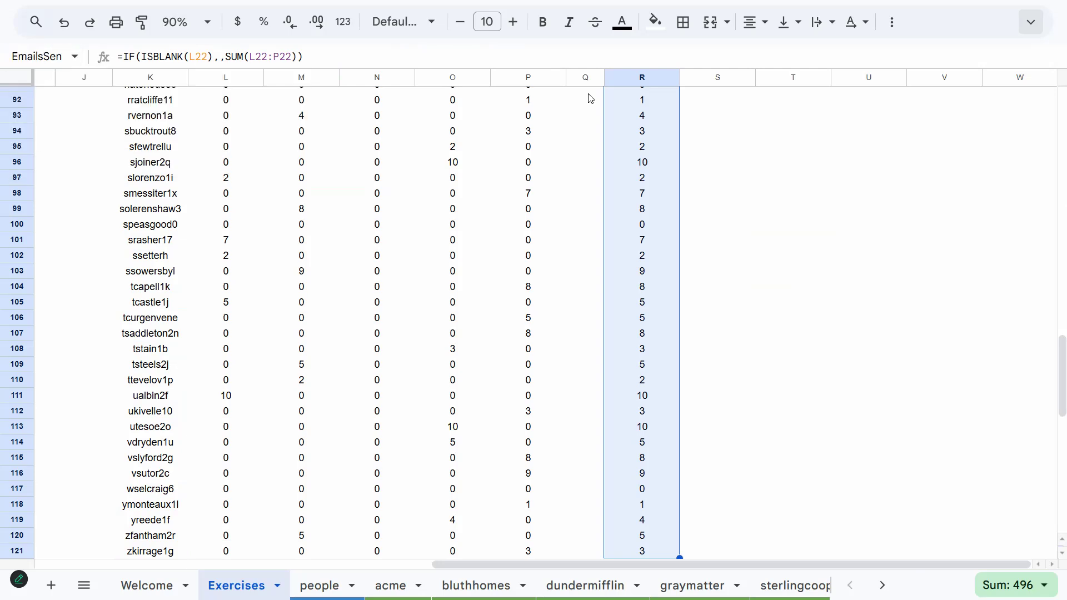
In U20, enter a formula that sorts AllUsers filtered by EmailsSent greater than 0, at least T22 and at most T25
{"action": "key", "text": "Up"}
{"action": "key", "text": "Up"}
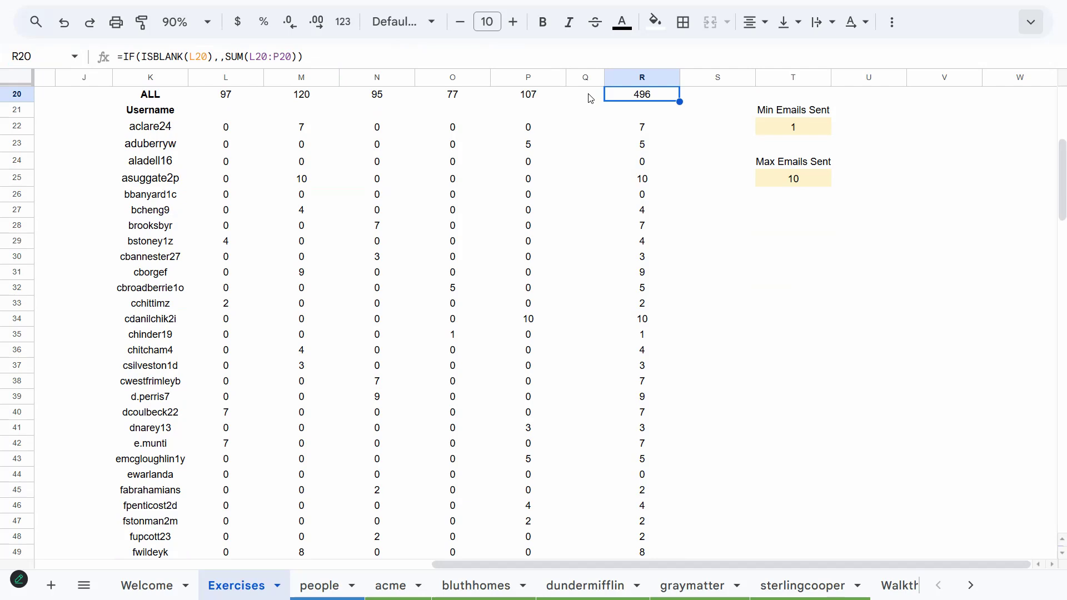
{"action": "key", "text": "Up"}
{"action": "key", "text": "Up"}
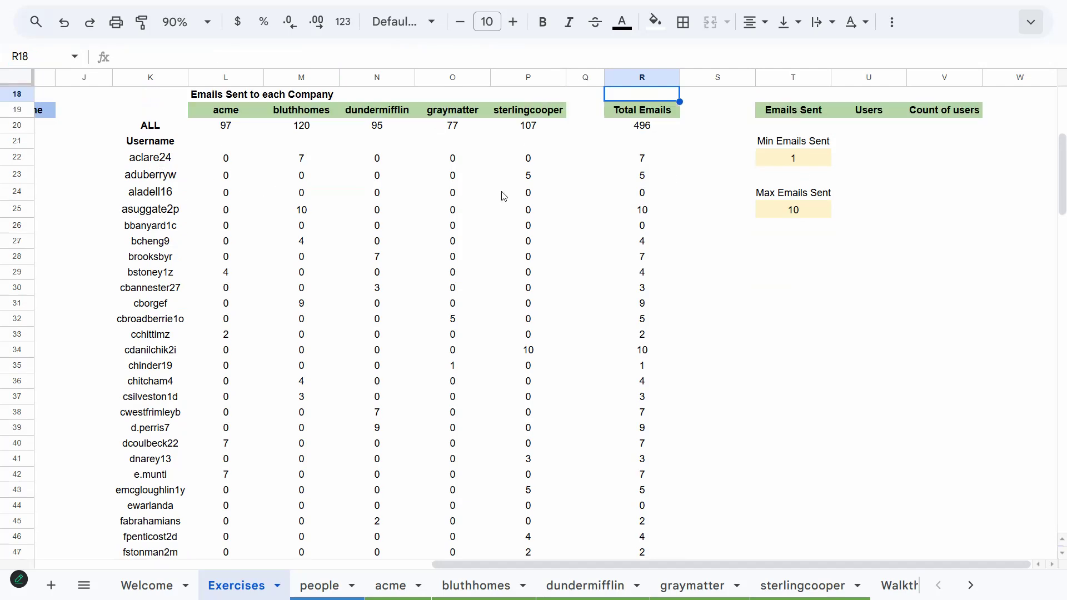
{"action": "left_click", "coordinate": [881, 129]}
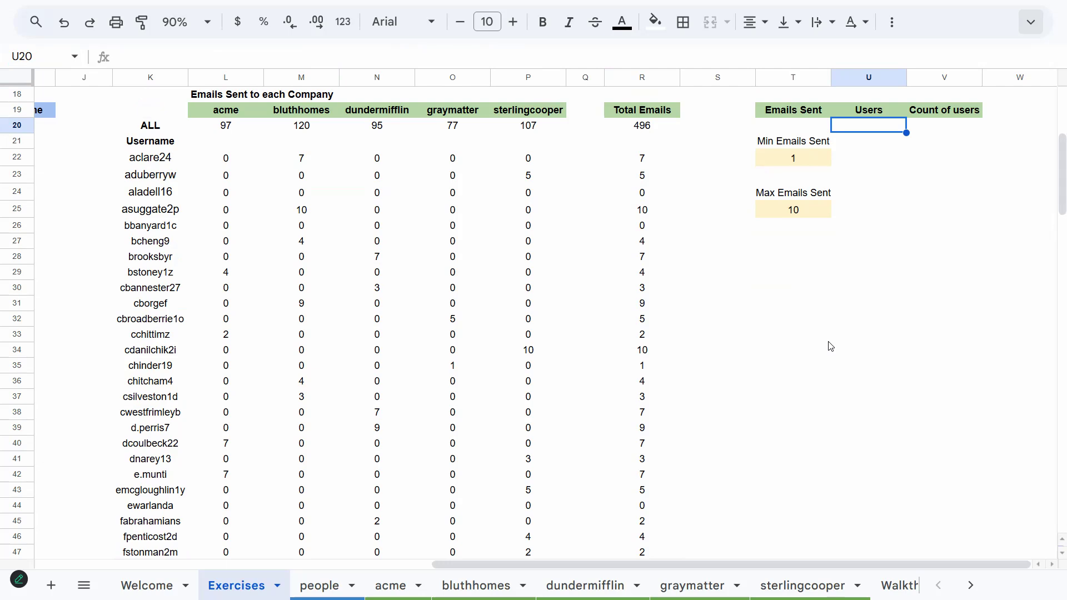
{"action": "type", "text": "="}
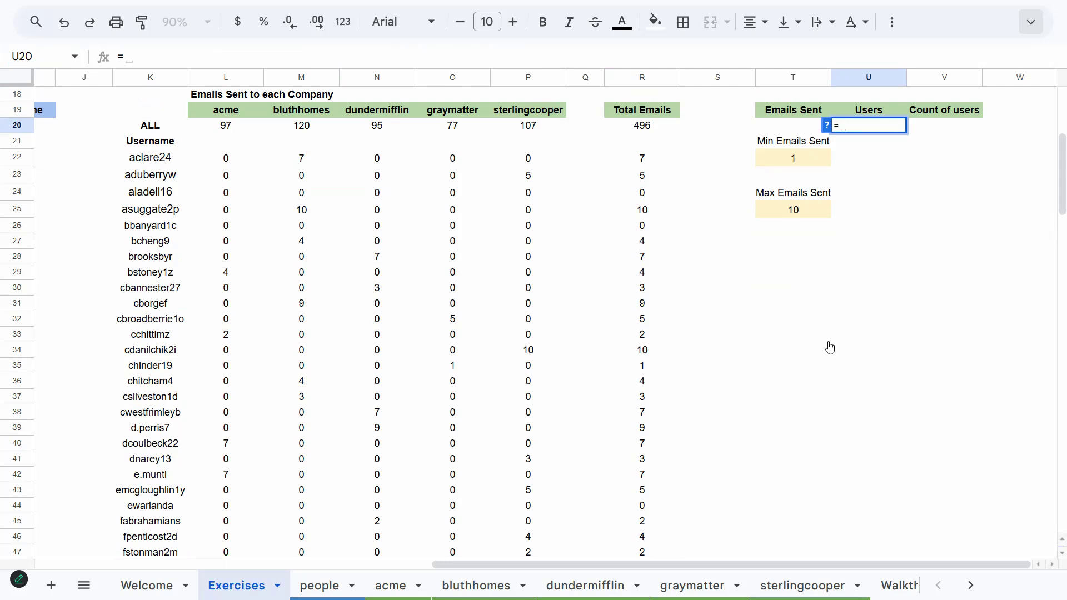
{"action": "type", "text": "SP"}
{"action": "key", "text": "BackSpace"}
{"action": "type", "text": "ORT"}
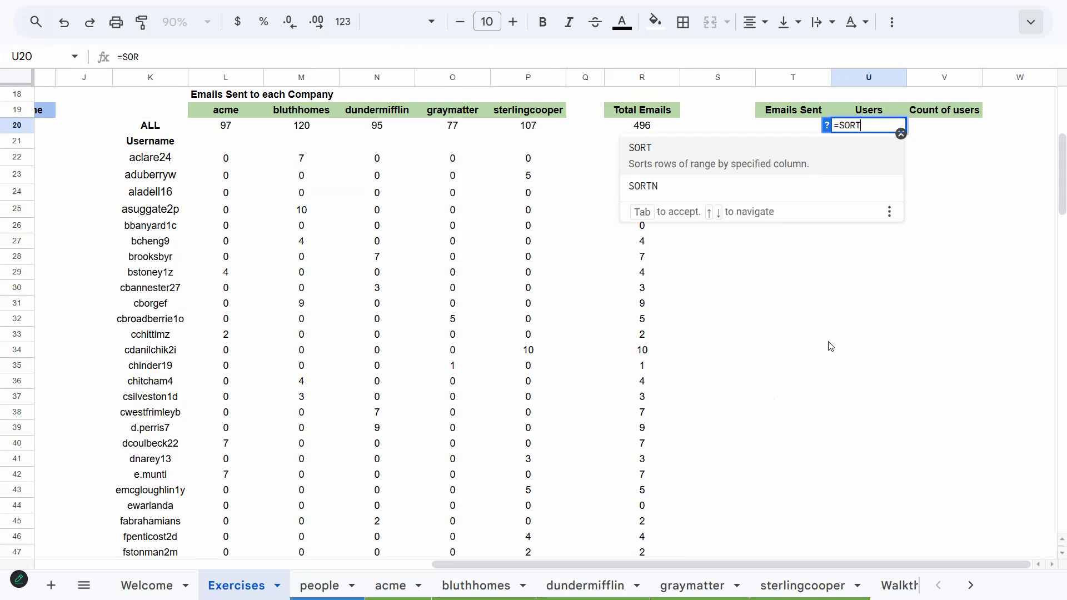
{"action": "type", "text": "(FILTER"}
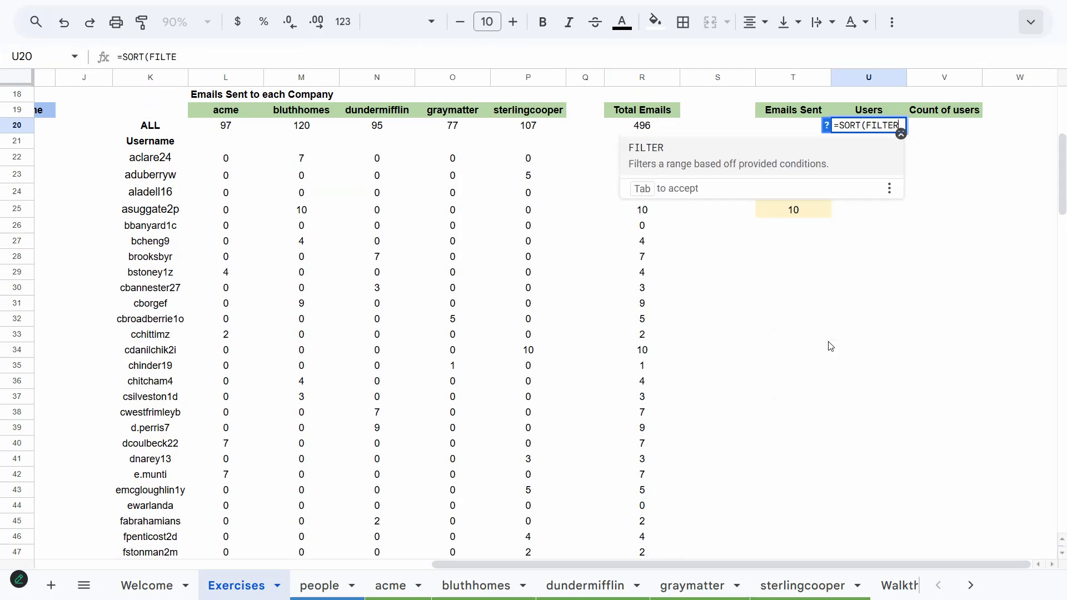
{"action": "type", "text": "(A"}
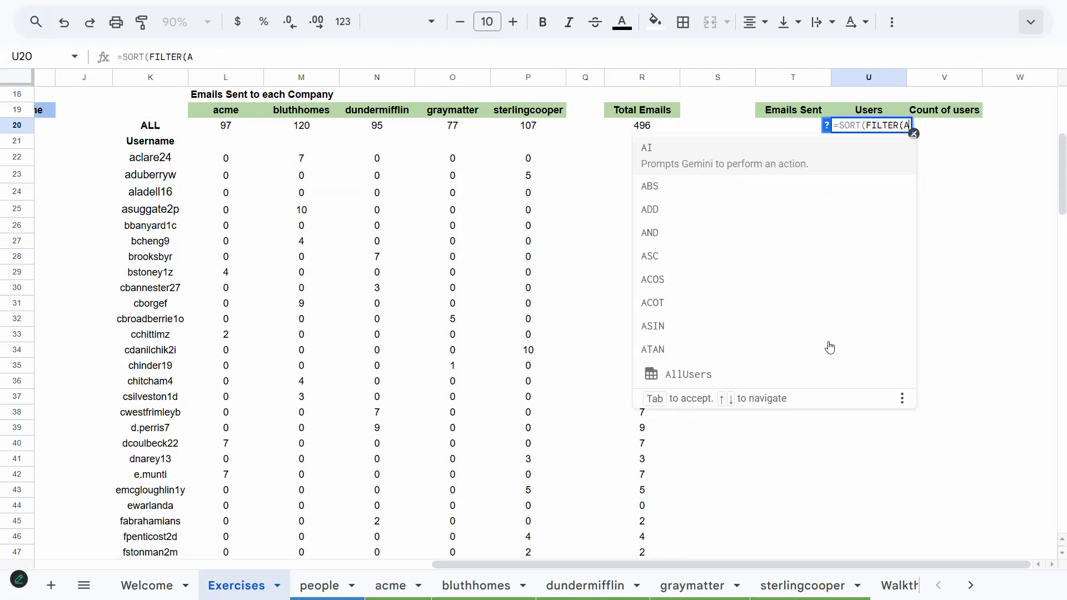
{"action": "type", "text": "llUsers,"}
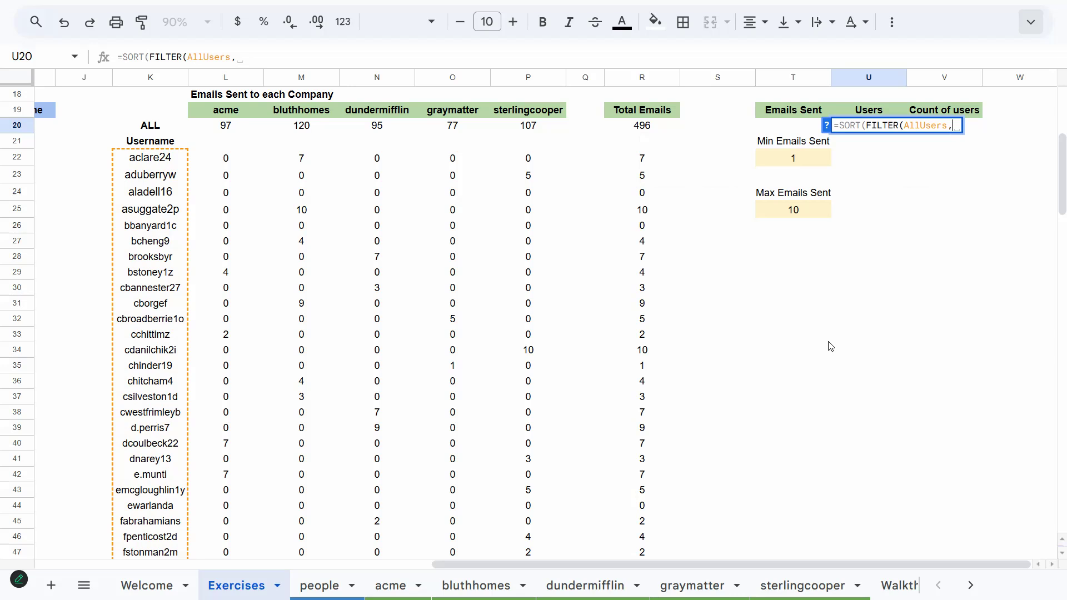
{"action": "type", "text": "Ema"}
{"action": "key", "text": "Down"}
{"action": "key", "text": "Tab"}
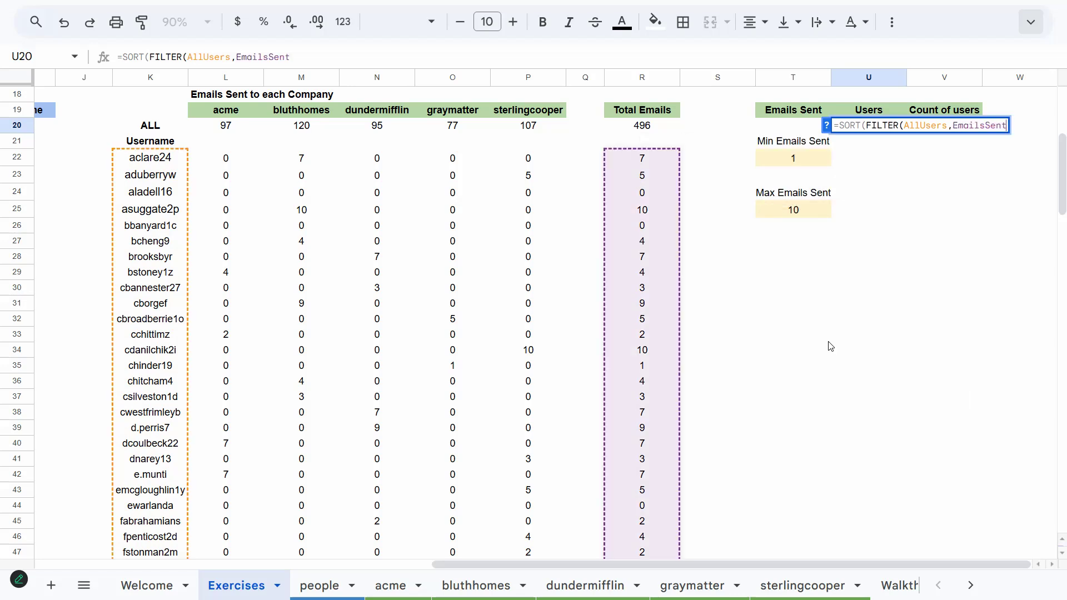
{"action": "type", "text": ">0"}
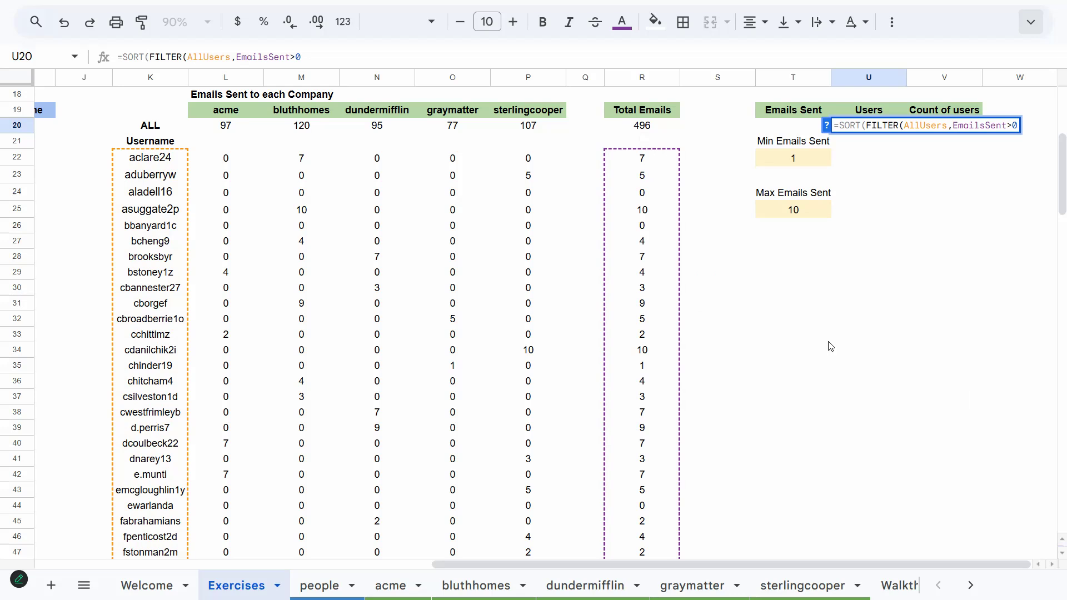
{"action": "type", "text": ",Ema"}
{"action": "key", "text": "Down"}
{"action": "key", "text": "Tab"}
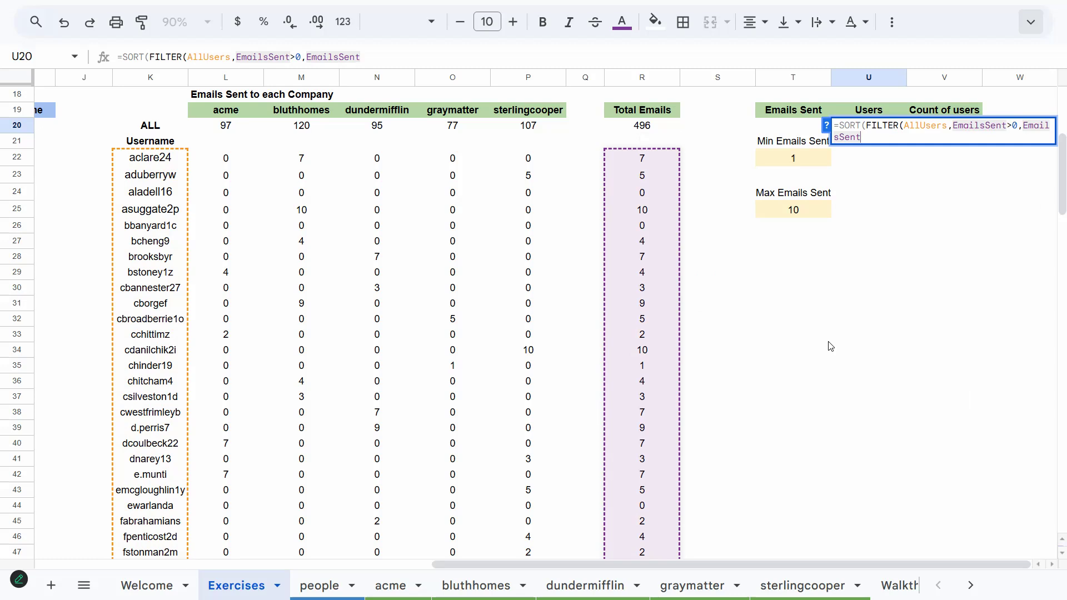
{"action": "type", "text": ">"}
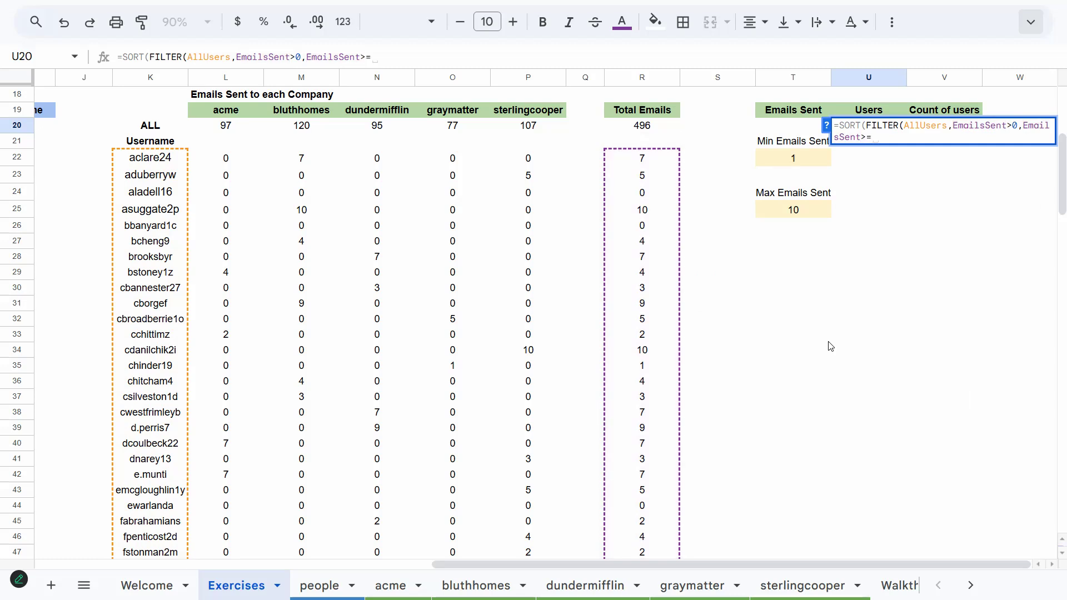
{"action": "type", "text": "=T22"}
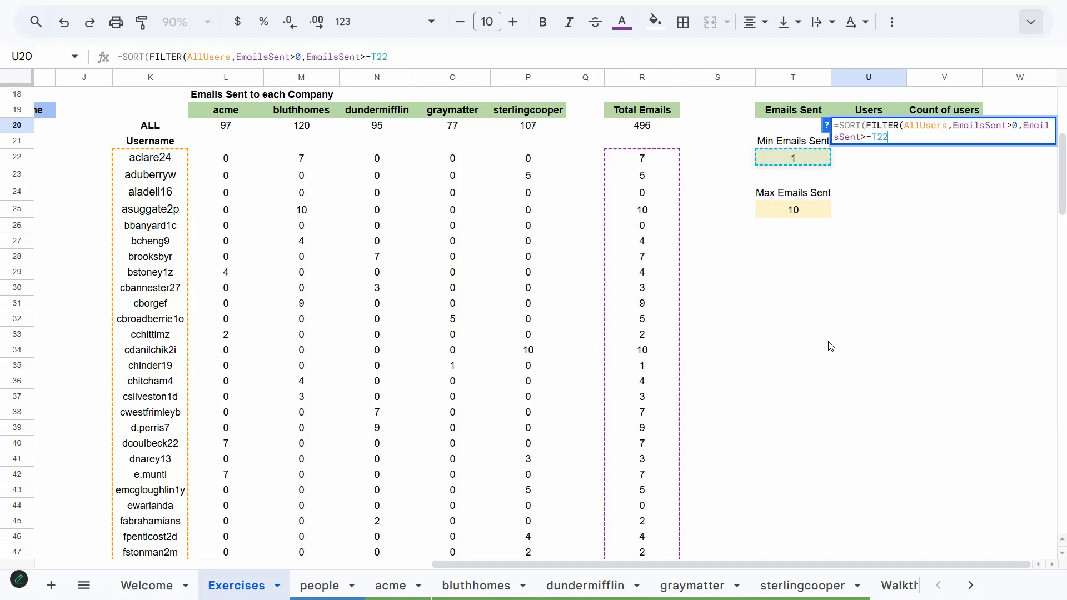
{"action": "type", "text": ", EmailsSent"}
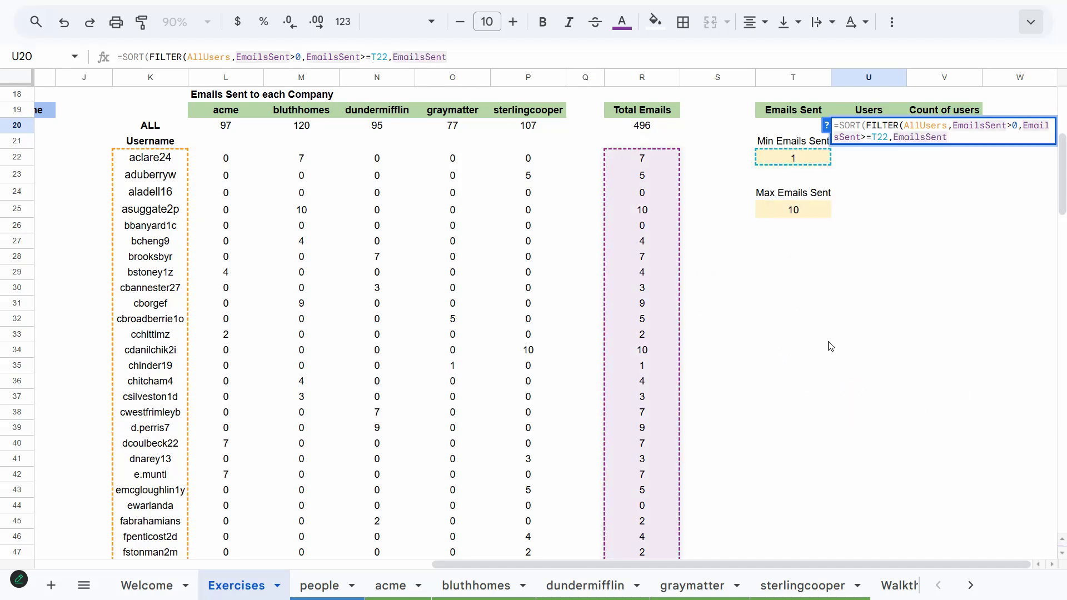
{"action": "type", "text": "<"}
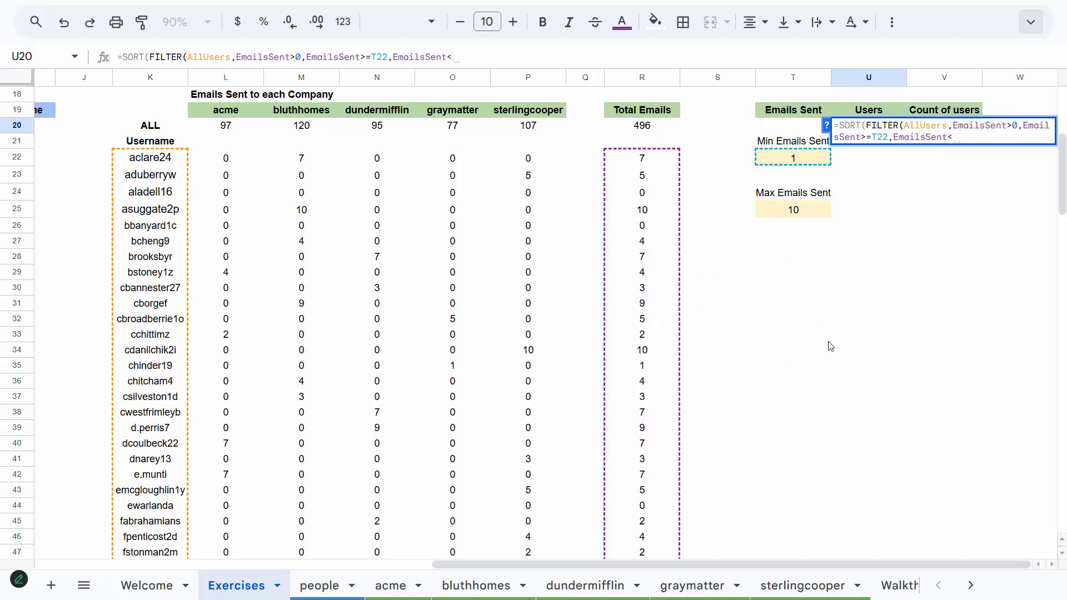
{"action": "type", "text": "=T25"}
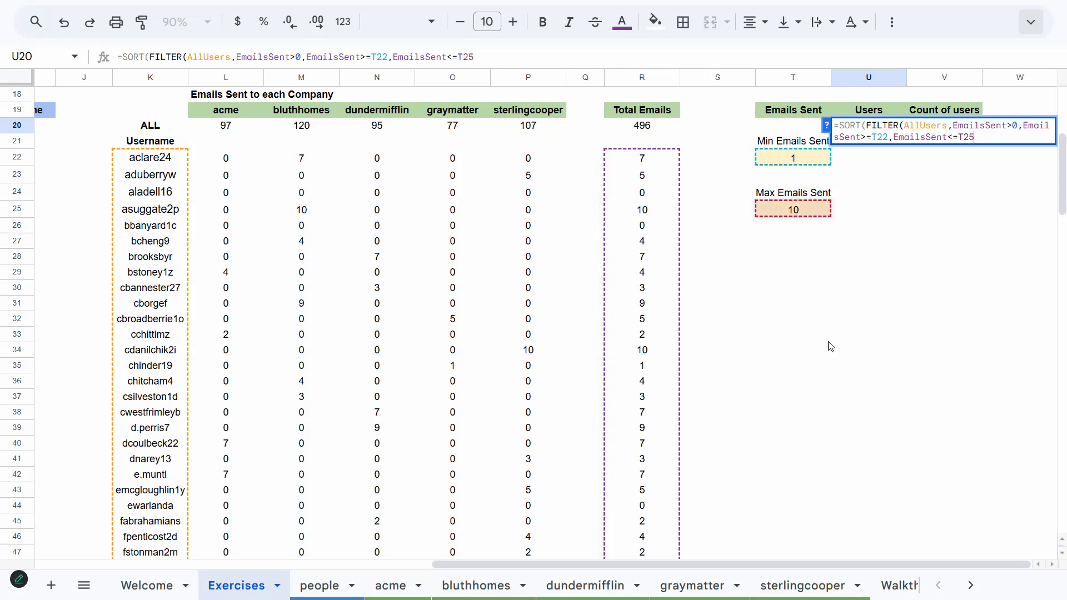
{"action": "key", "text": "Return"}
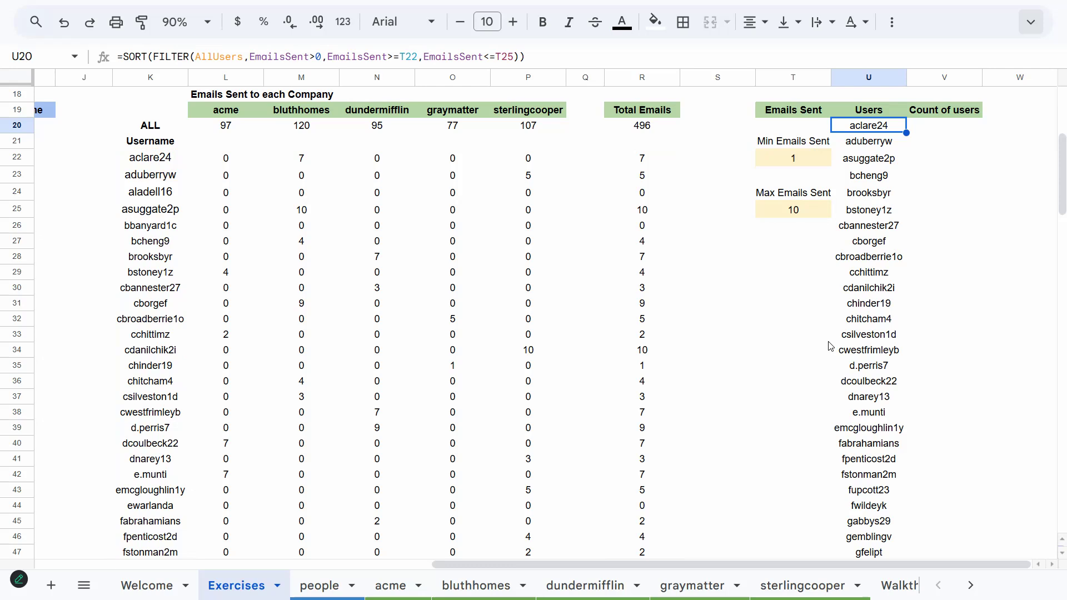
In V20, count the listed users with COUNTA over the range U20:U
{"action": "key", "text": "Right"}
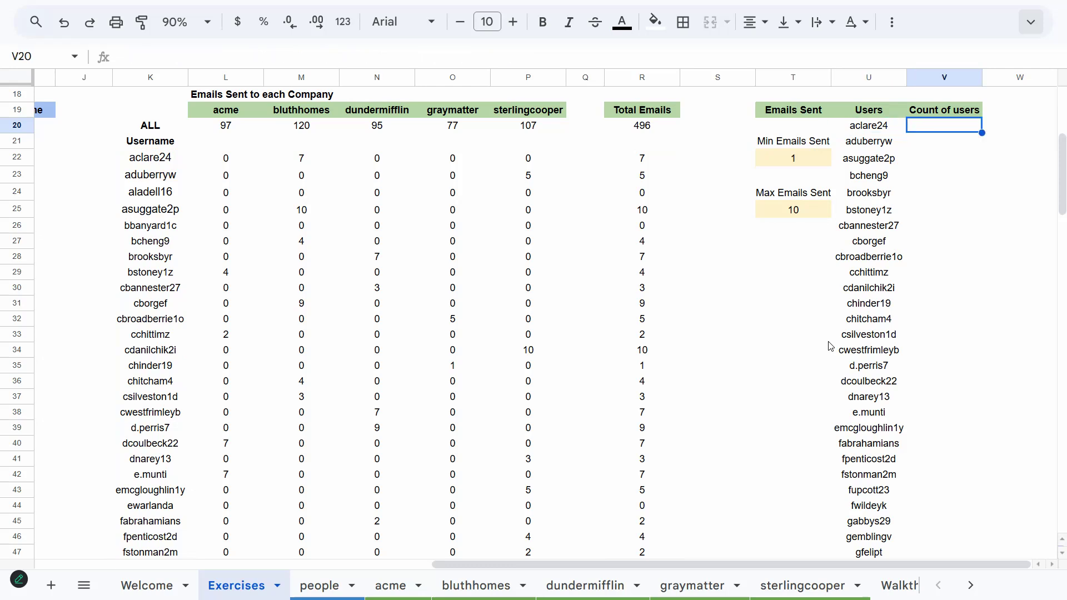
{"action": "type", "text": "=C"}
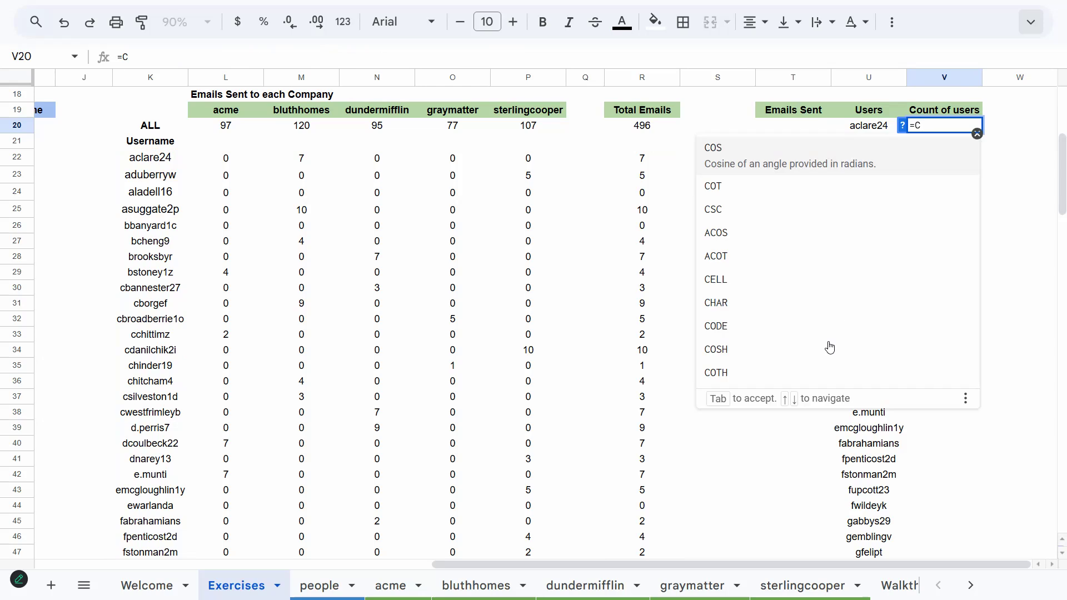
{"action": "type", "text": "ounta"}
{"action": "key", "text": "Tab"}
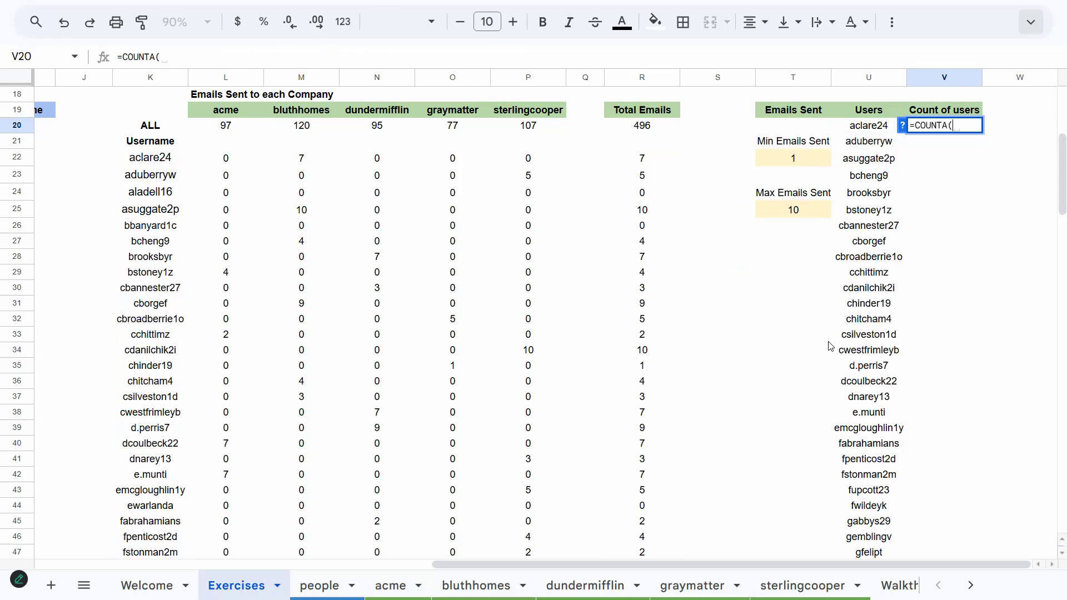
{"action": "type", "text": "U20"}
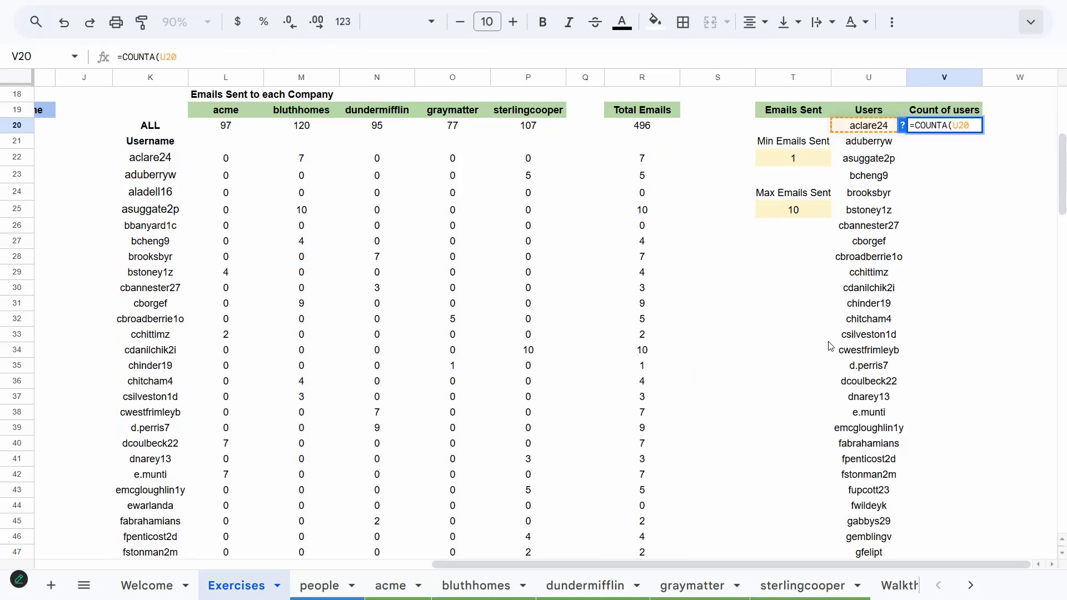
{"action": "type", "text": ":U"}
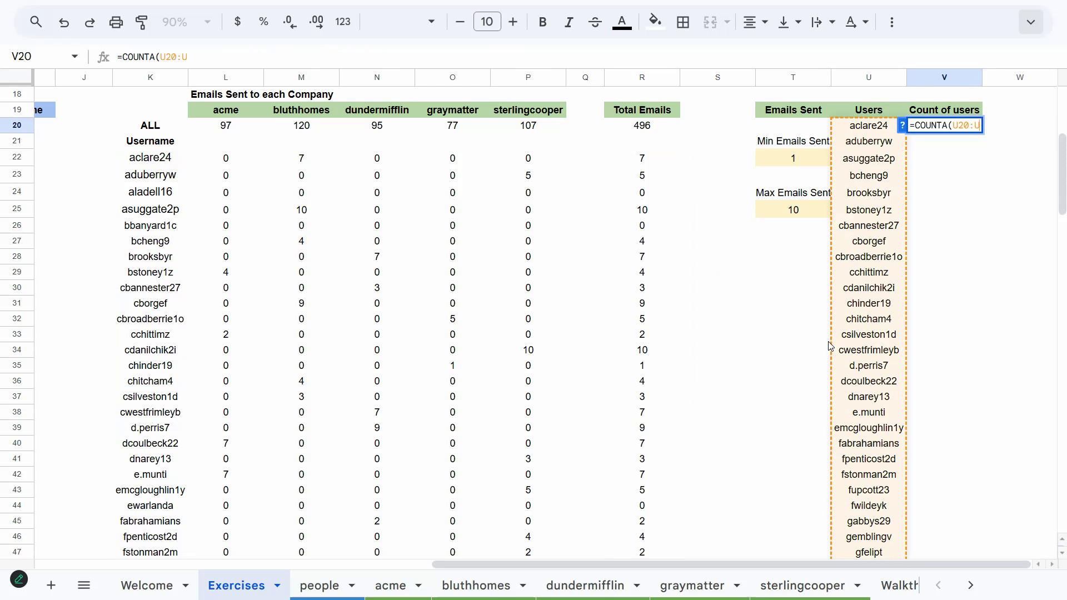
{"action": "key", "text": "Return"}
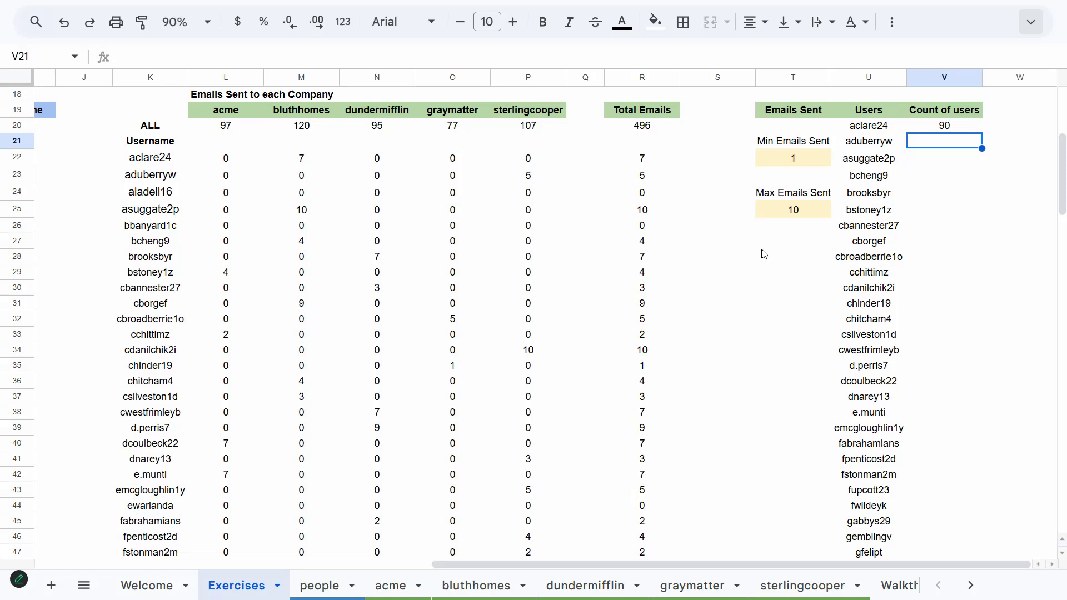
Test the user list by setting Max Emails Sent to 1 and Min Emails Sent to 10
{"action": "left_click", "coordinate": [803, 212]}
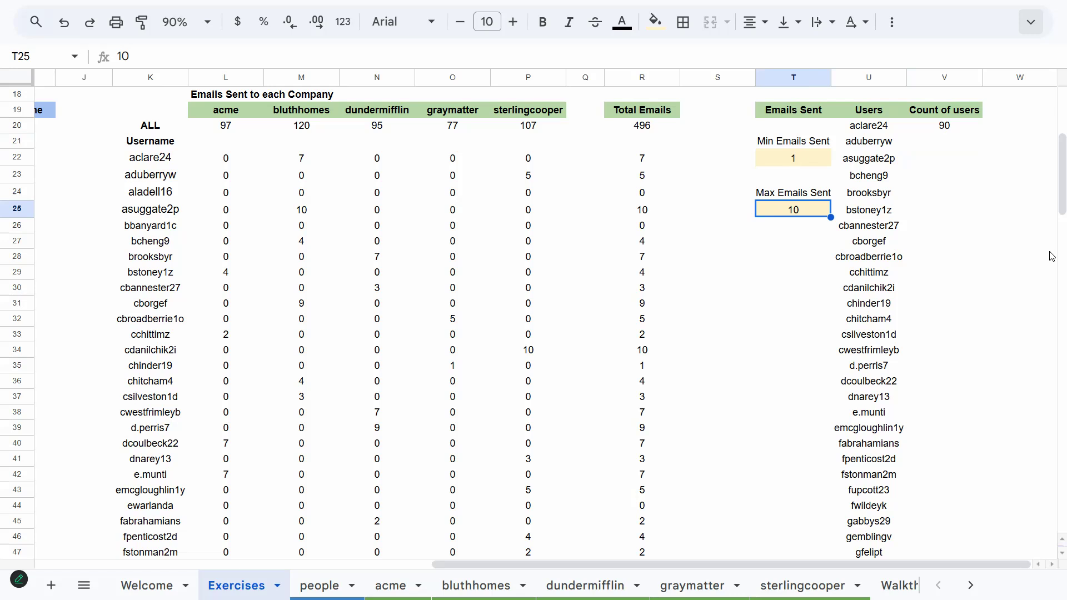
{"action": "type", "text": "1"}
{"action": "key", "text": "Up"}
{"action": "key", "text": "Up"}
{"action": "key", "text": "Up"}
{"action": "type", "text": "10"}
{"action": "key", "text": "Return"}
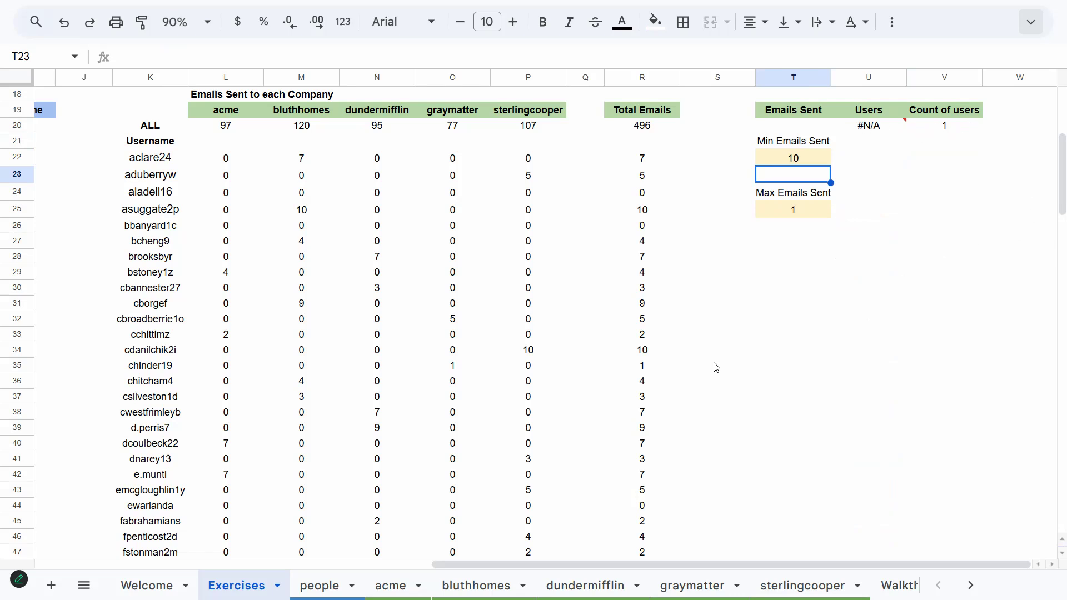
Wrap the U20 users formula in IFERROR so an empty match returns blank
{"action": "left_click", "coordinate": [889, 125]}
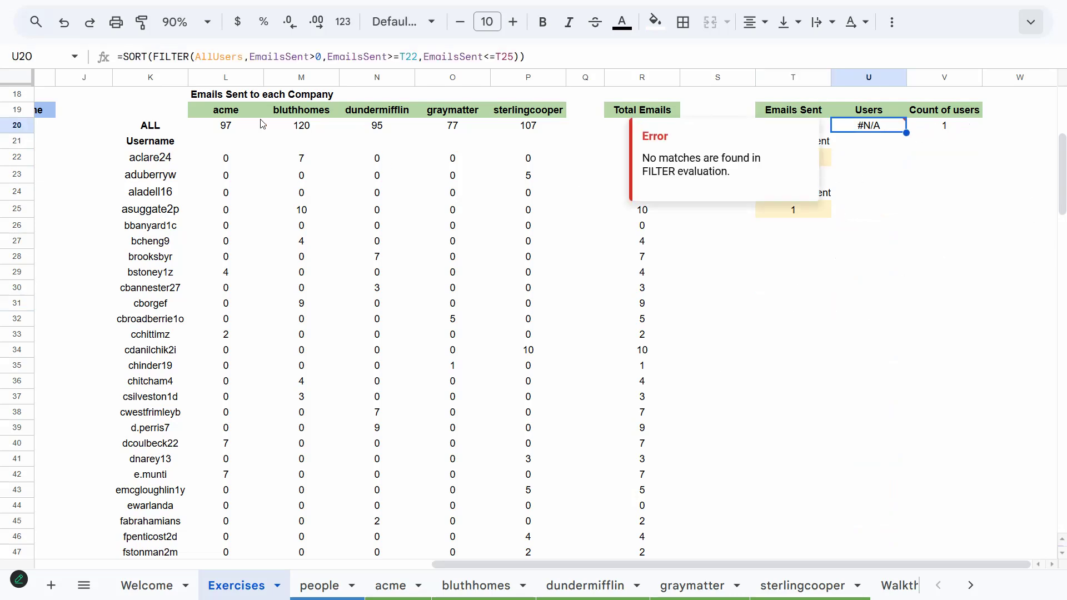
{"action": "left_click", "coordinate": [124, 58]}
{"action": "type", "text": "IFERR"}
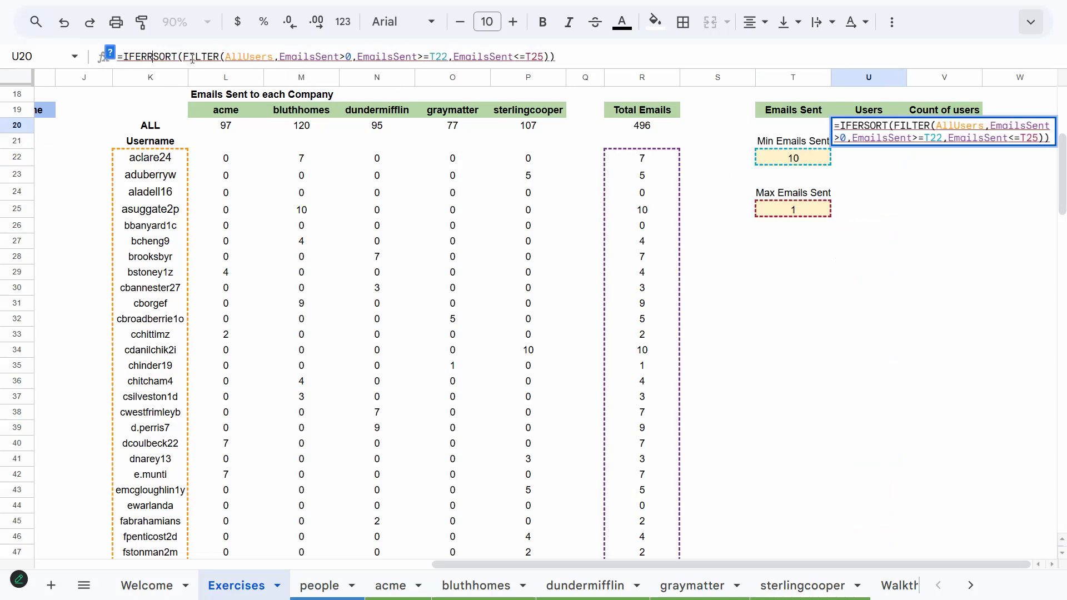
{"action": "type", "text": "OR("}
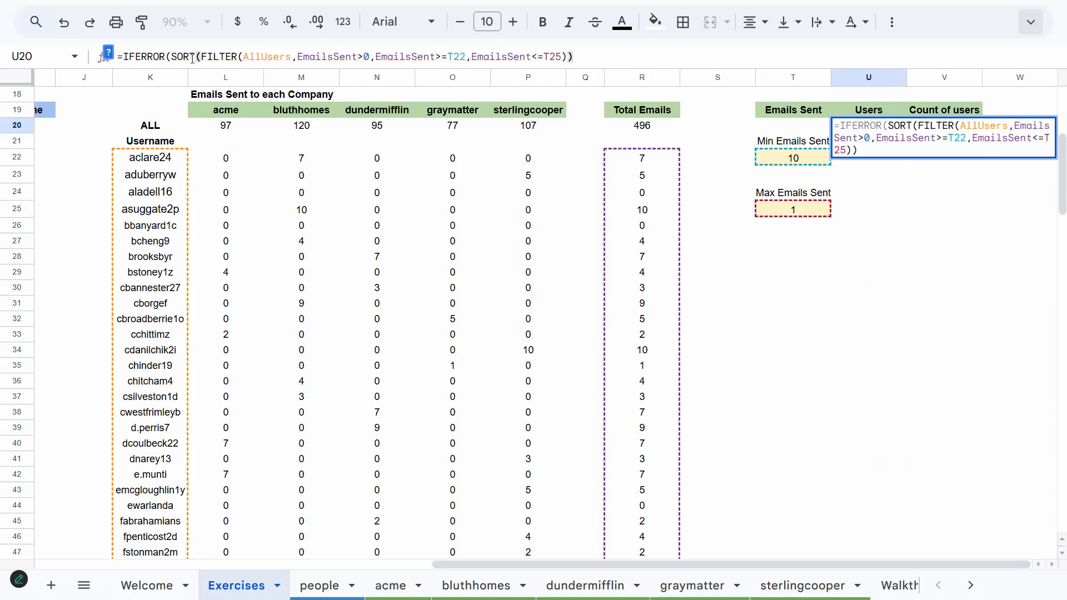
{"action": "key", "text": "Return"}
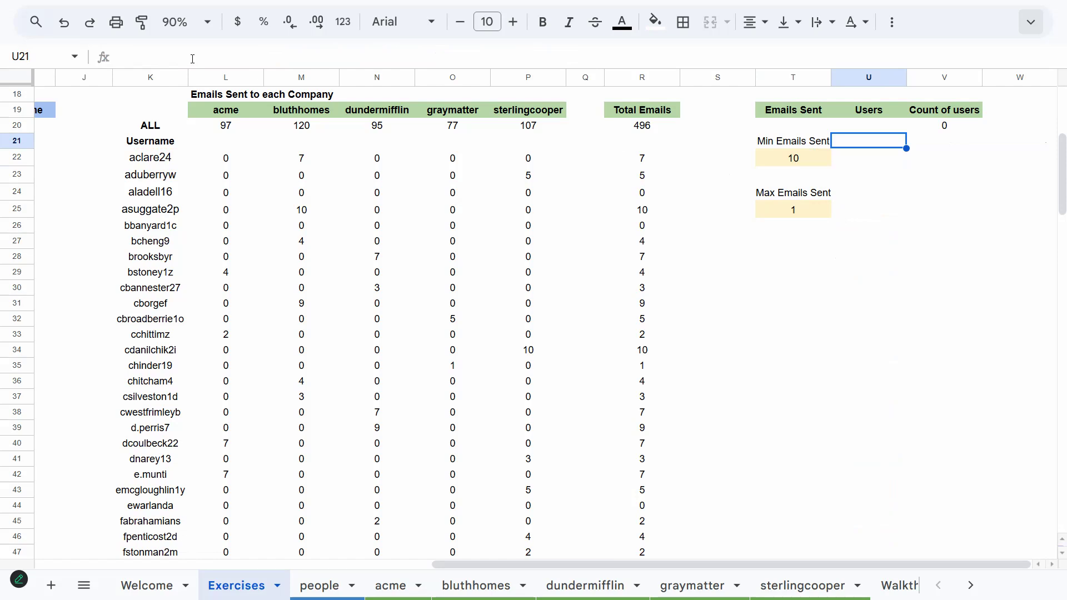
Change Min Emails Sent to 3 and afterwards to 1 to test the filtered user list
{"action": "key", "text": "Up"}
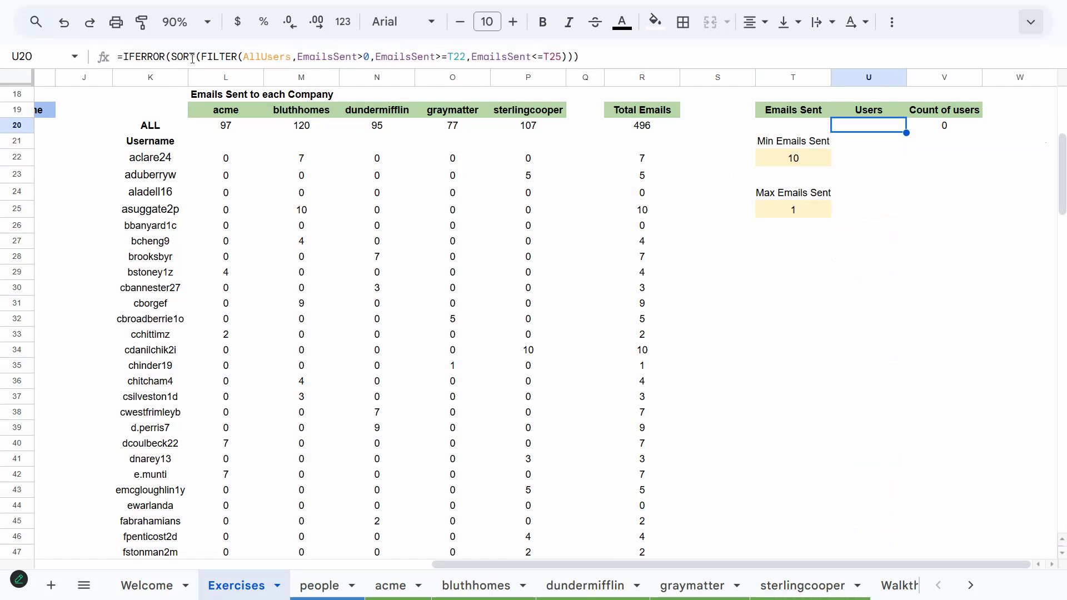
{"action": "key", "text": "Left"}
{"action": "key", "text": "Down"}
{"action": "key", "text": "Down"}
{"action": "type", "text": "3"}
{"action": "key", "text": "Return"}
{"action": "key", "text": "Down"}
{"action": "key", "text": "Up"}
{"action": "key", "text": "Up"}
{"action": "key", "text": "Down"}
{"action": "key", "text": "Down"}
{"action": "key", "text": "Down"}
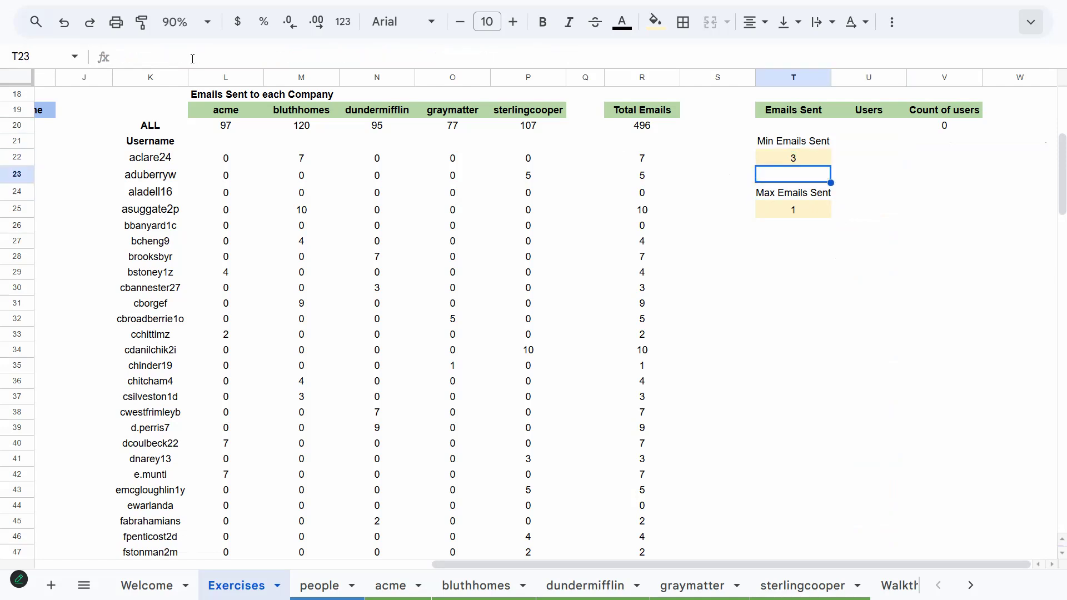
{"action": "key", "text": "Up"}
{"action": "key", "text": "Up"}
{"action": "key", "text": "Up"}
{"action": "type", "text": "1"}
{"action": "key", "text": "Return"}
{"action": "key", "text": "Down"}
{"action": "key", "text": "Down"}
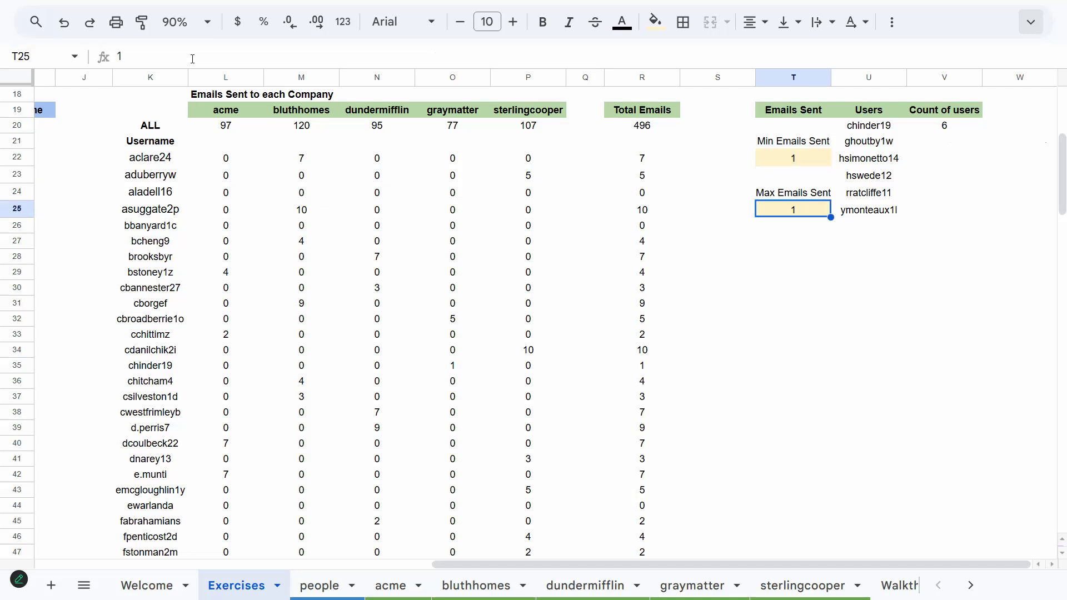
{"action": "key", "text": "Up"}
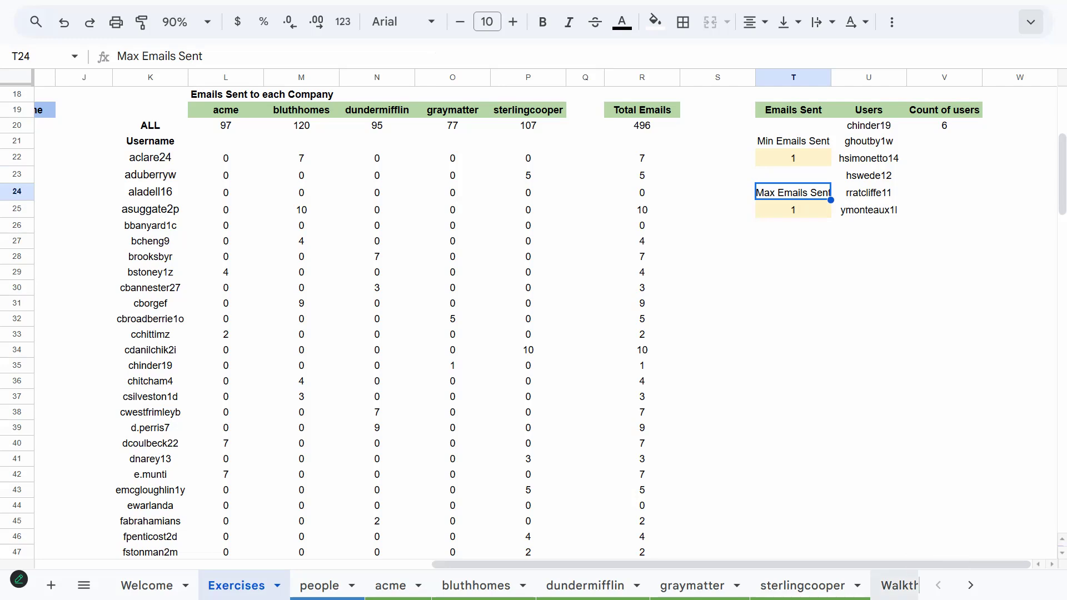
Review the Walkthrough sheet's instructions and return to the top of the Exercises sheet
{"action": "left_click", "coordinate": [897, 585]}
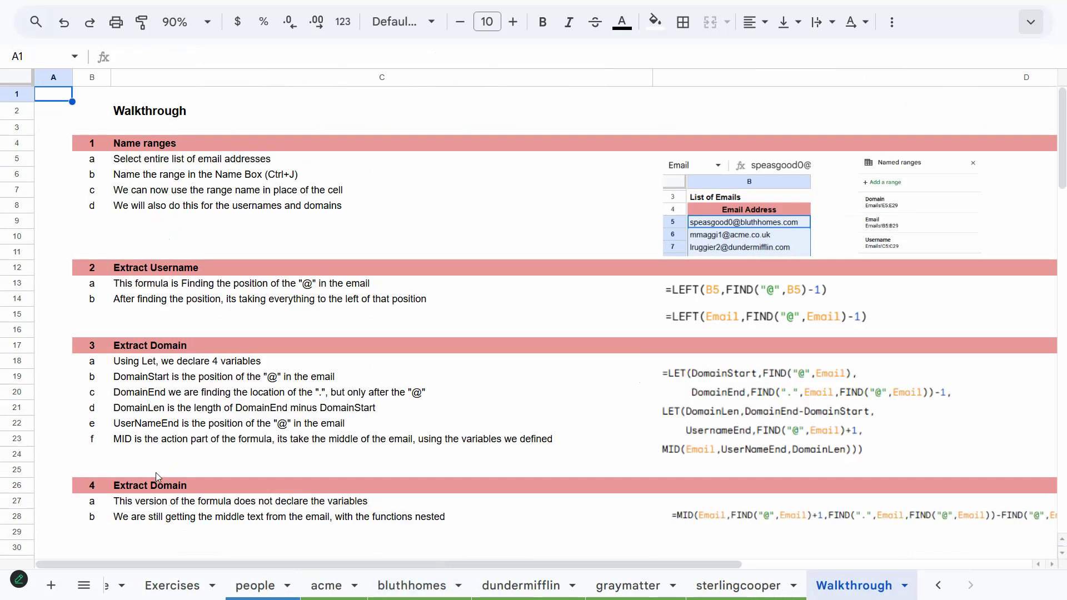
{"action": "scroll", "coordinate": [493, 446], "scroll_direction": "down", "scroll_amount": 2}
{"action": "scroll", "coordinate": [423, 432], "scroll_direction": "down", "scroll_amount": 1}
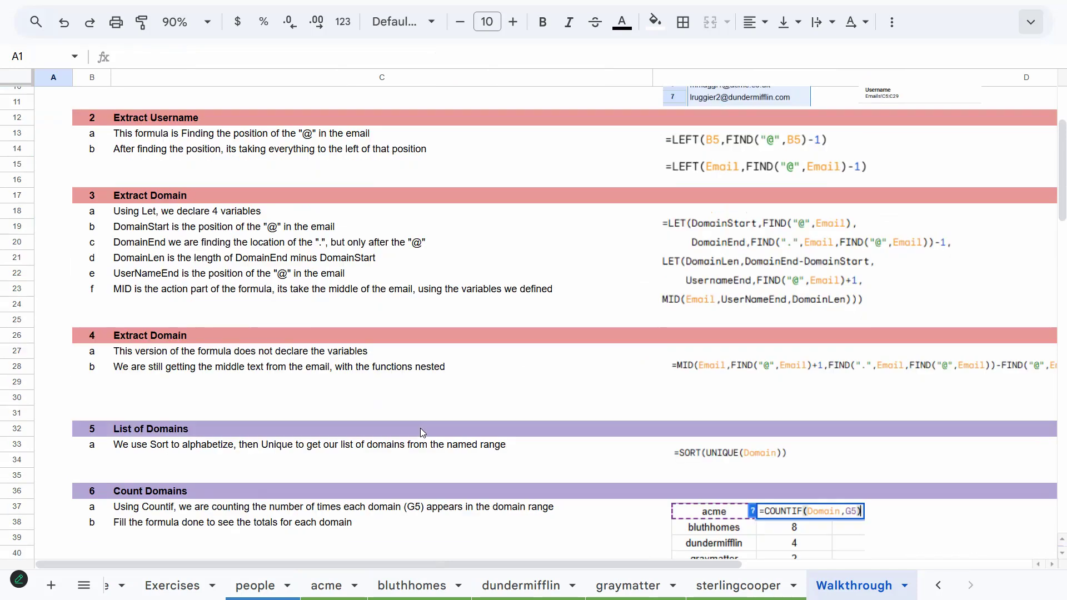
{"action": "scroll", "coordinate": [422, 432], "scroll_direction": "up", "scroll_amount": 2}
{"action": "scroll", "coordinate": [420, 432], "scroll_direction": "up", "scroll_amount": 1}
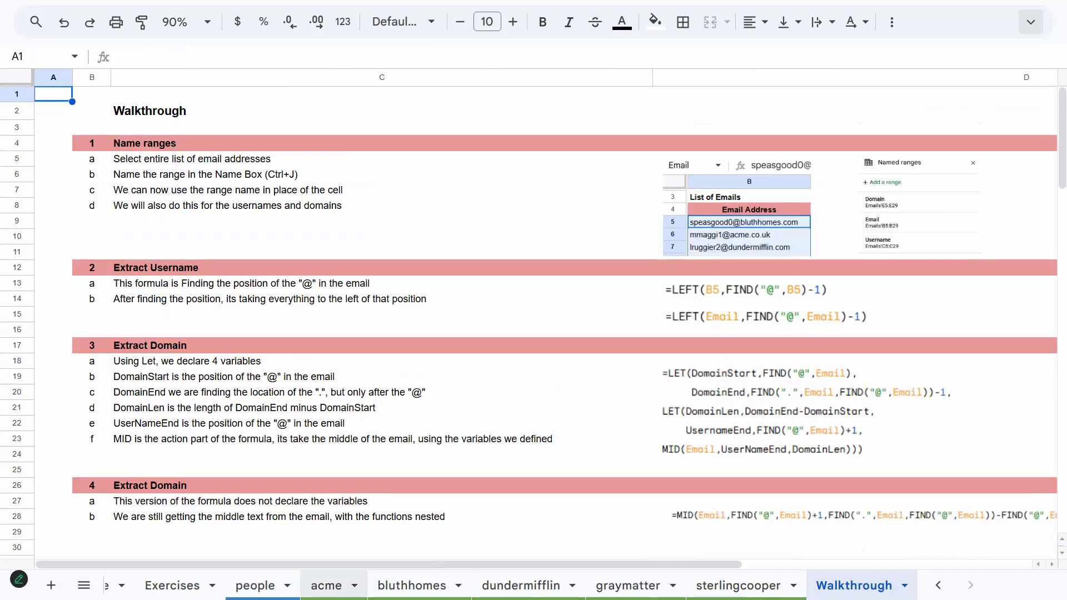
{"action": "left_click", "coordinate": [172, 585]}
{"action": "scroll", "coordinate": [201, 463], "scroll_direction": "up", "scroll_amount": 5}
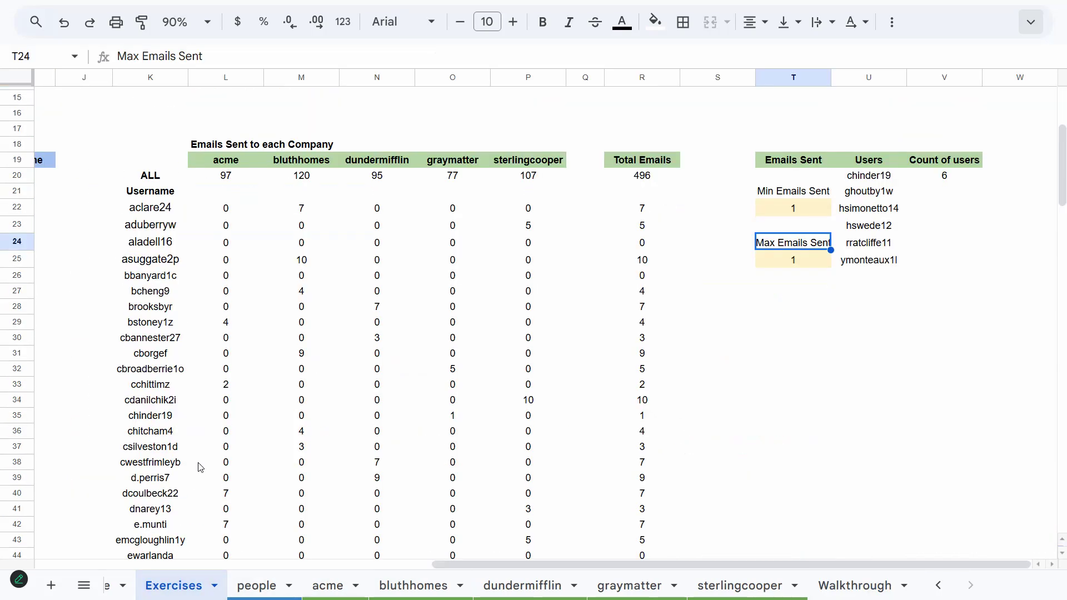
{"action": "scroll", "coordinate": [201, 463], "scroll_direction": "left", "scroll_amount": 3}
{"action": "scroll", "coordinate": [201, 463], "scroll_direction": "up", "scroll_amount": 2}
{"action": "scroll", "coordinate": [201, 463], "scroll_direction": "left", "scroll_amount": 7}
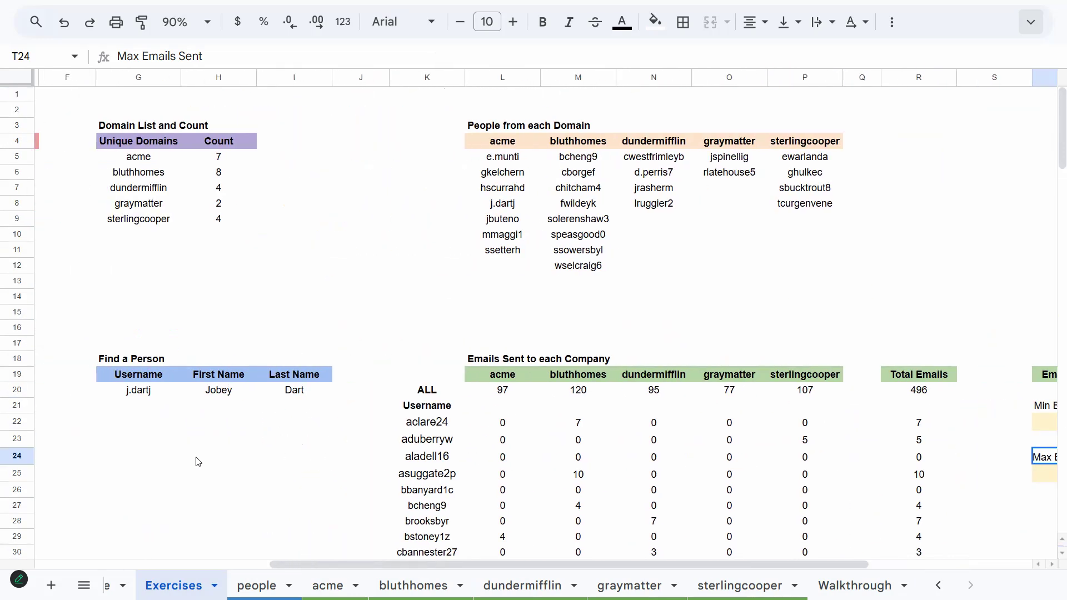